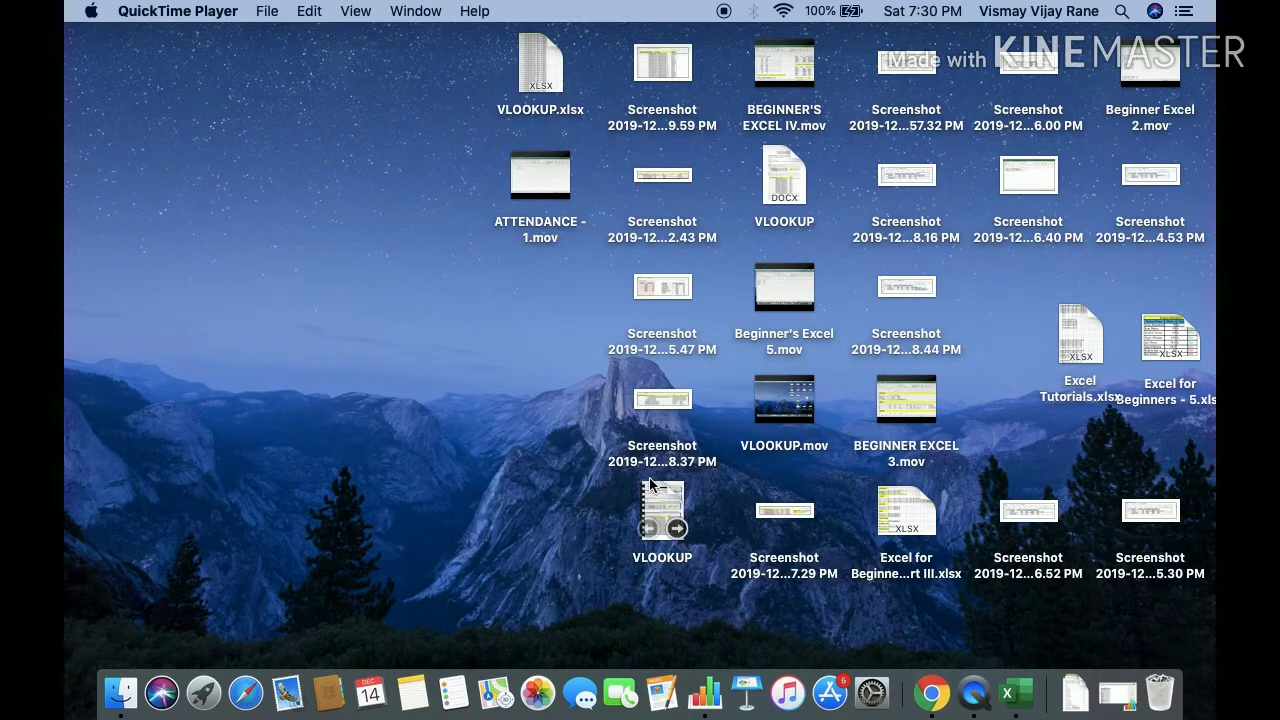
Switch to the attendance workbook in Excel and format the Total Days Present values in AK5:AK12 to two decimal places
click(1018, 700)
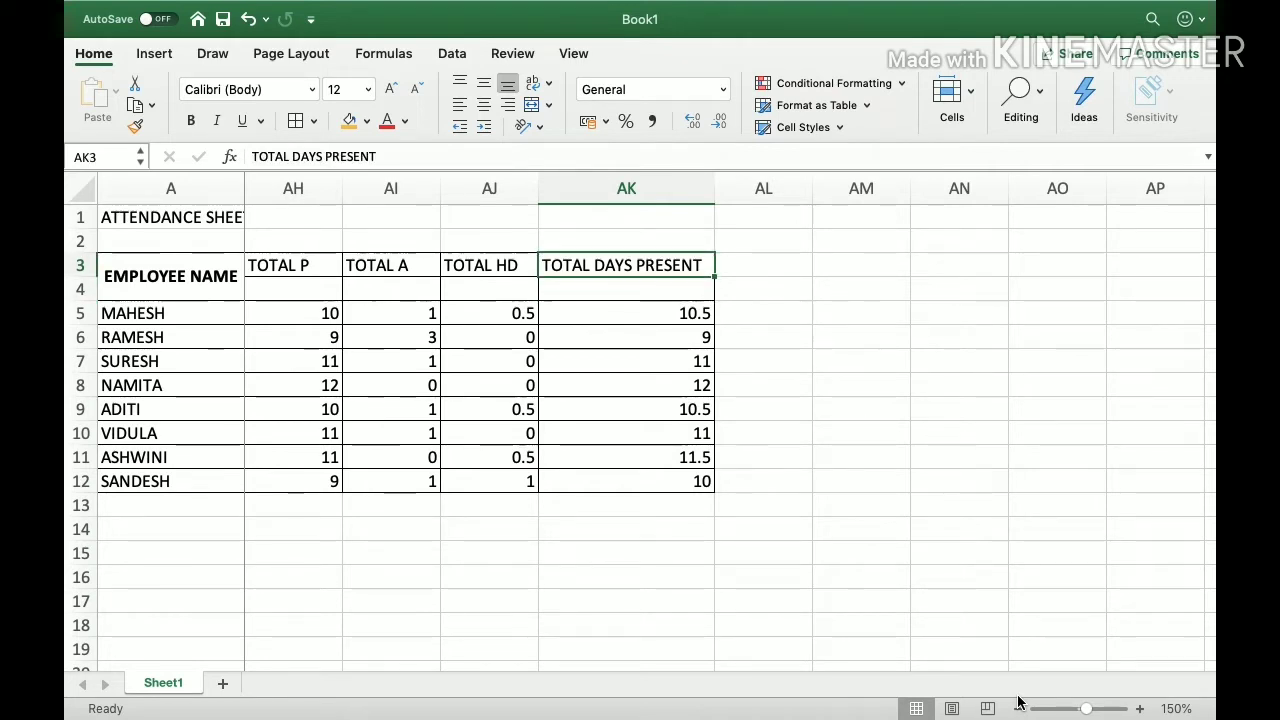
key(Left)
key(Right)
key(Down)
key(Up)
key(Up)
key(Down)
key(Down)
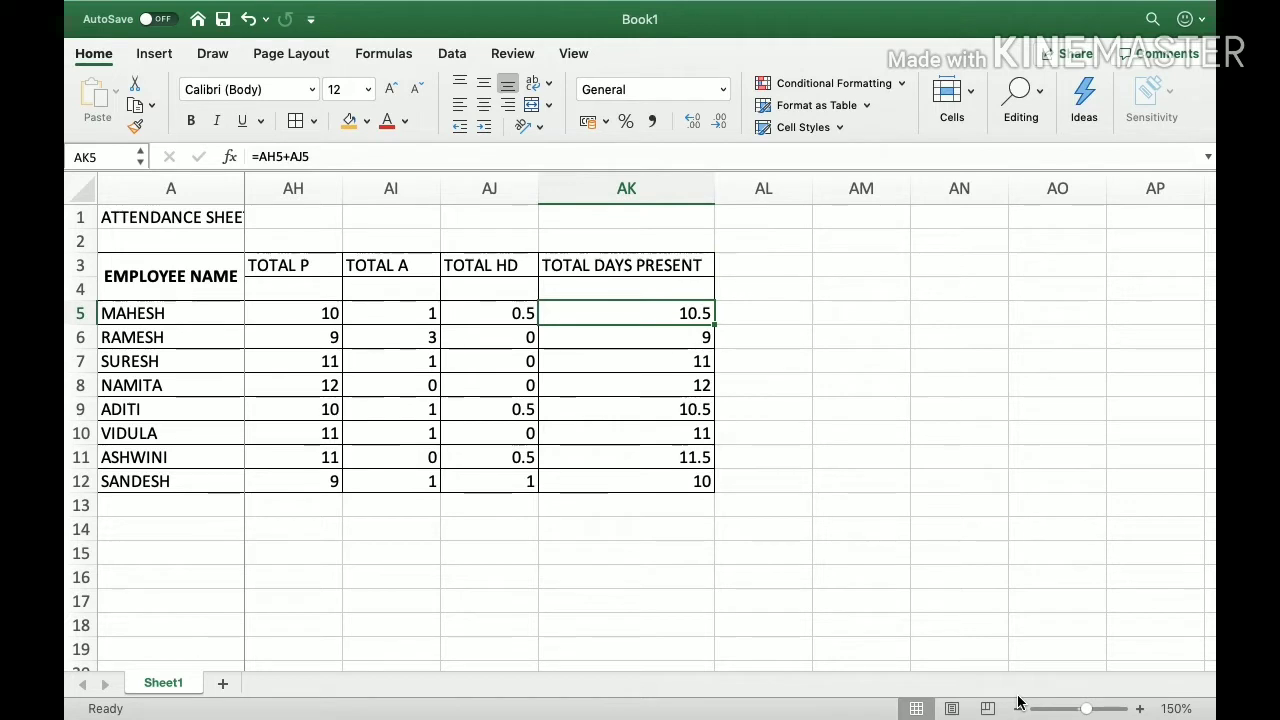
key(ctrl+shift+Down)
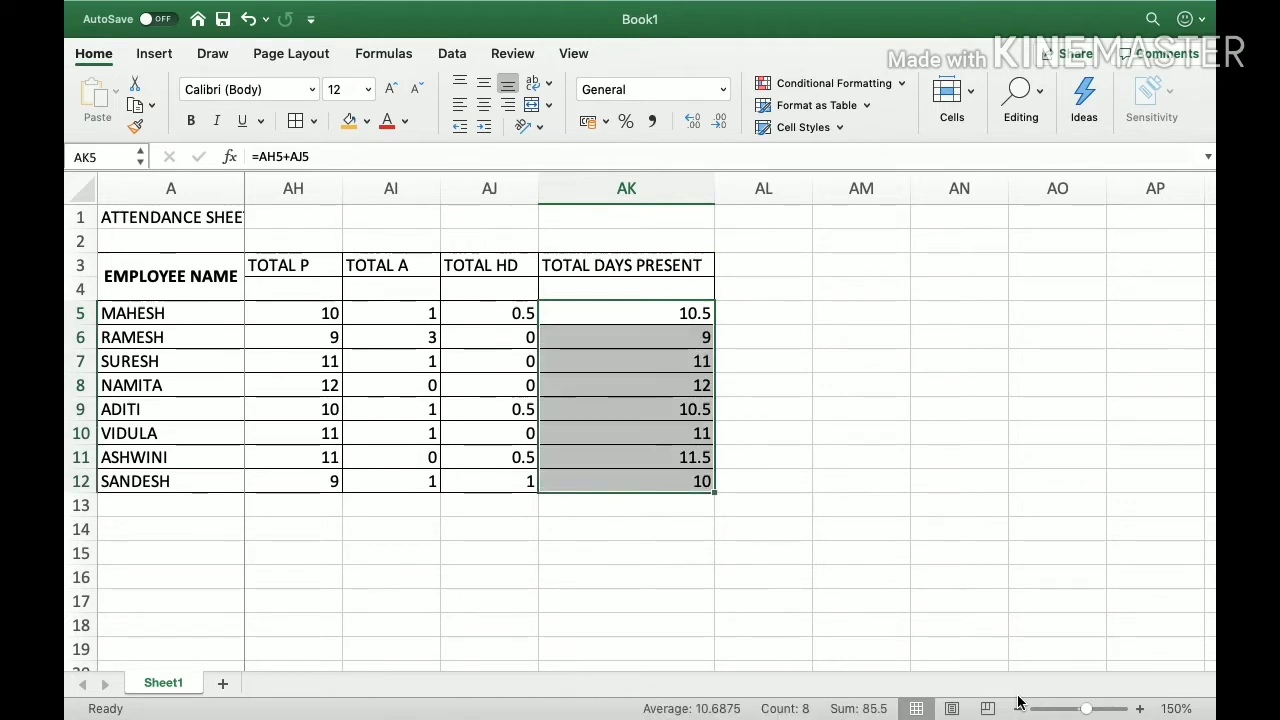
click(694, 128)
click(714, 127)
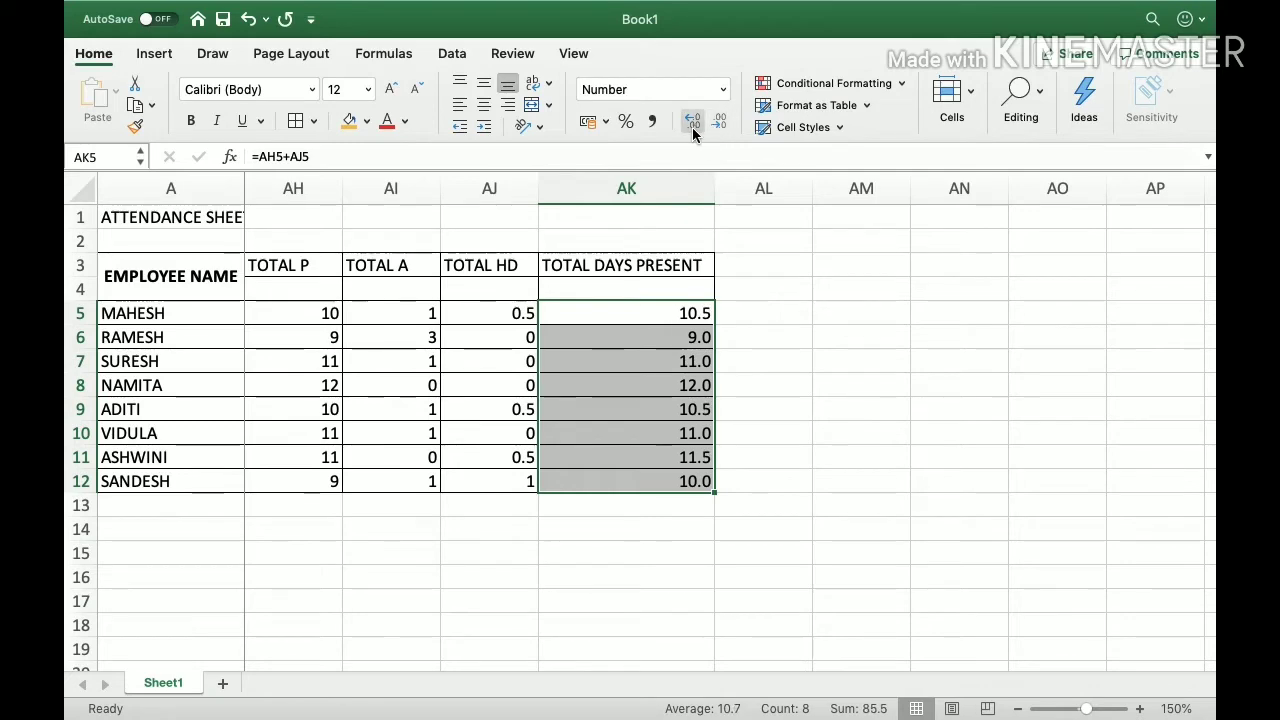
click(692, 127)
Copy the green P attendance mark from cell P5 in the 14/12/19 column
key(Left)
key(Left)
key(Left)
key(Left)
key(Left)
key(Left)
key(Left)
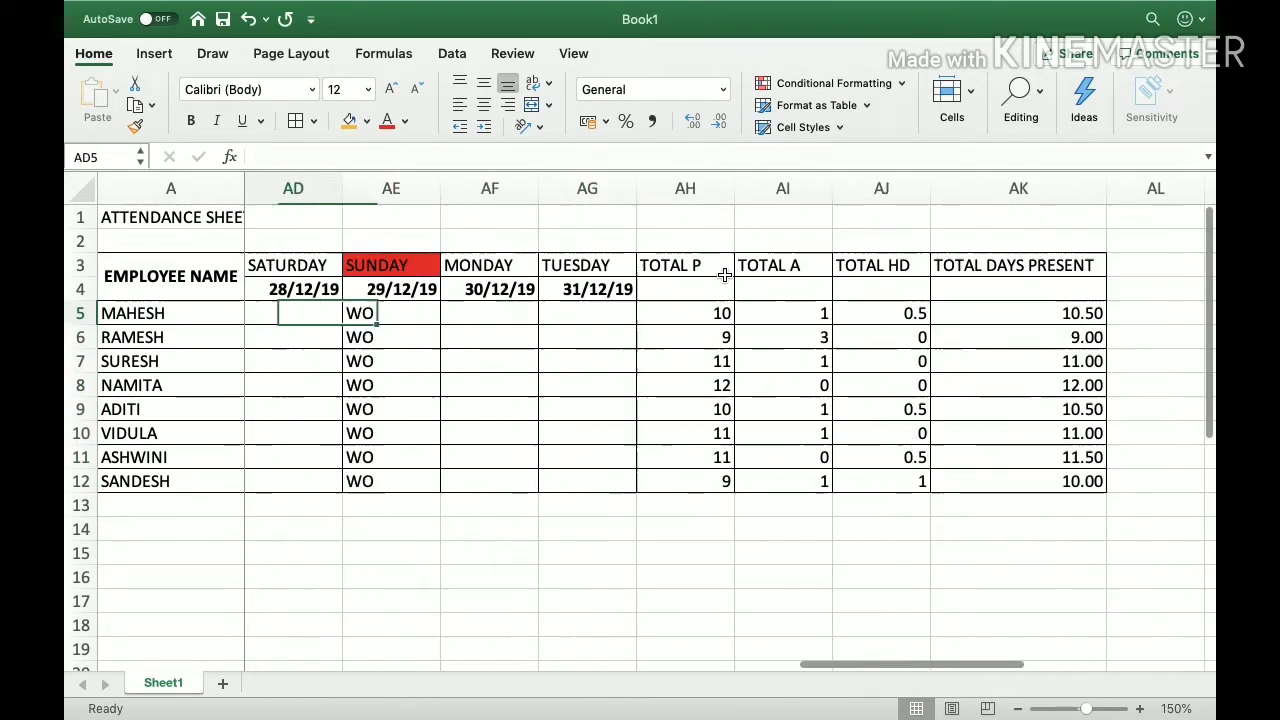
key(Left)
key(Left)
key(Left)
key(Left)
key(Left)
key(Left)
key(Left)
key(Left)
key(Left)
key(Left)
key(Left)
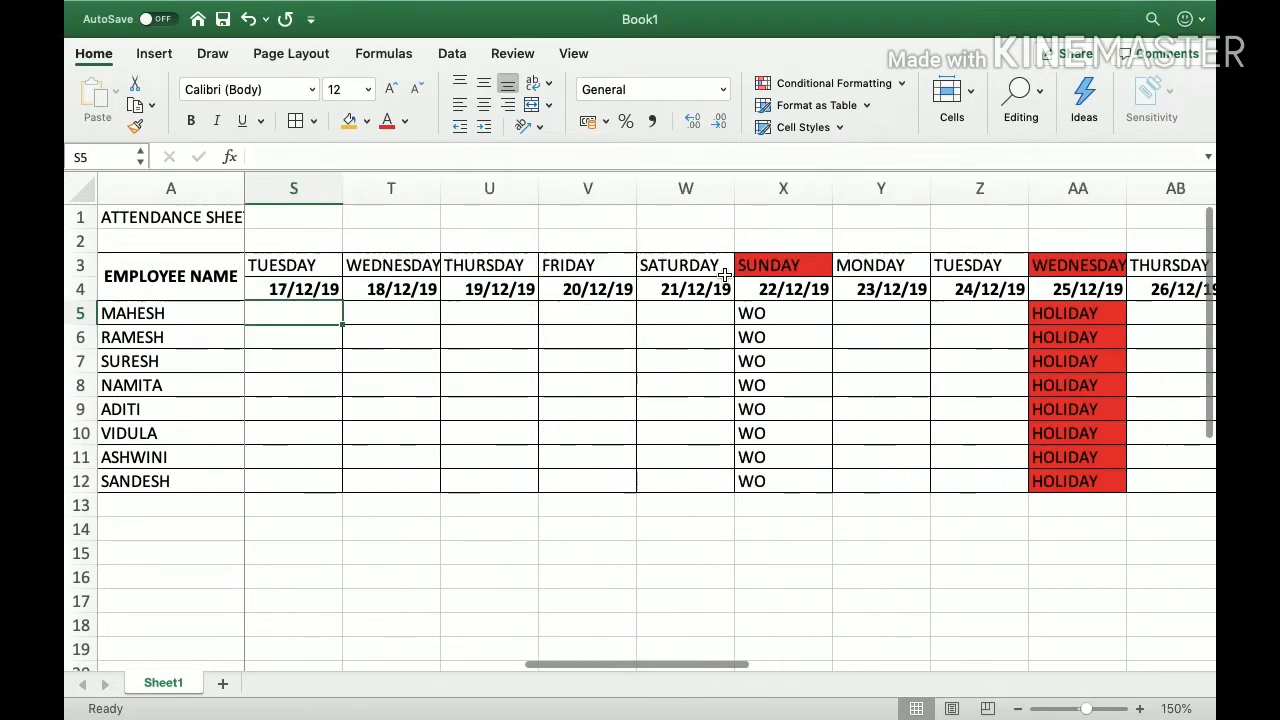
key(Left)
key(Left)
key(Left)
key(shift+Down)
key(shift+Down)
key(shift+Down)
key(shift+Down)
key(shift+Down)
key(shift+Down)
key(shift+Down)
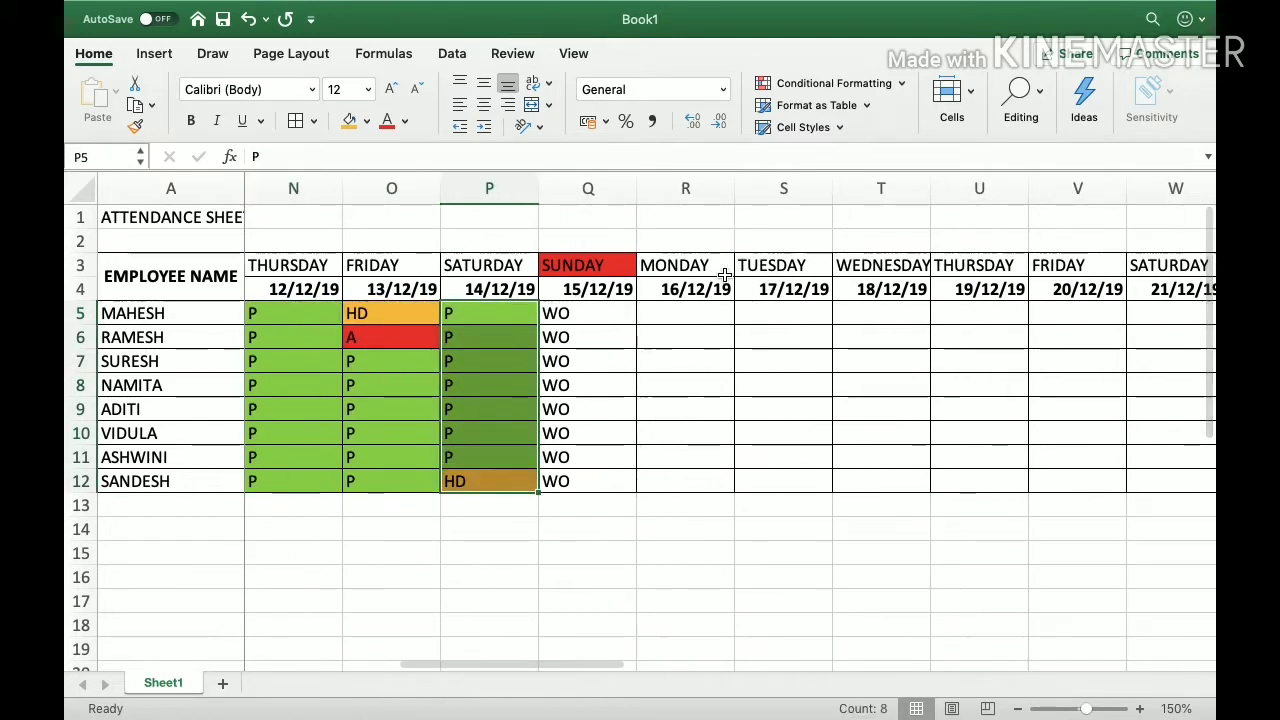
key(Up)
key(Down)
key(super+c)
Paste the P mark for all employees from 16/12/19 to 21/12/19, filling R5:W12
key(Right)
key(Right)
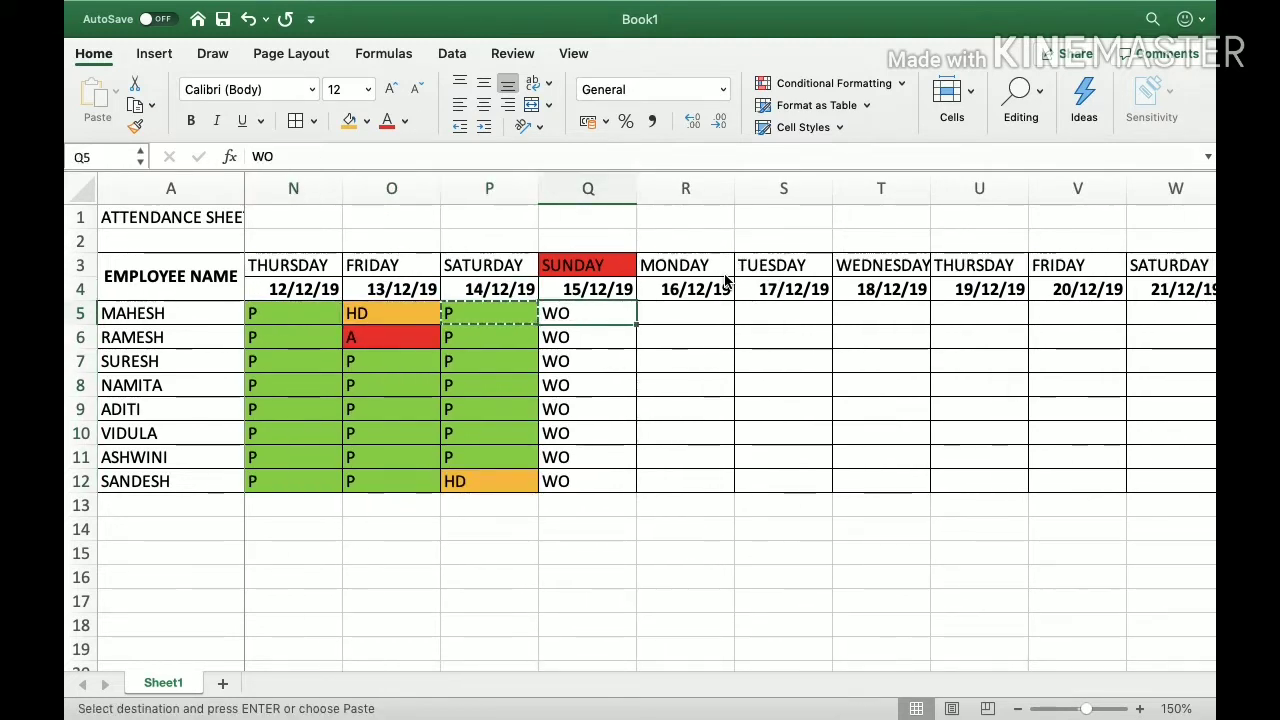
key(shift+Down)
key(shift+Down)
key(shift+Down)
key(shift+Down)
key(shift+Down)
key(shift+Down)
key(shift+Down)
key(shift+Right)
key(shift+Right)
key(shift+Right)
key(shift+Right)
key(shift+Right)
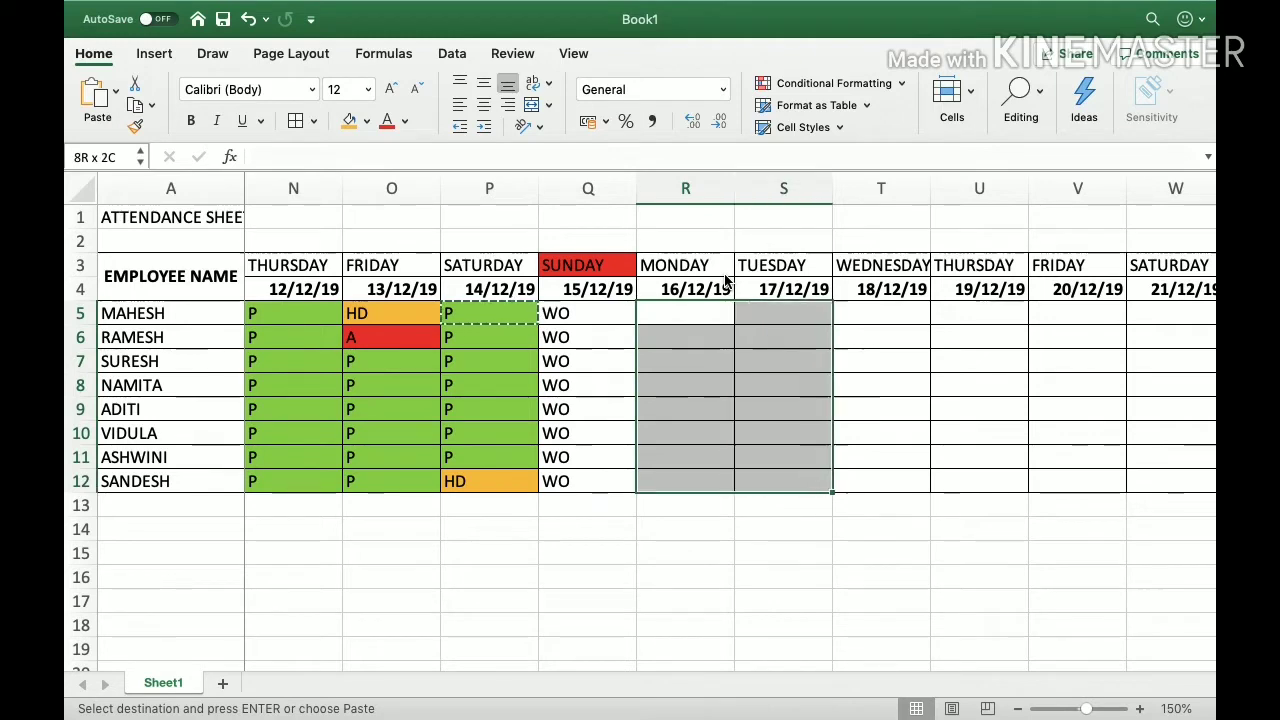
key(super+v)
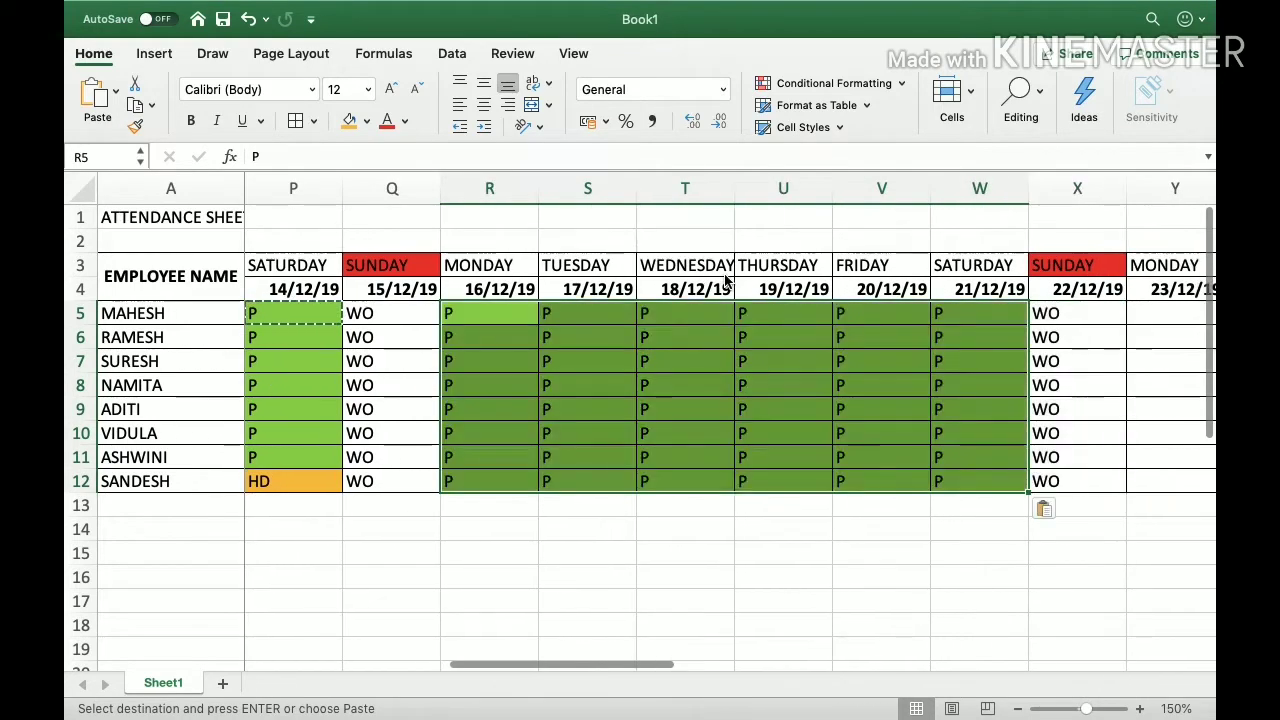
Fill Y5:Z12 with the copied P mark for all employees on 23/12/19 and 24/12/19
key(Right)
key(Right)
key(Right)
key(Right)
key(Right)
key(Right)
key(Right)
key(shift+Right)
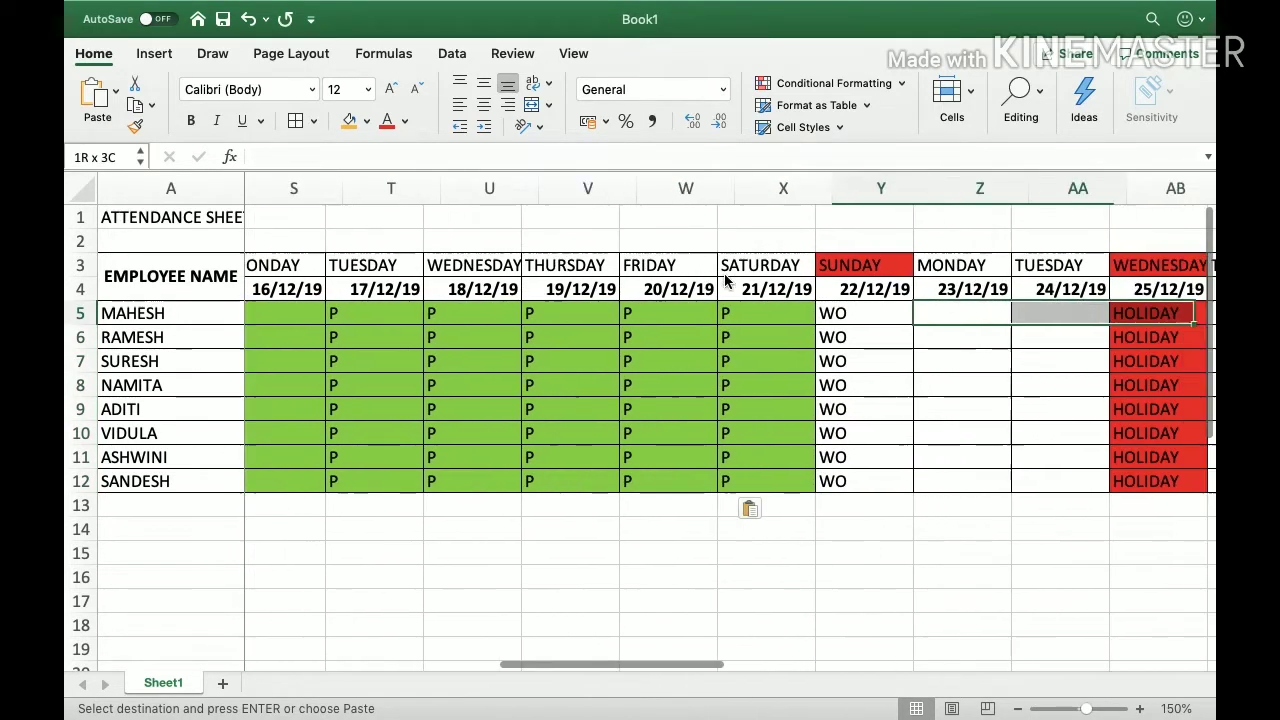
key(shift+Down)
key(shift+Down)
key(shift+Down)
key(shift+Down)
key(shift+Down)
key(shift+Down)
key(shift+Down)
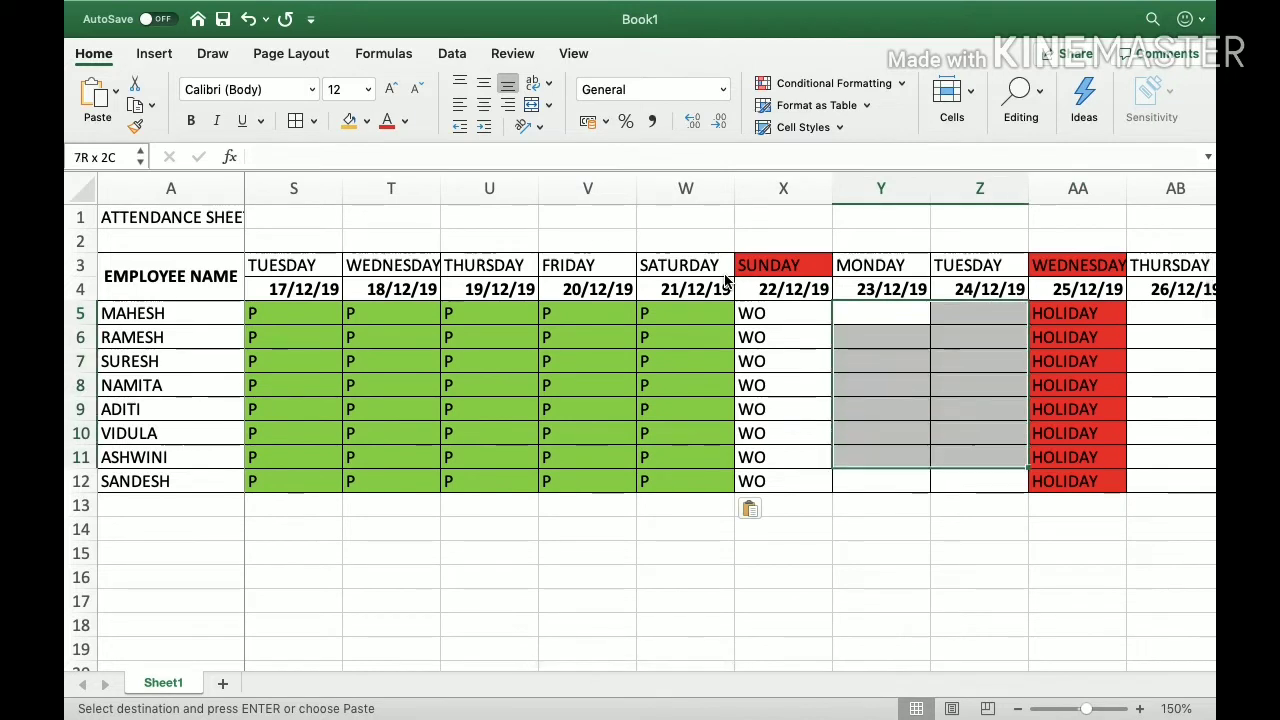
key(super+v)
Paste the copied P mark into AB5:AD12, covering 26/12/19 to 28/12/19 for every employee
key(Right)
key(Right)
key(Right)
key(shift+Right)
key(shift+Right)
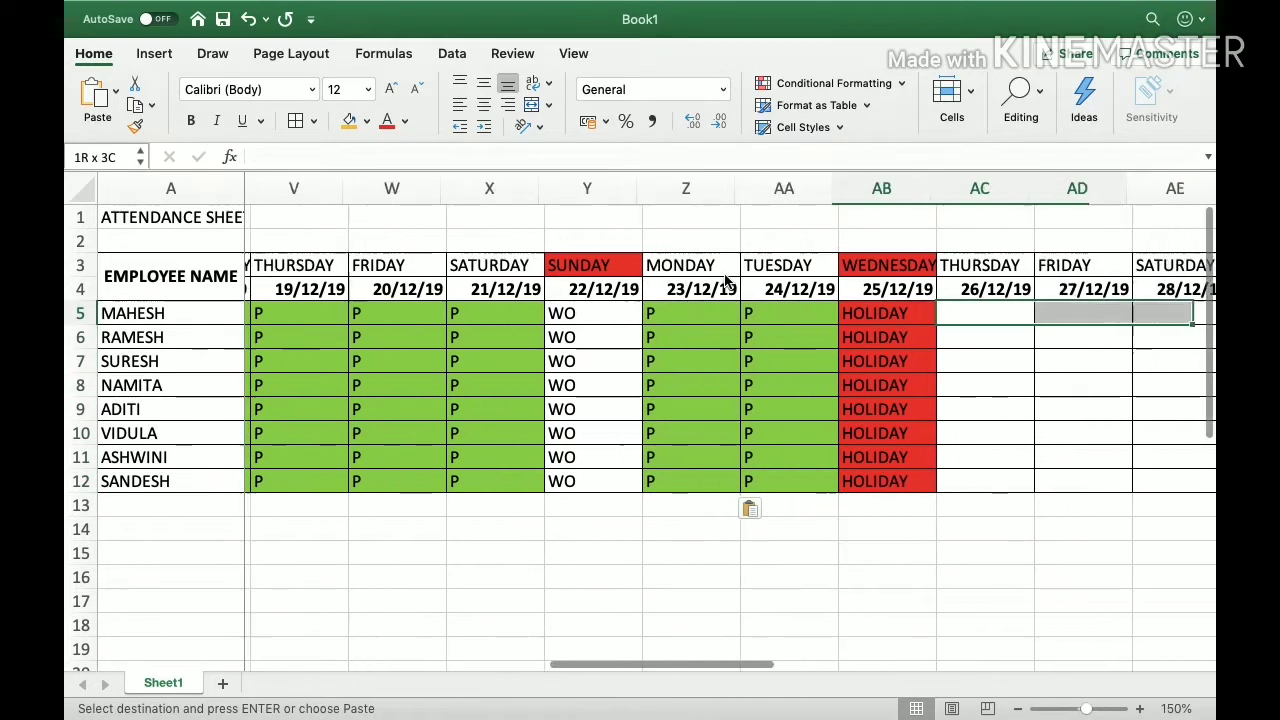
key(shift+Down)
key(shift+Down)
key(shift+Down)
key(shift+Down)
key(shift+Down)
key(shift+Down)
key(shift+Down)
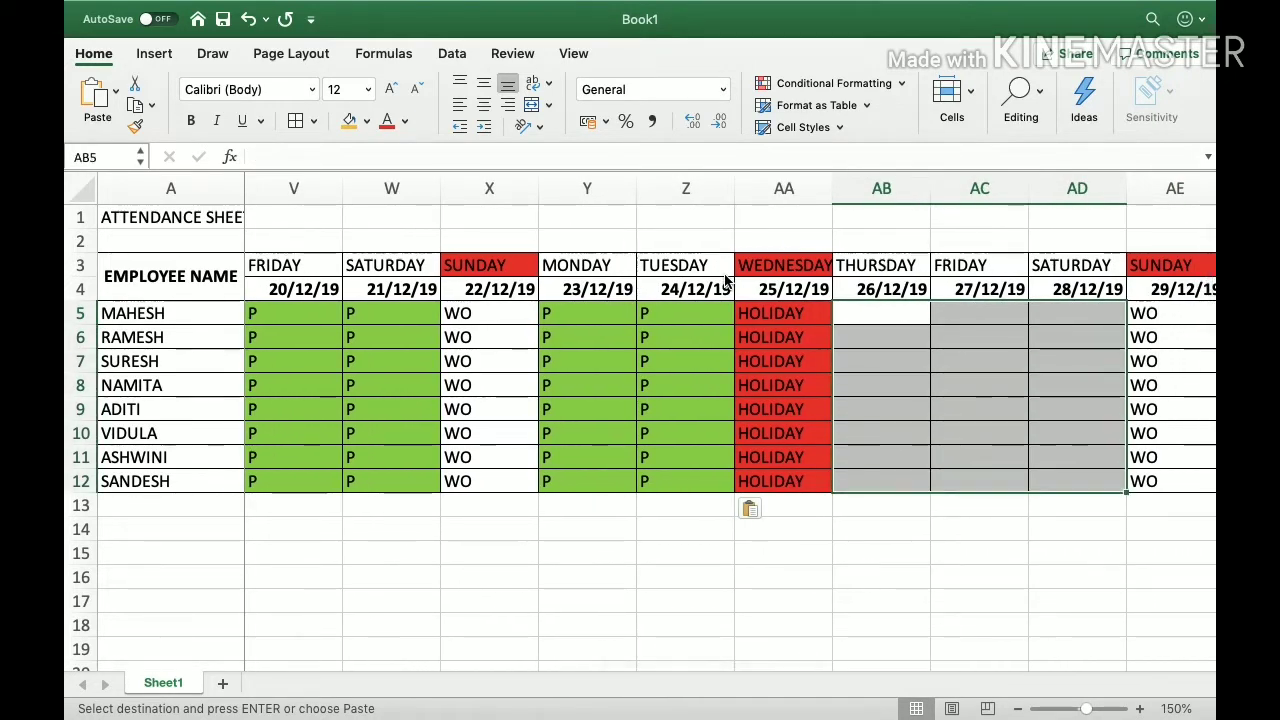
key(super+v)
Paste the copied P mark into AF5:AG12 for all employees on 30/12/19 and 31/12/19
key(Right)
key(Right)
key(Right)
key(Right)
key(Right)
key(Left)
key(shift+Right)
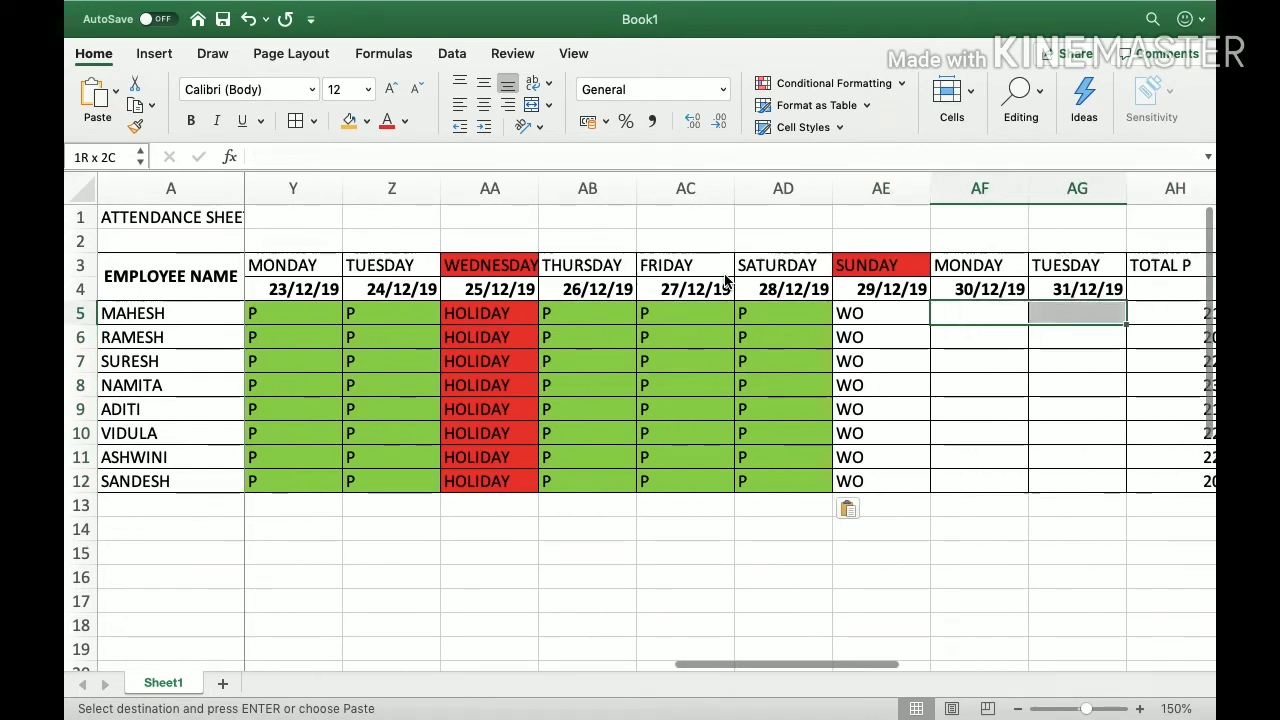
key(shift+Down)
key(shift+Down)
key(shift+Down)
key(shift+Down)
key(shift+Down)
key(shift+Down)
key(shift+Down)
key(super+v)
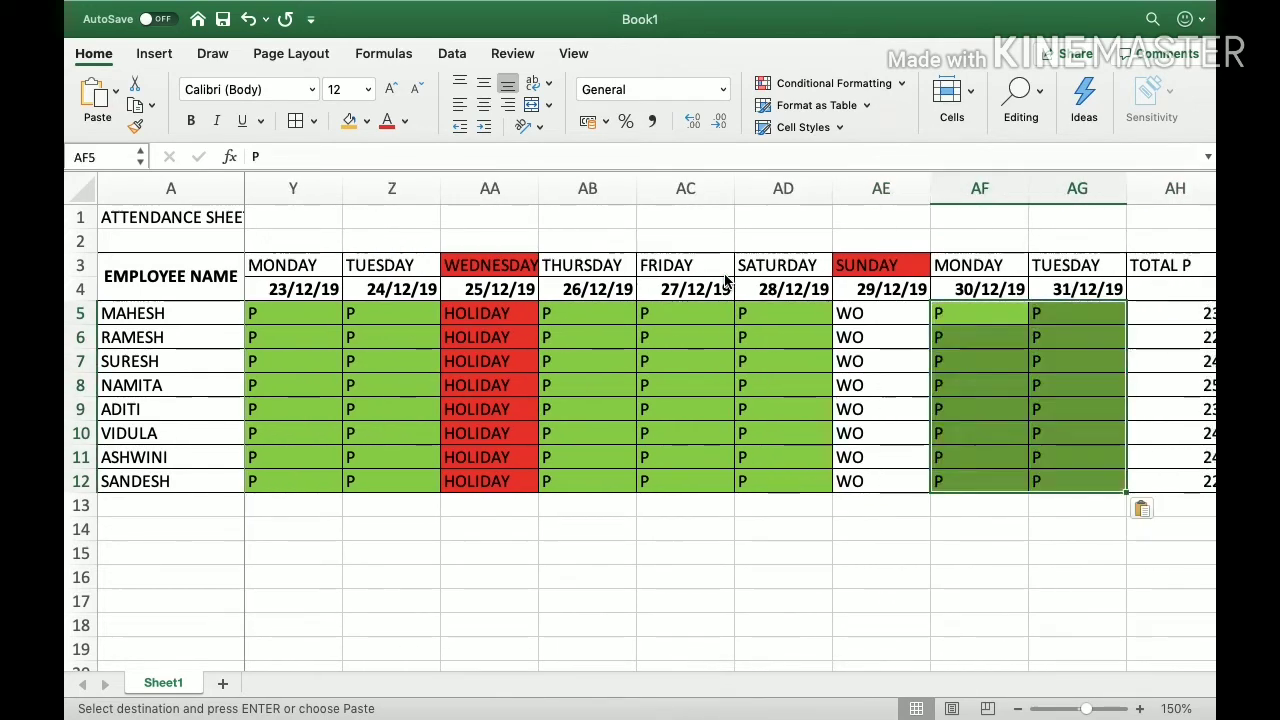
Mark the employee in row 6 absent on 18/12/19 by entering A in T6
key(Left)
key(Left)
key(Left)
key(Left)
key(Left)
key(Left)
key(Left)
key(Left)
key(Left)
key(Left)
key(Left)
key(Left)
key(Left)
key(Left)
key(Left)
key(Left)
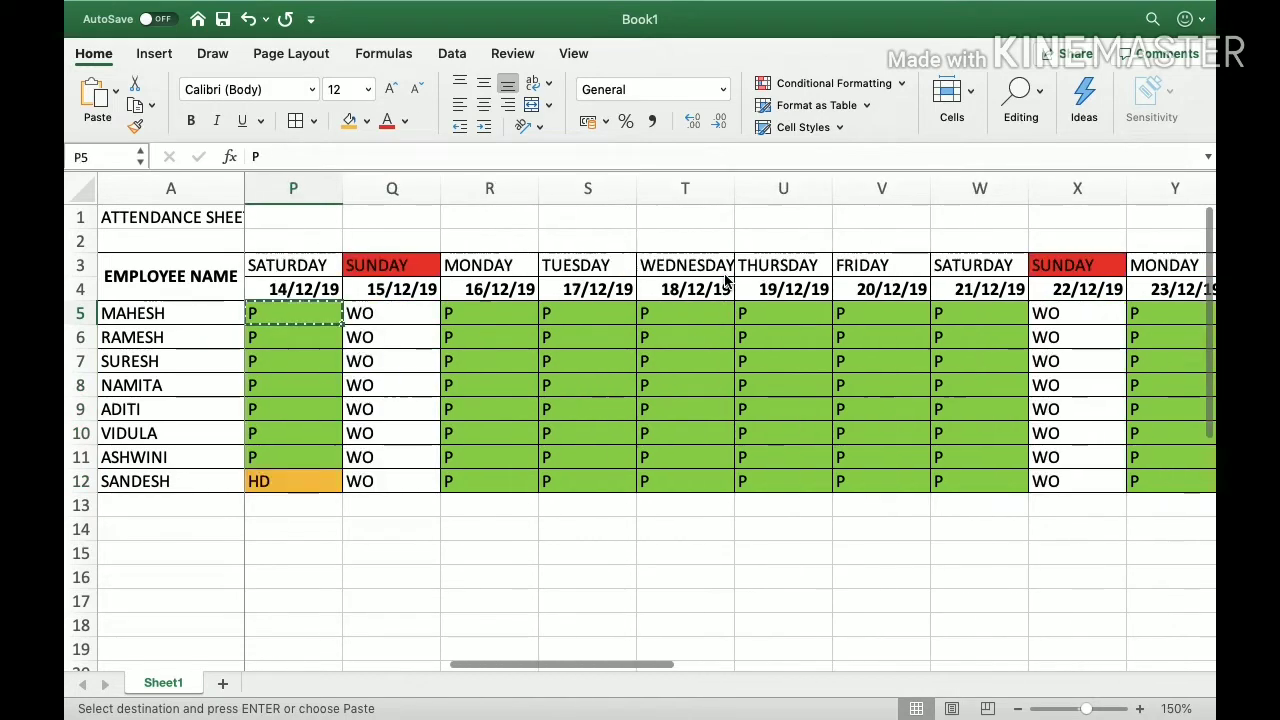
key(Right)
key(Right)
key(Right)
key(Right)
key(Down)
key(Left)
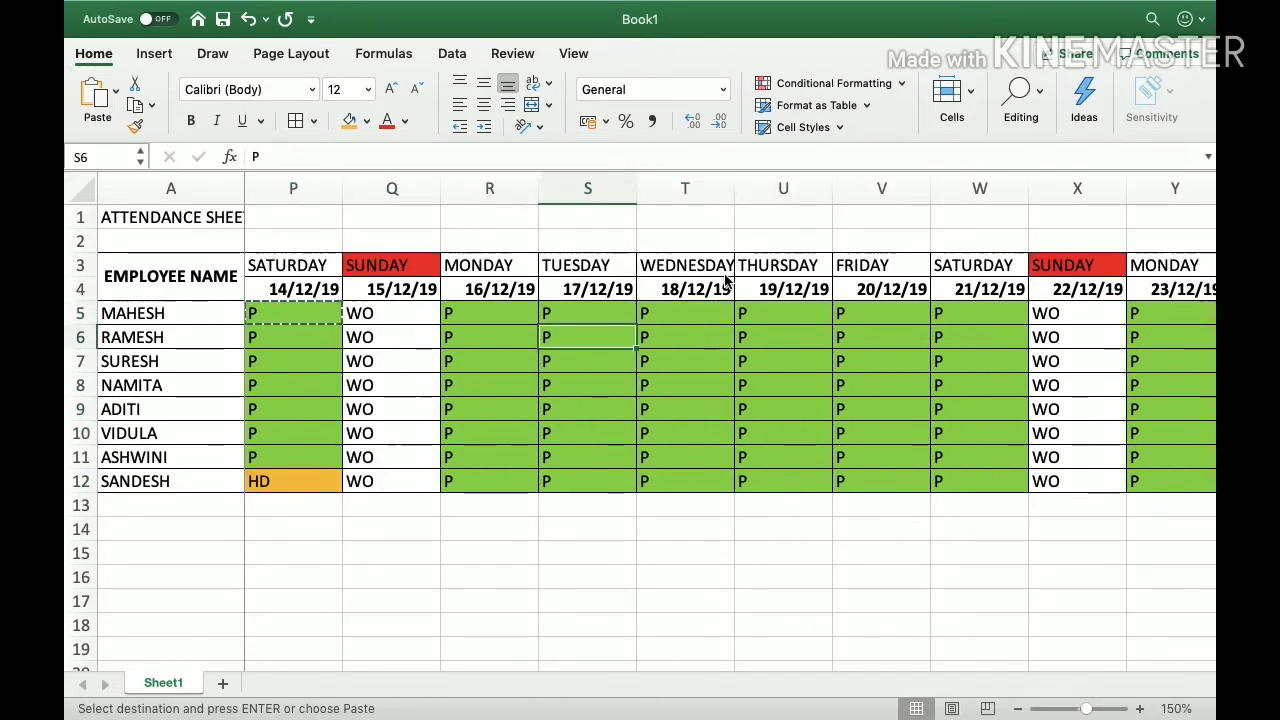
key(Right)
text(A)
key(Right)
Enter A in V8 for 20/12/19 and in T10 for 18/12/19 to record those employees as absent
key(Down)
key(Down)
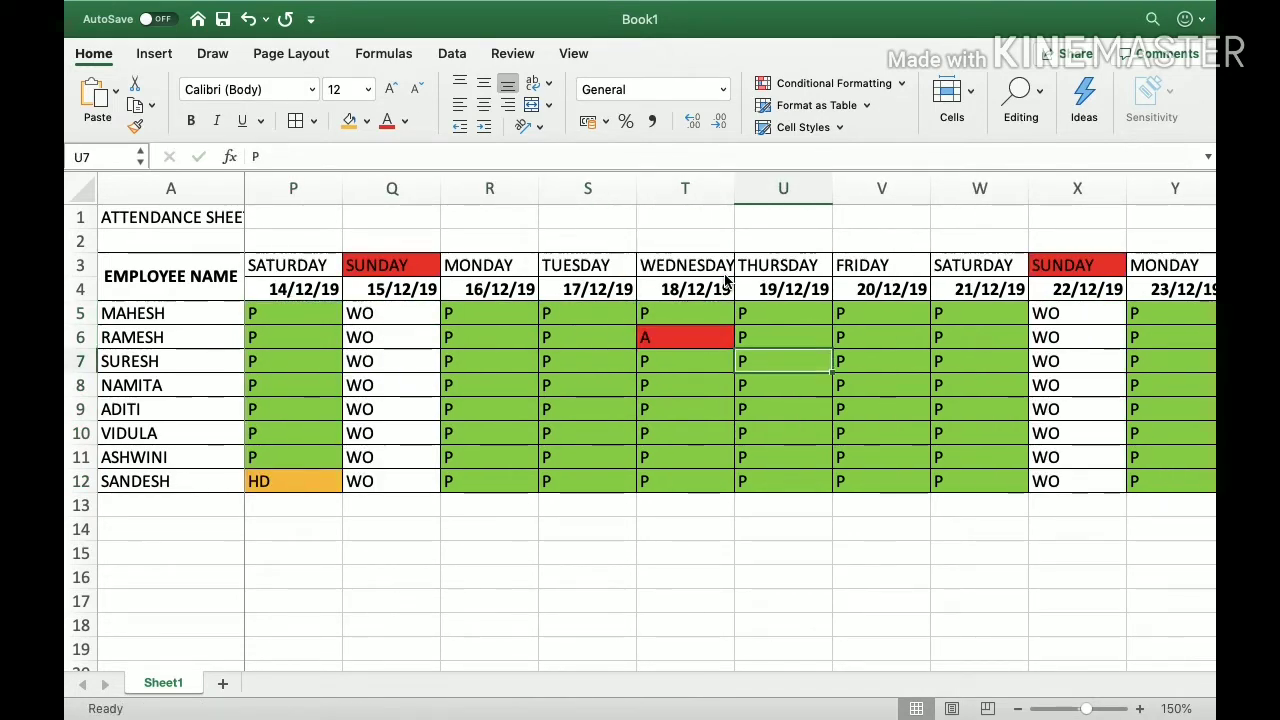
key(Right)
text(A)
key(Down)
key(Down)
key(Left)
key(Left)
text(A)
key(Down)
Record the employee in row 12 as absent on 21/12/19 by entering A in W12
key(Down)
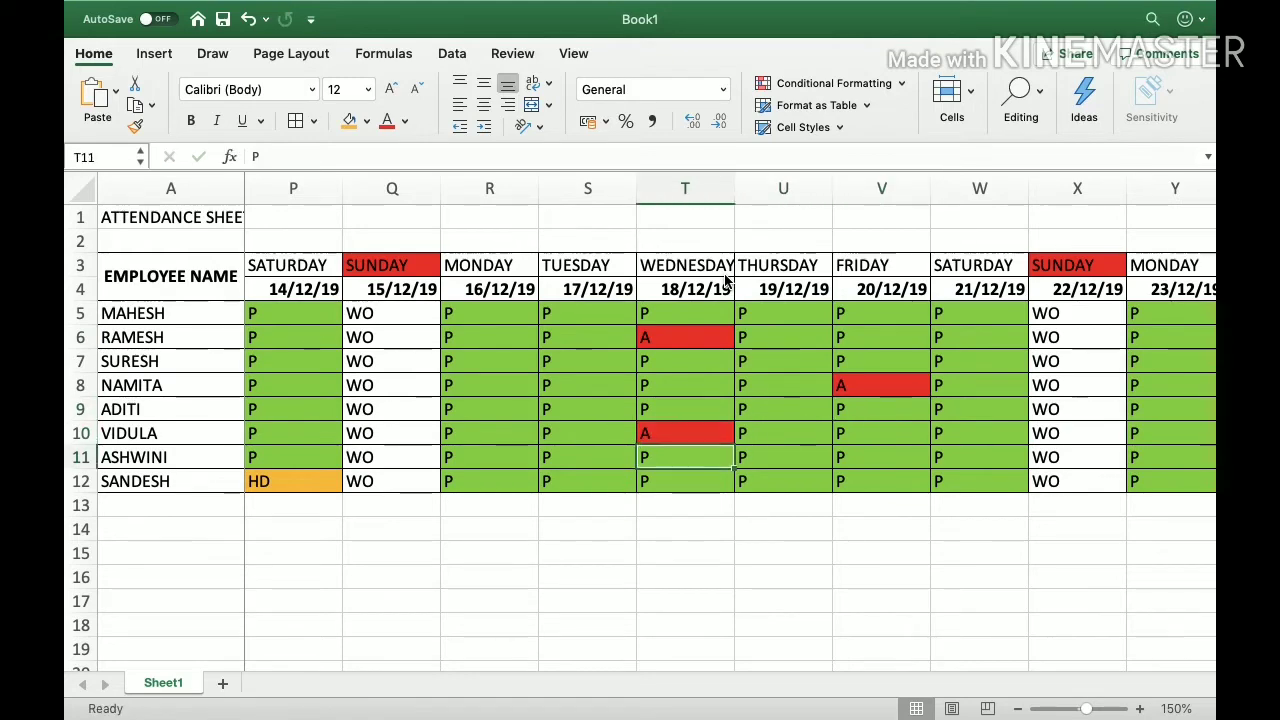
key(Right)
key(Right)
key(Right)
text(A)
key(Right)
Mark the employee in row 6 absent on 28/12/19 by entering A in AD6
key(Right)
key(Right)
scroll(727, 280, right, 1)
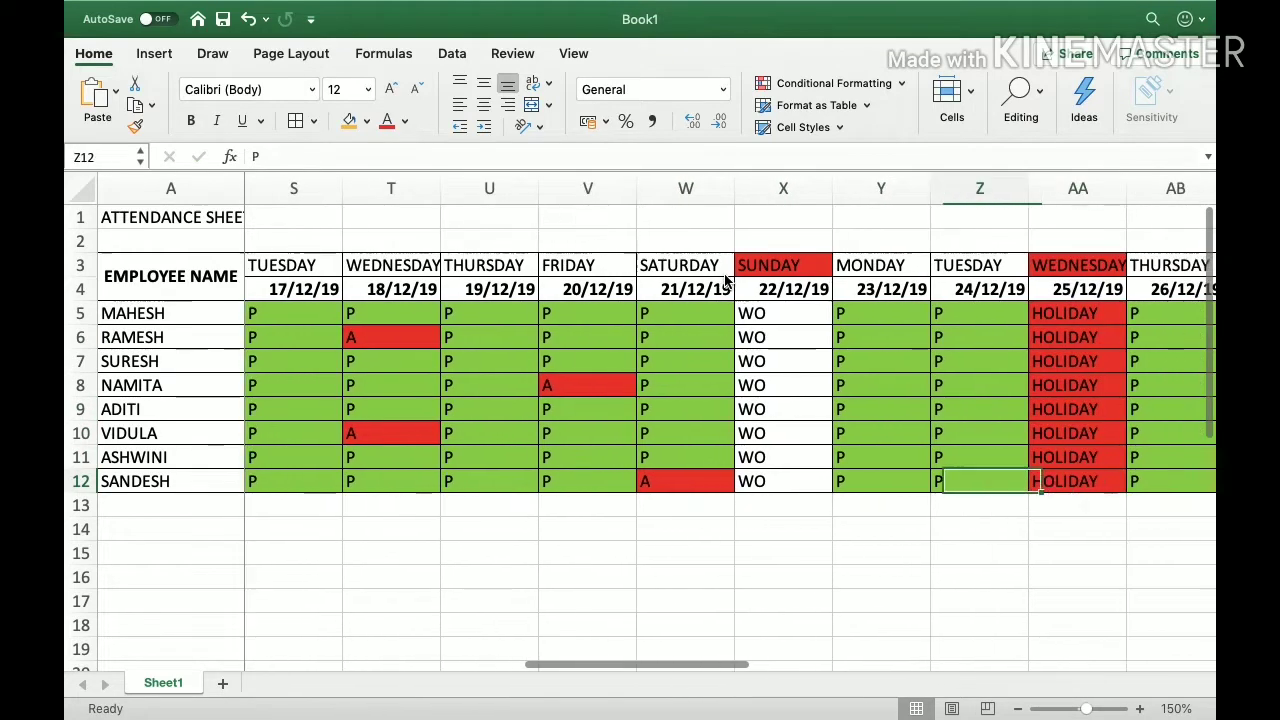
key(Left)
key(Up)
key(Up)
key(Up)
key(Right)
key(Right)
key(Right)
scroll(727, 280, right, 3)
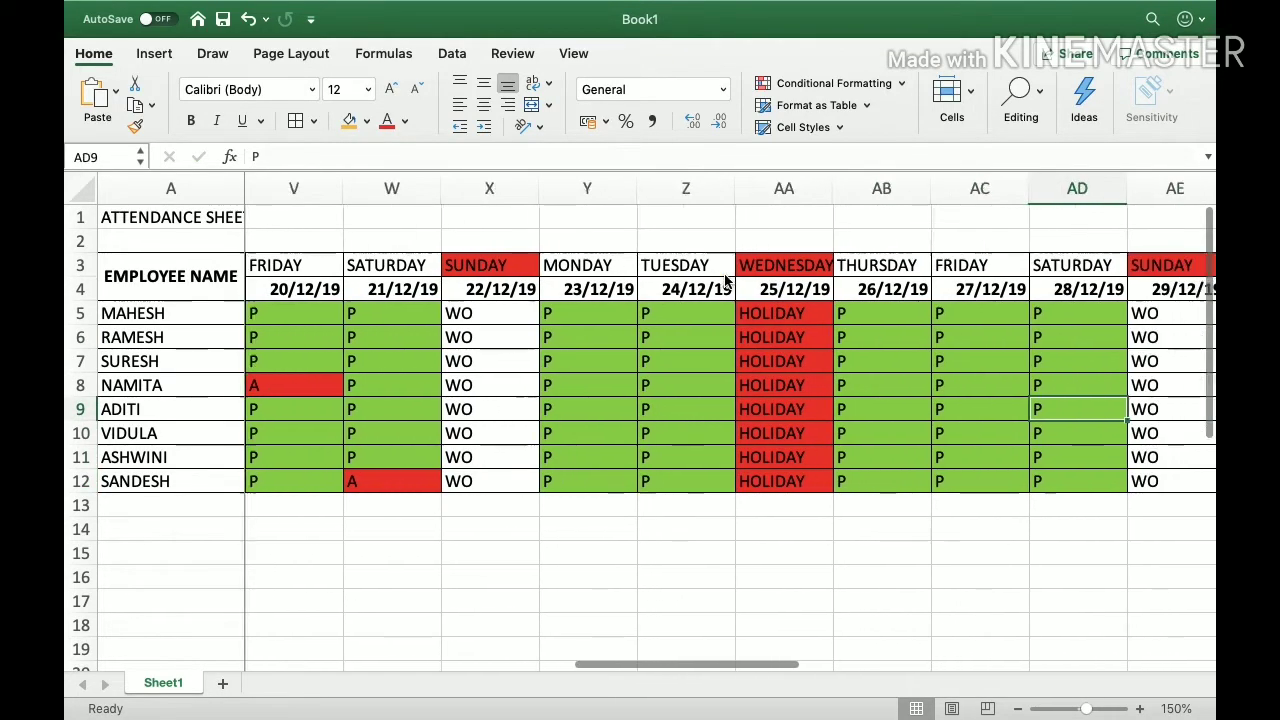
key(Right)
key(Right)
key(Up)
key(Up)
key(Up)
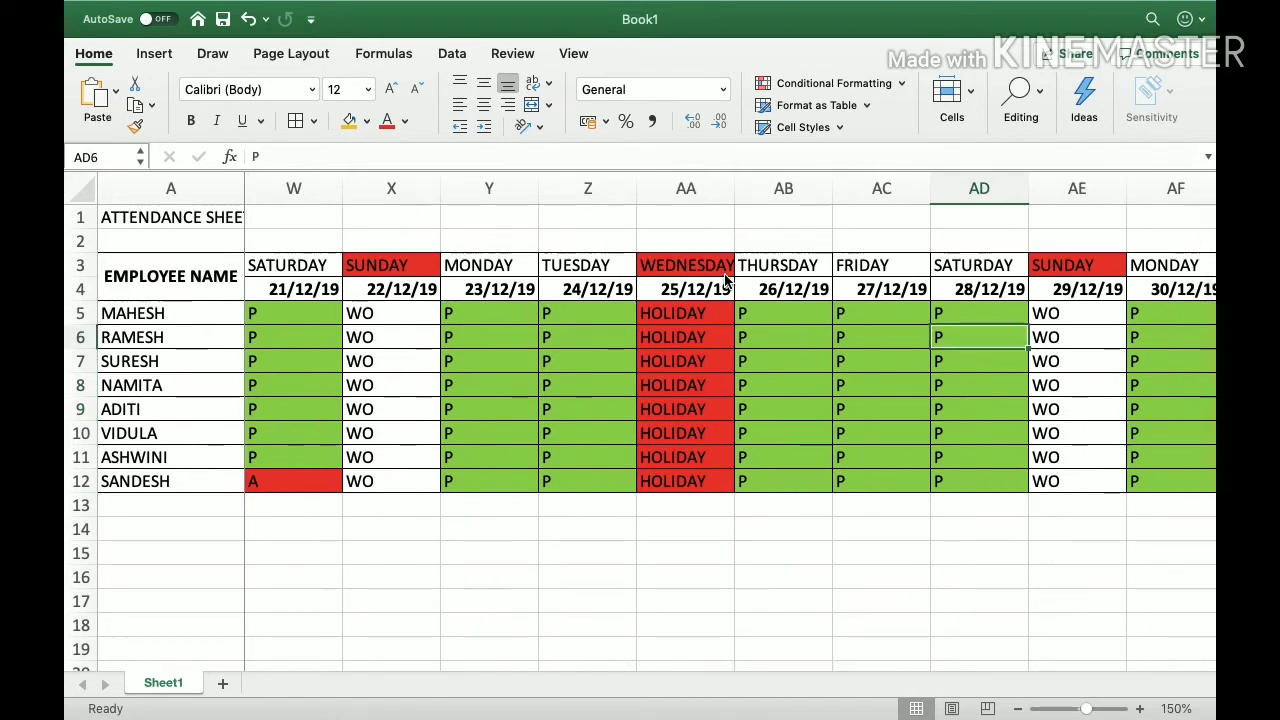
text(A)
key(Right)
Record the employee in row 9 as absent on 31/12/19 by entering A in AG9
key(Right)
key(Right)
key(Down)
key(Down)
key(Down)
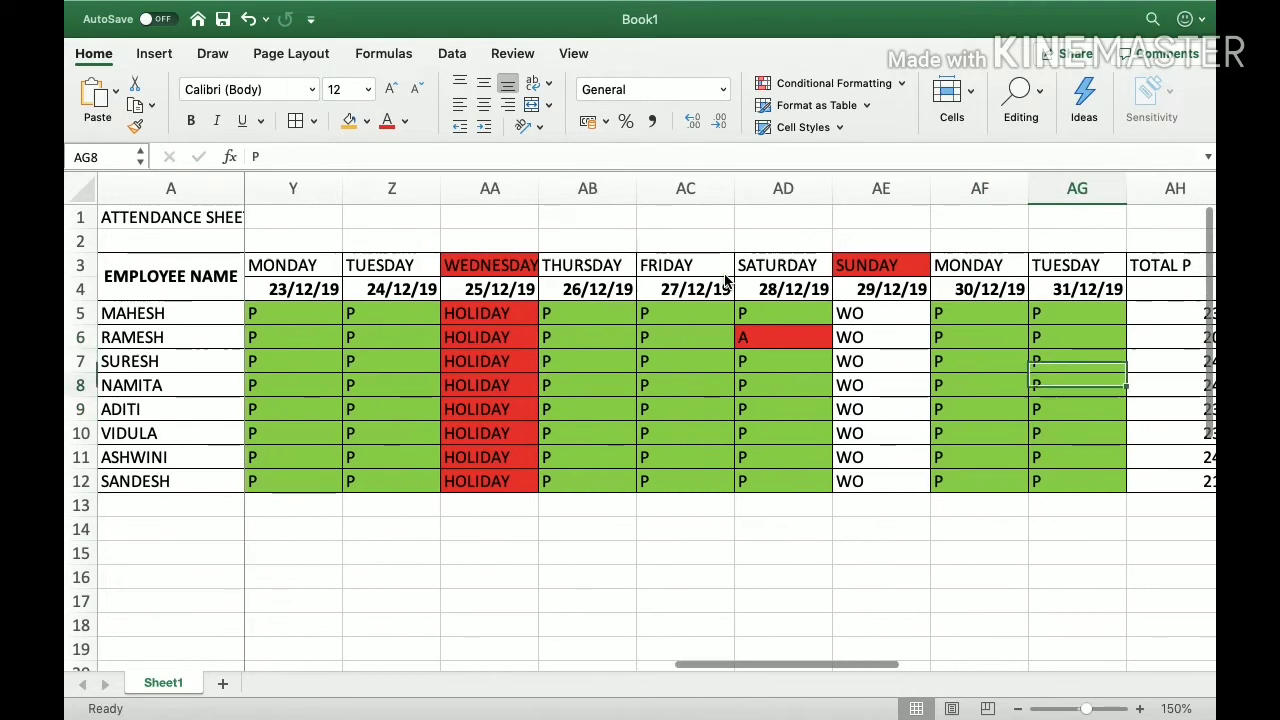
text(A)
key(Left)
Mark a half day for the employee in row 9 on 16/12/19 by entering HD in R9
key(Left)
key(Left)
key(Left)
key(Left)
key(Left)
key(Left)
key(Left)
key(Left)
key(Left)
key(Left)
key(Left)
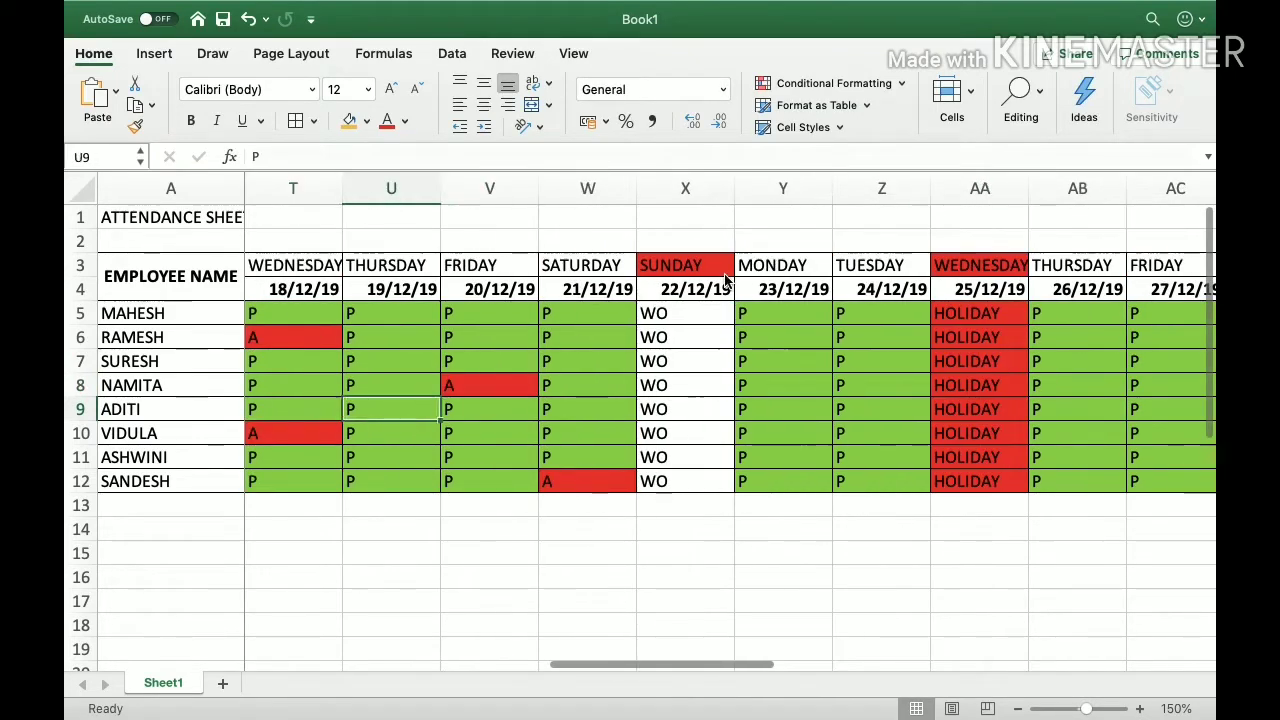
key(Left)
key(Left)
key(Left)
key(Left)
key(Right)
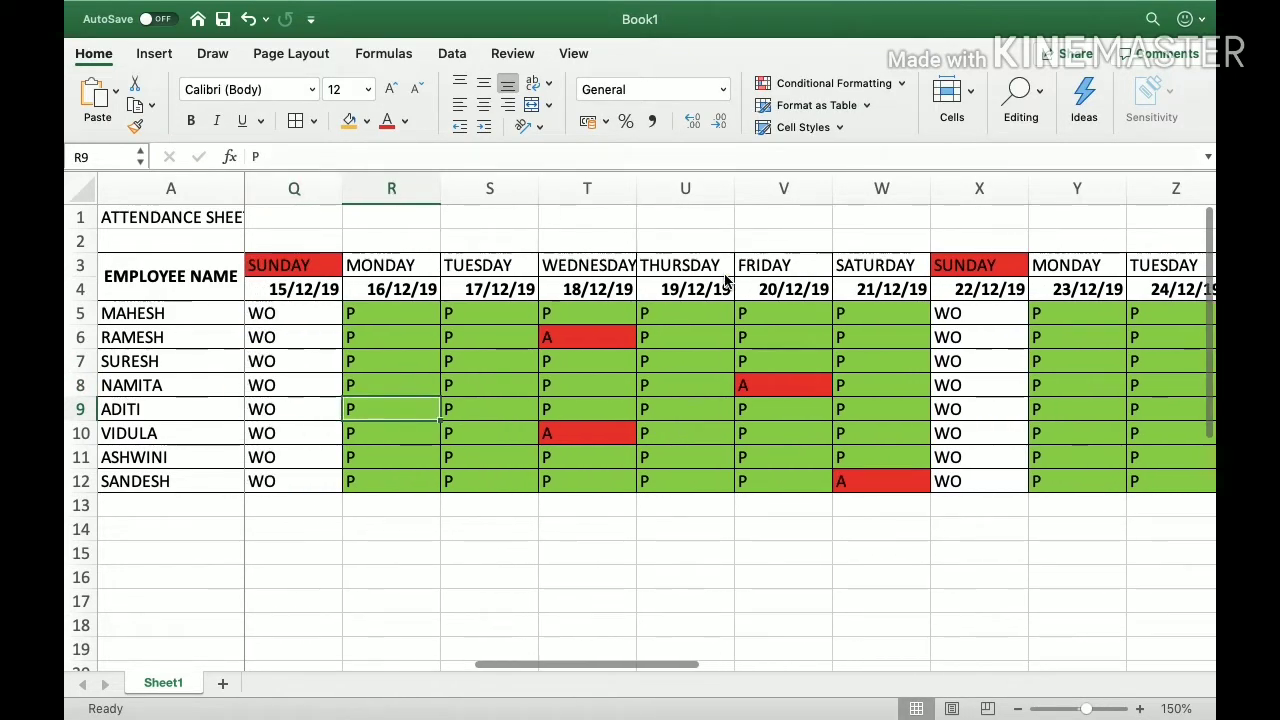
text(HD)
key(Right)
Enter HD in W5 to record a half day on 21/12/19 for the employee in row 5
key(Right)
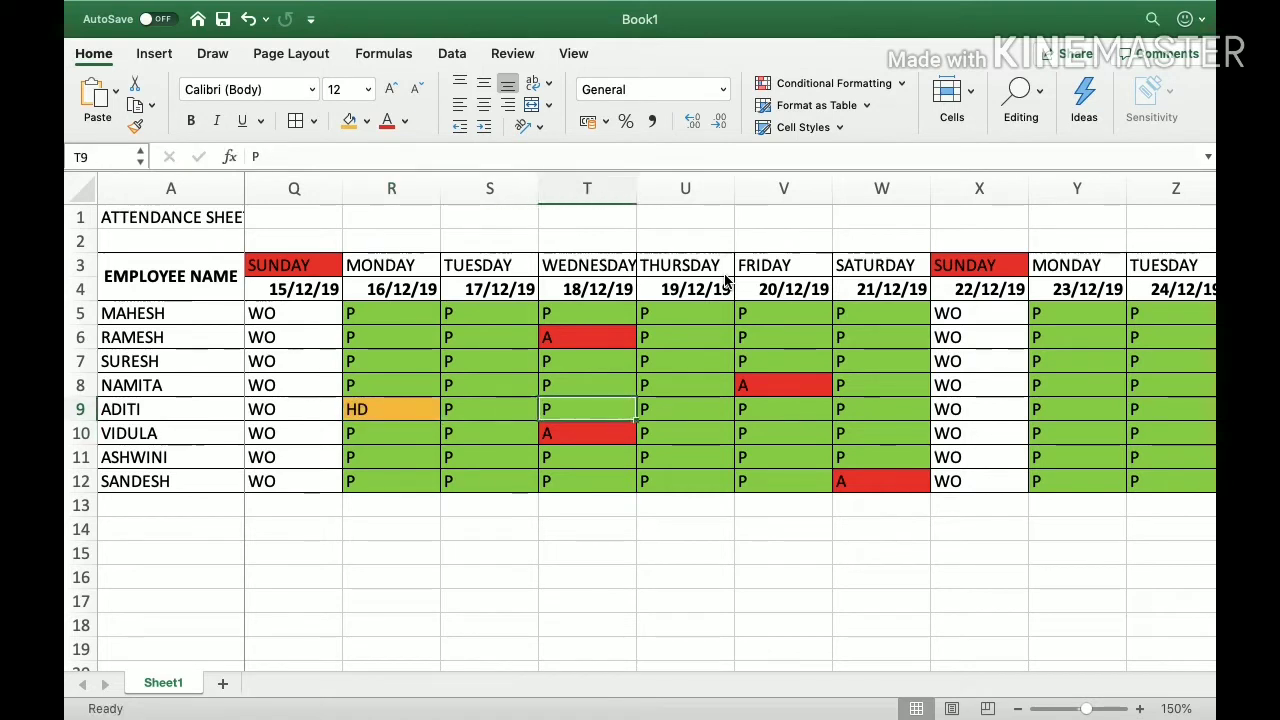
key(Right)
key(Right)
key(Right)
key(Up)
key(Up)
key(Up)
key(Up)
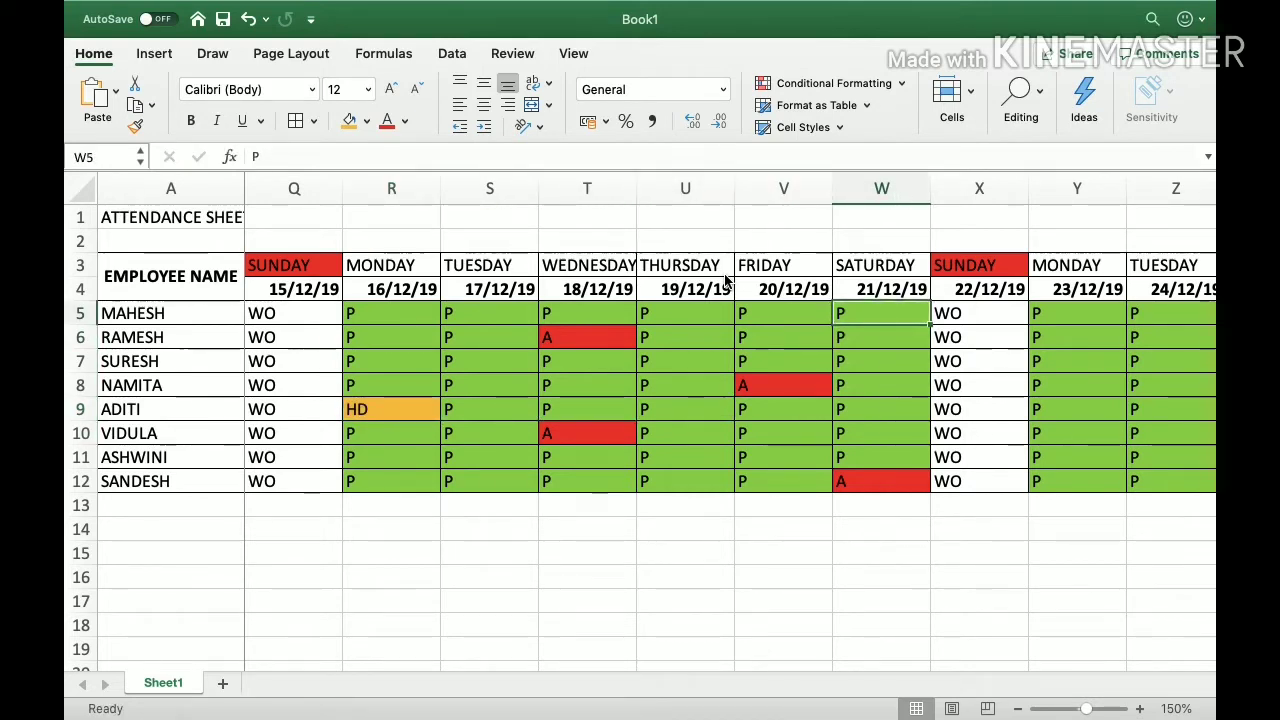
text(HD)
key(Right)
Enter HD in AD5 to give the employee in row 5 a half day on 28/12/19
key(Right)
key(Right)
key(Right)
key(Right)
key(Right)
key(Right)
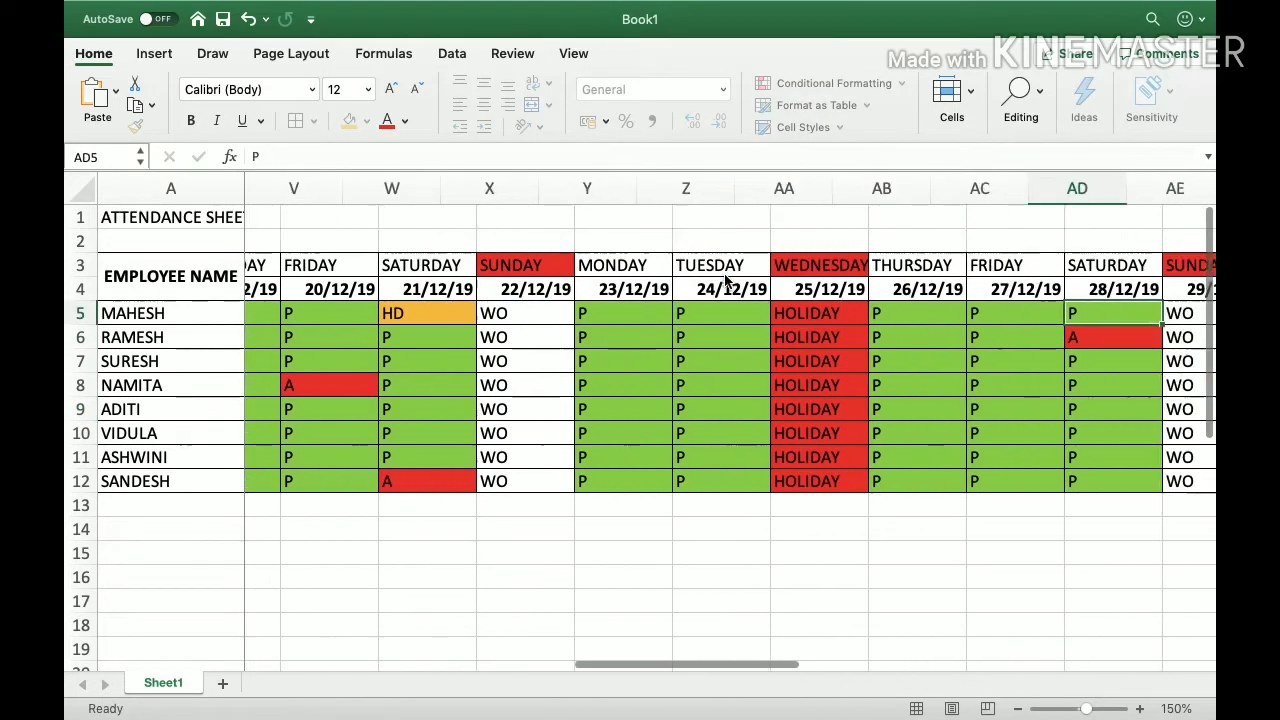
key(Right)
key(Left)
text(HD)
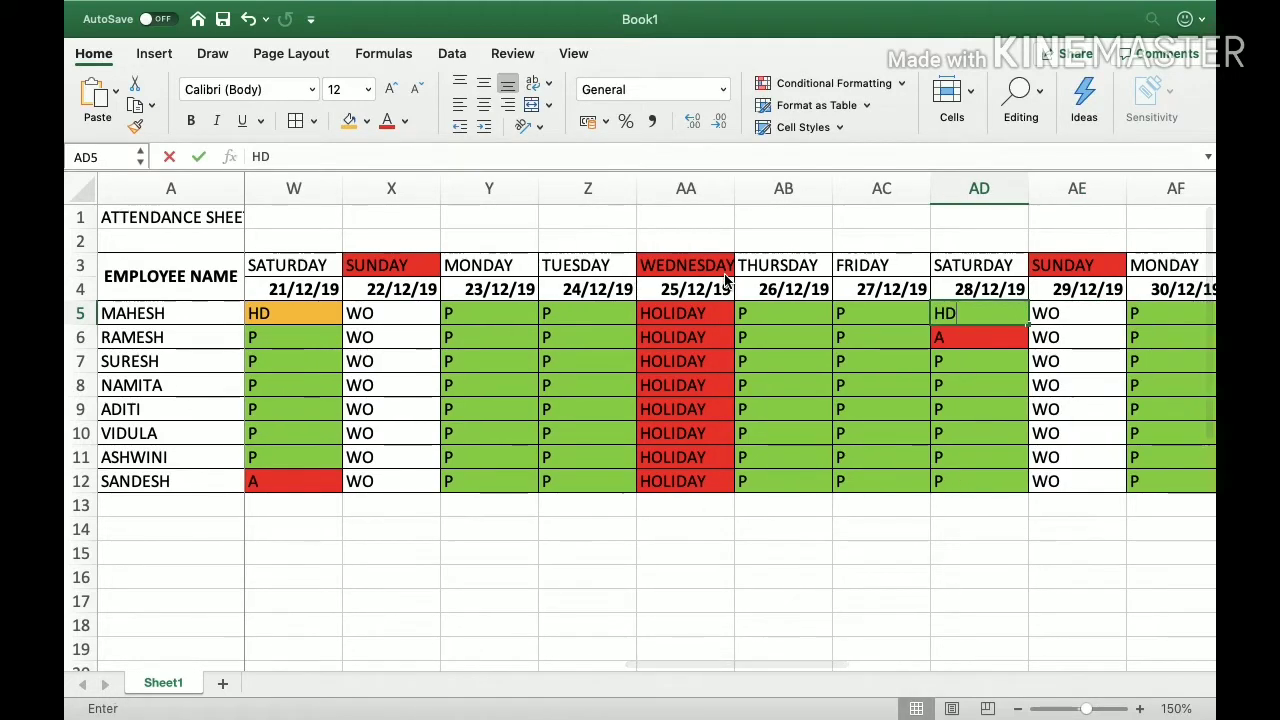
key(Right)
Review the TOTAL P counts and their COUNTIF formulas for all employees in AH5:AH12
key(Right)
key(Right)
key(Right)
key(Right)
scroll(727, 281, right, 3)
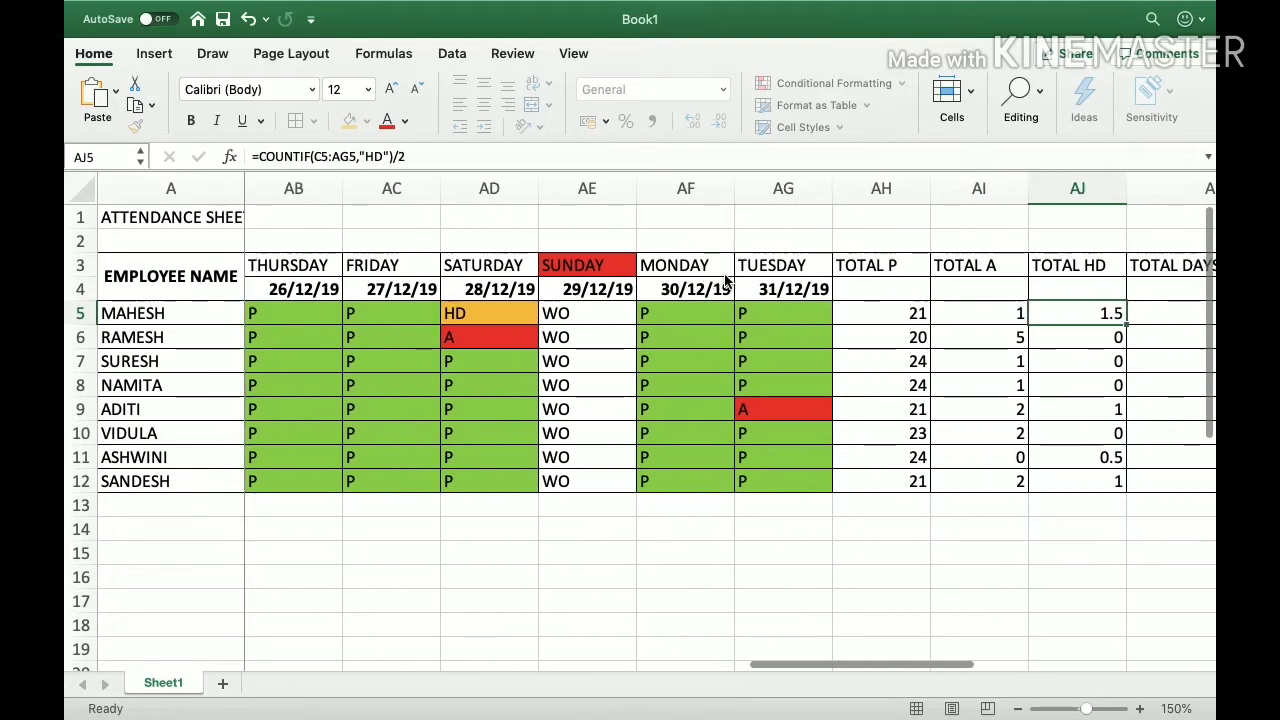
key(Left)
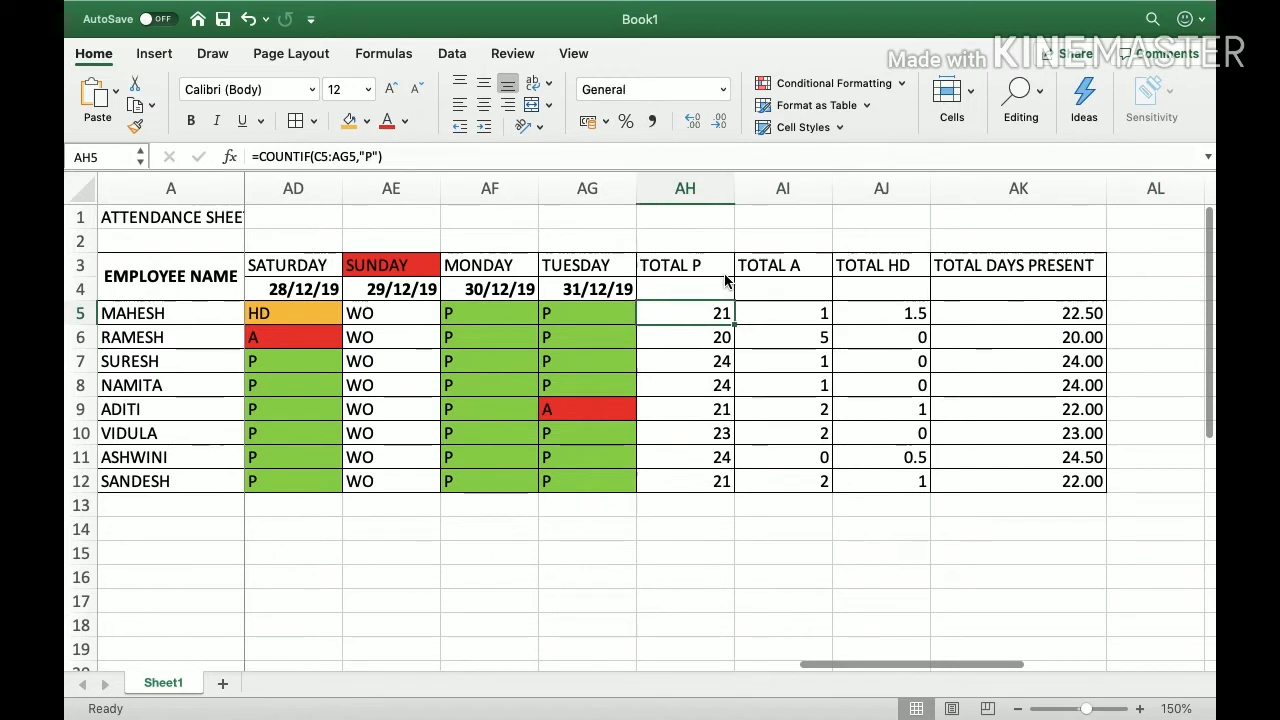
key(shift+Down)
key(shift+Down)
key(shift+Down)
key(shift+Down)
key(shift+Down)
key(shift+Down)
key(shift+Down)
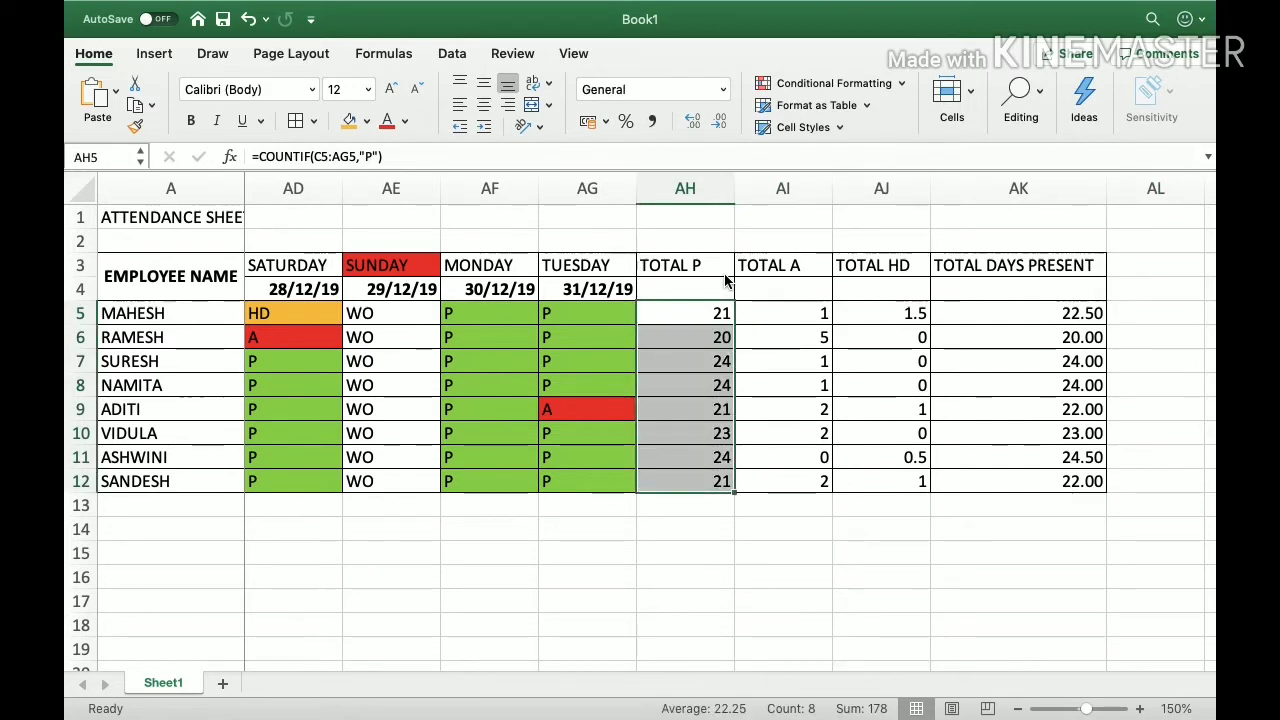
key(Down)
key(Down)
key(Down)
key(Down)
key(Down)
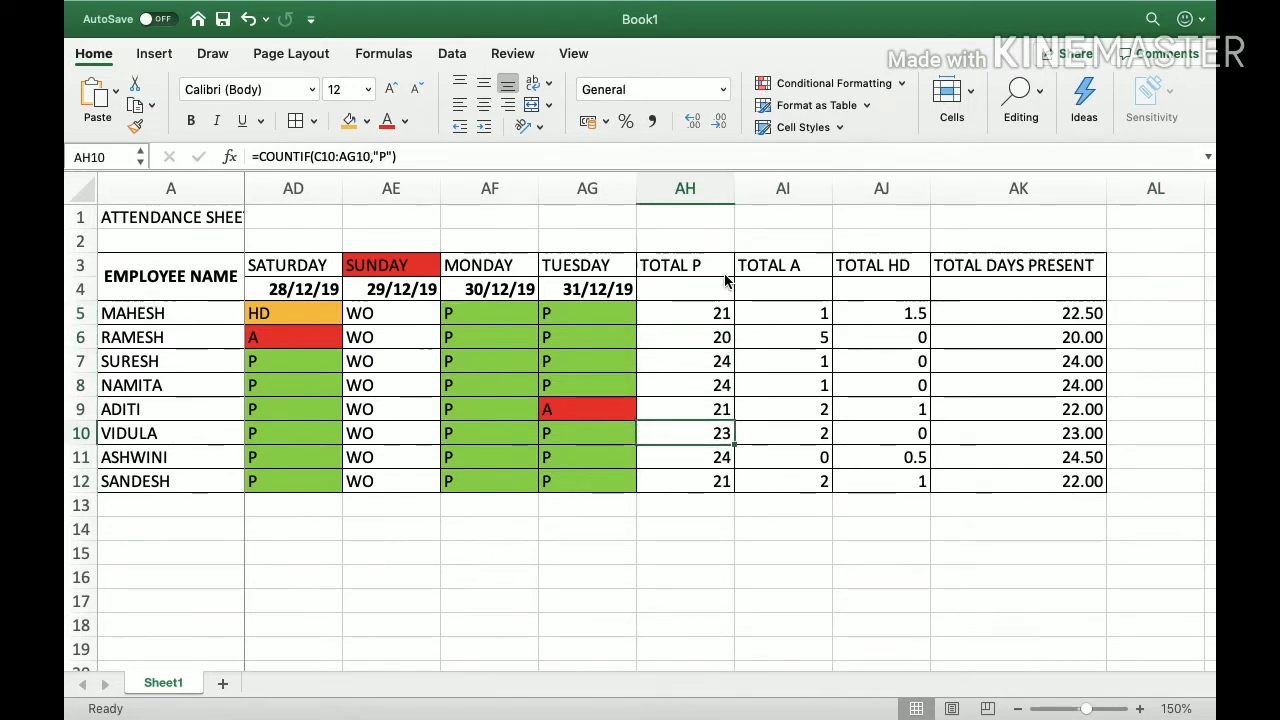
Check the COUNTIF formulas in the TOTAL A and TOTAL HD columns for several employees
key(Right)
key(Up)
key(Up)
key(Up)
key(Up)
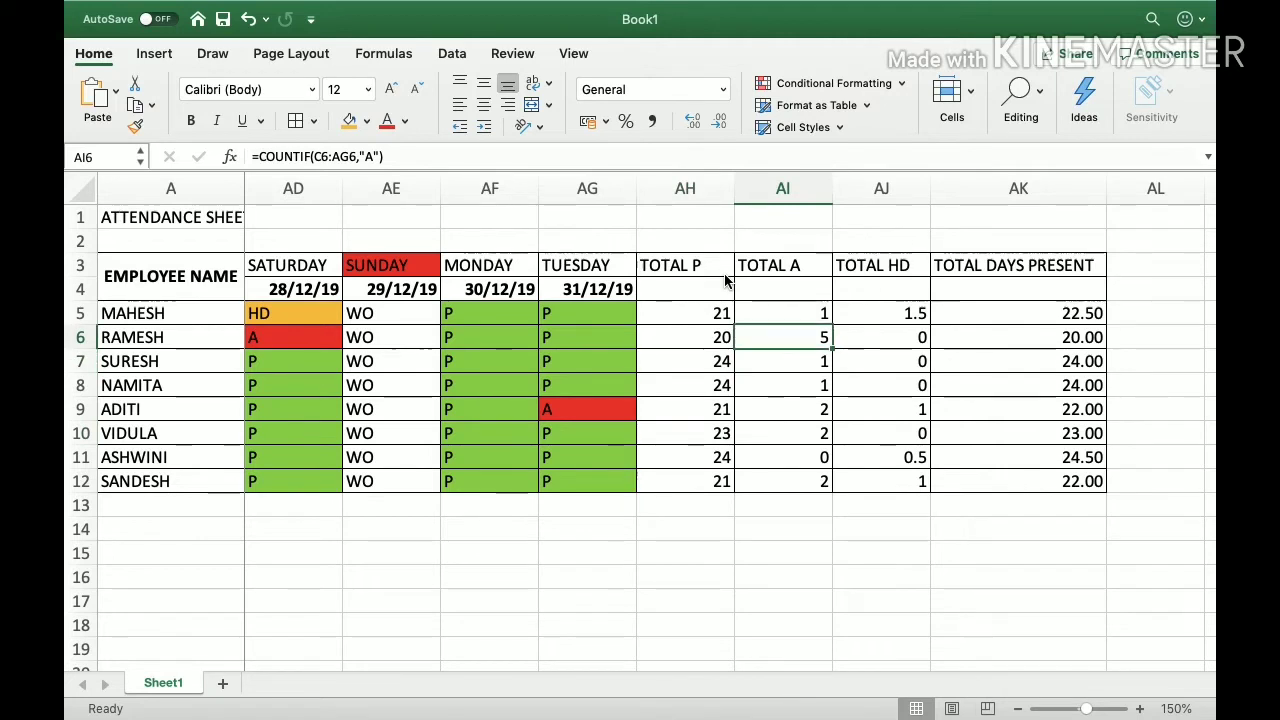
key(Right)
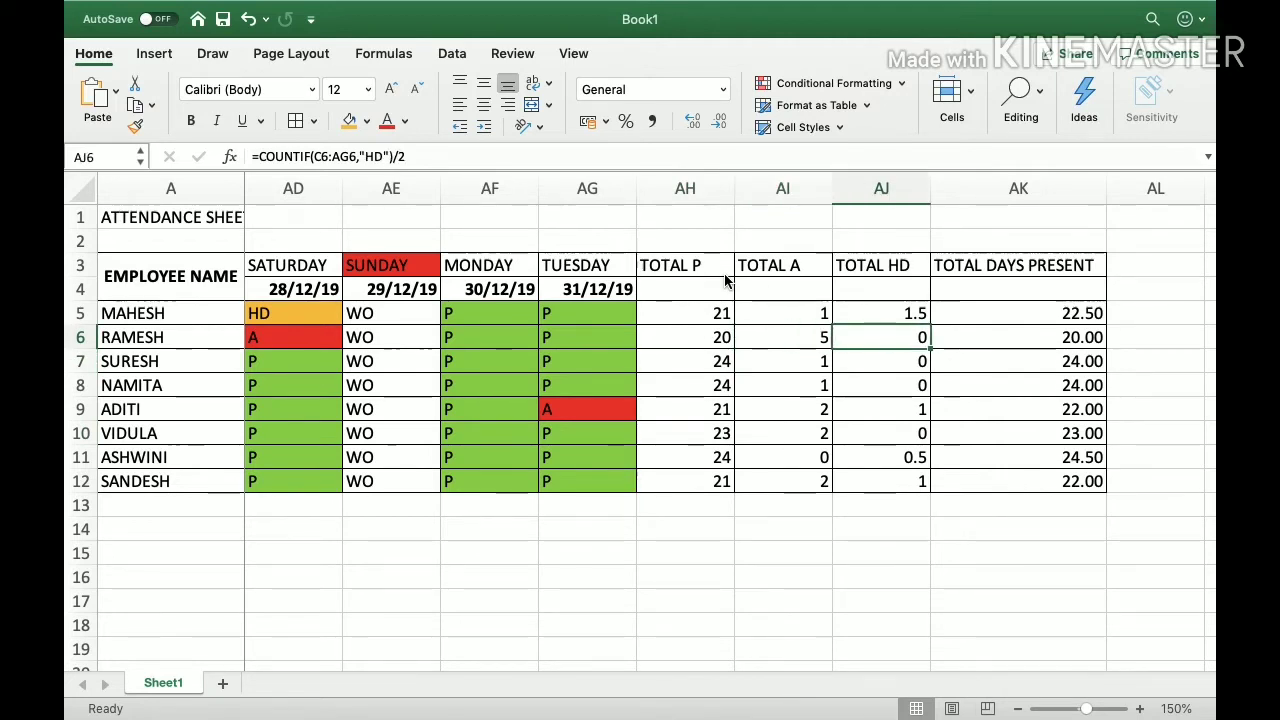
key(Up)
key(Down)
key(Down)
key(Down)
key(Down)
key(Down)
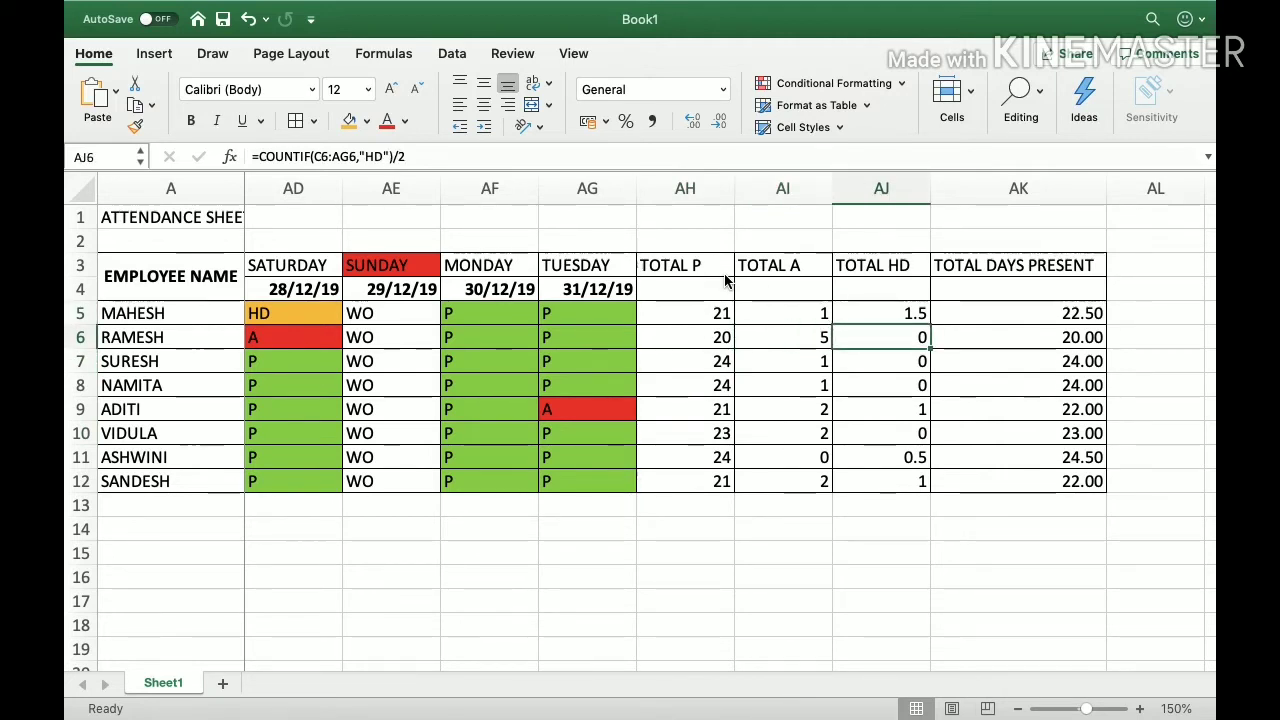
key(Up)
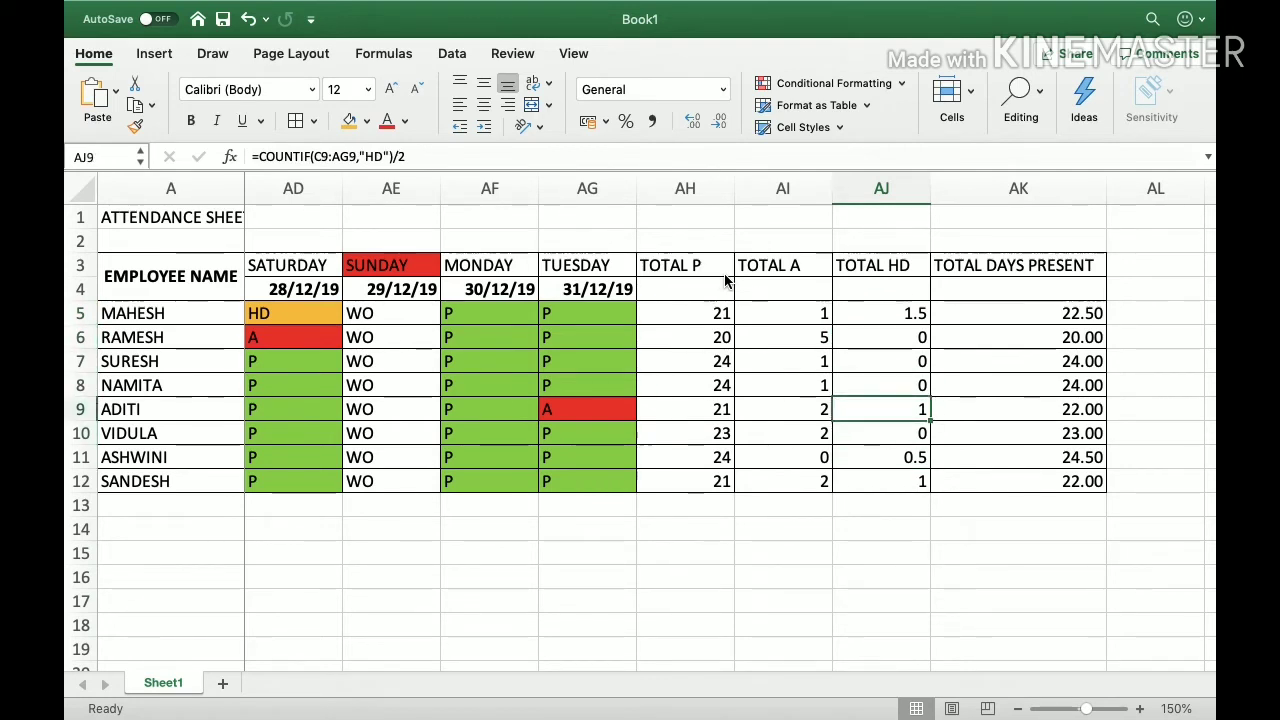
Examine how the TOTAL HD formula in AJ9 halves the half-day count, and compare the other rows in the column
key(F2)
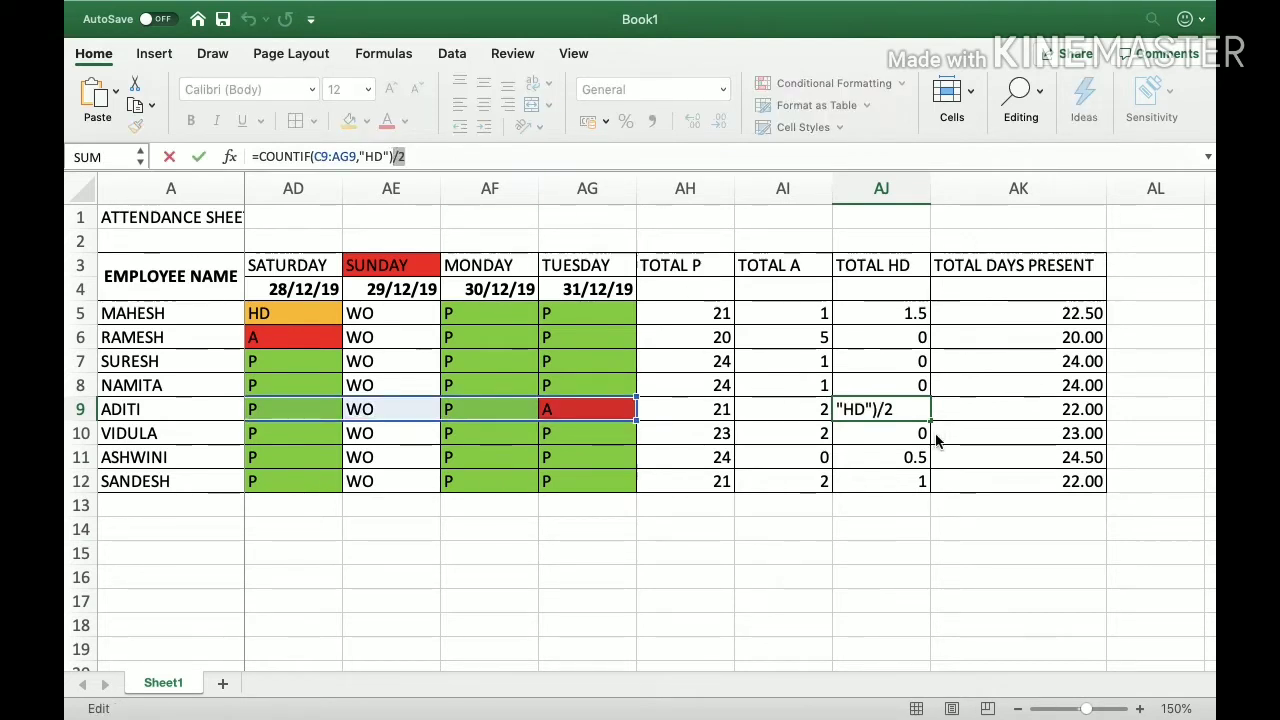
key(Return)
key(Up)
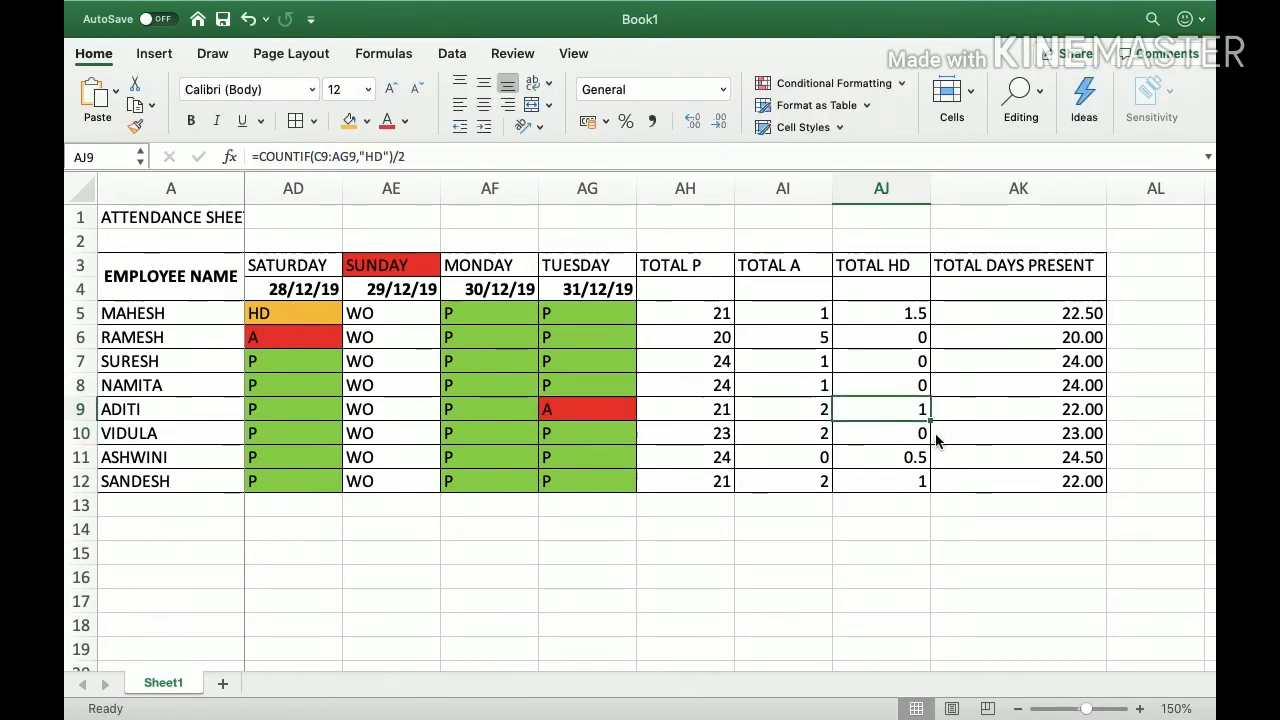
key(Up)
key(Up)
key(Up)
key(Up)
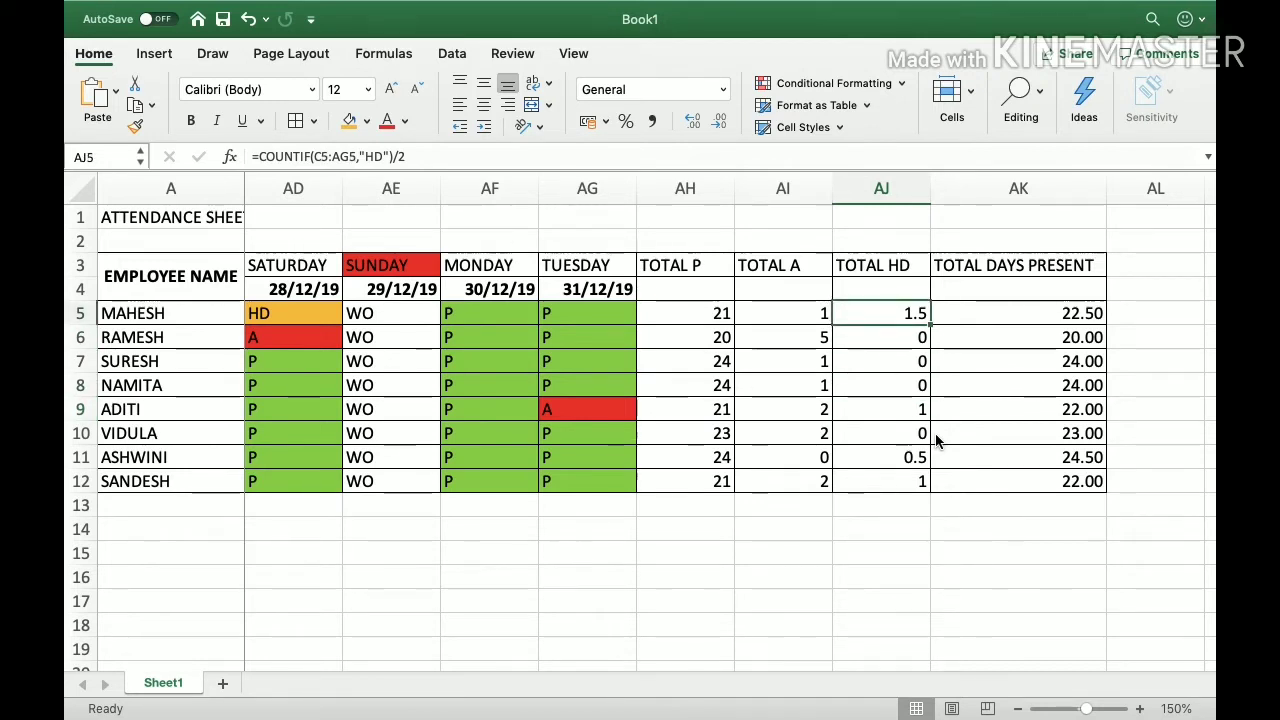
key(Down)
key(Down)
key(Down)
key(Down)
key(Down)
key(Down)
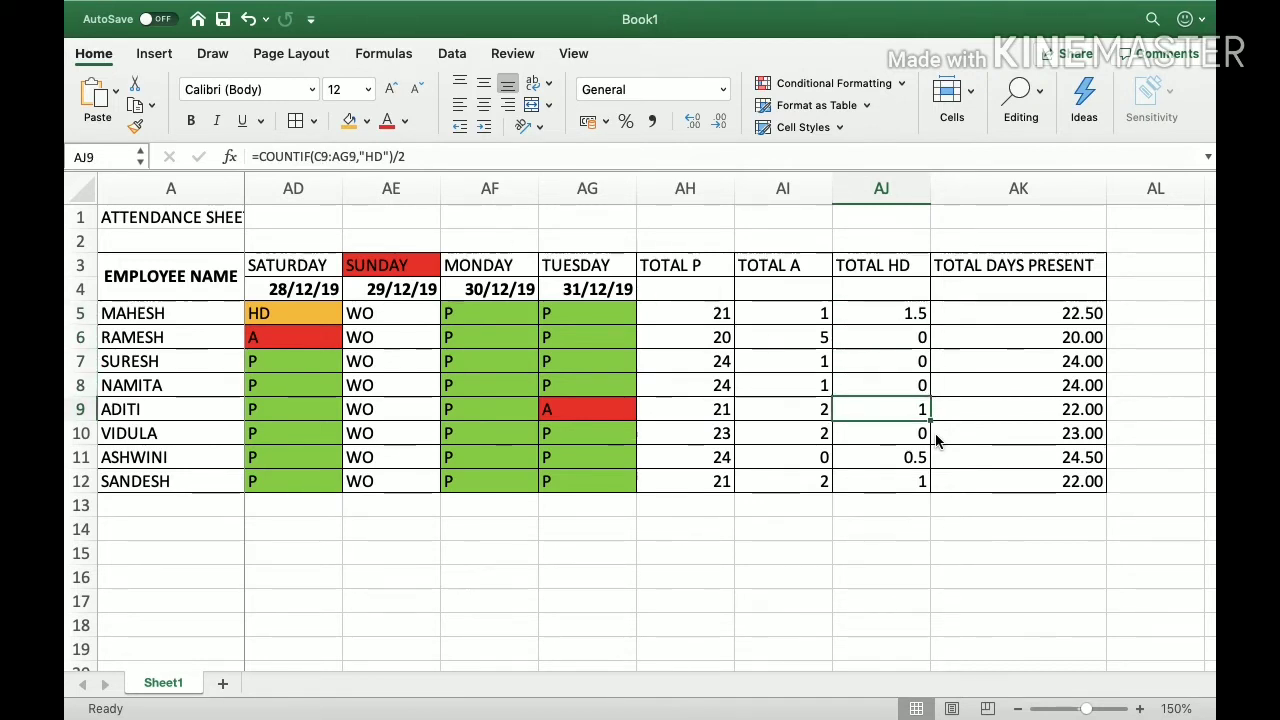
Review the TOTAL DAYS PRESENT formula in AK5 and the totals for all employees in AK5:AK12
key(Right)
key(Right)
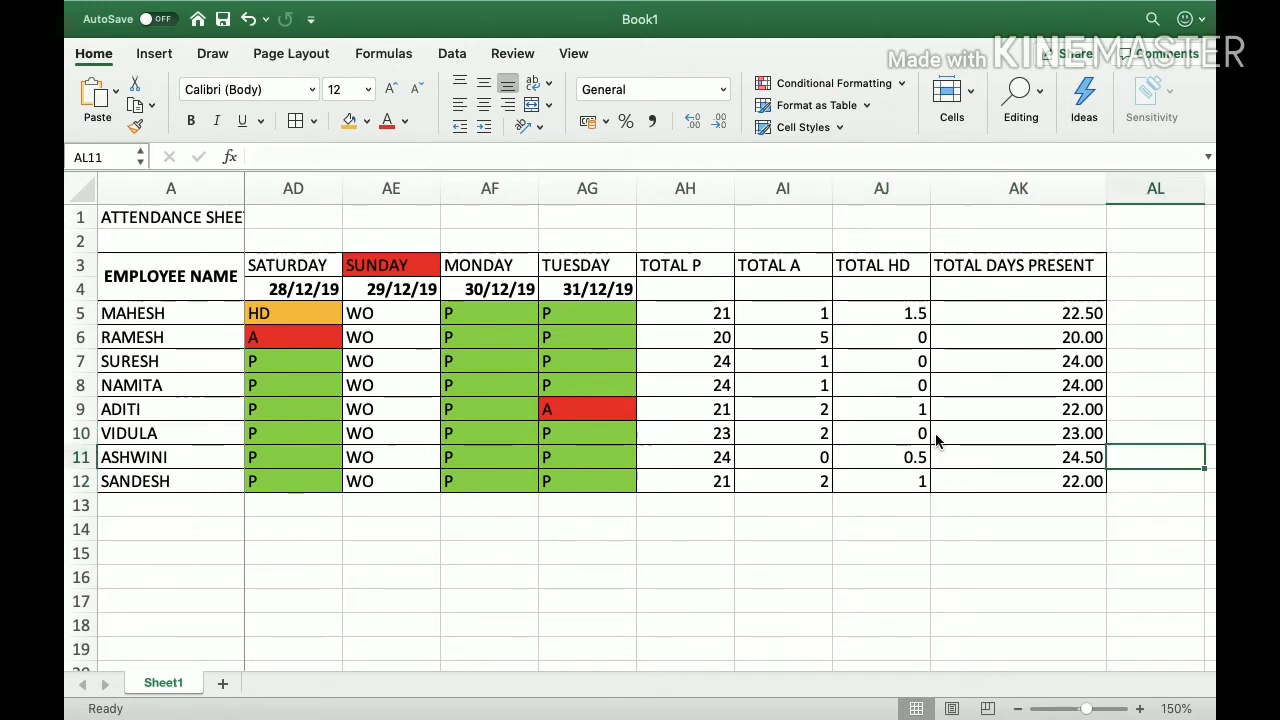
scroll(937, 441, right, 2)
key(Left)
key(Up)
key(Up)
key(Up)
key(Up)
key(Up)
key(Up)
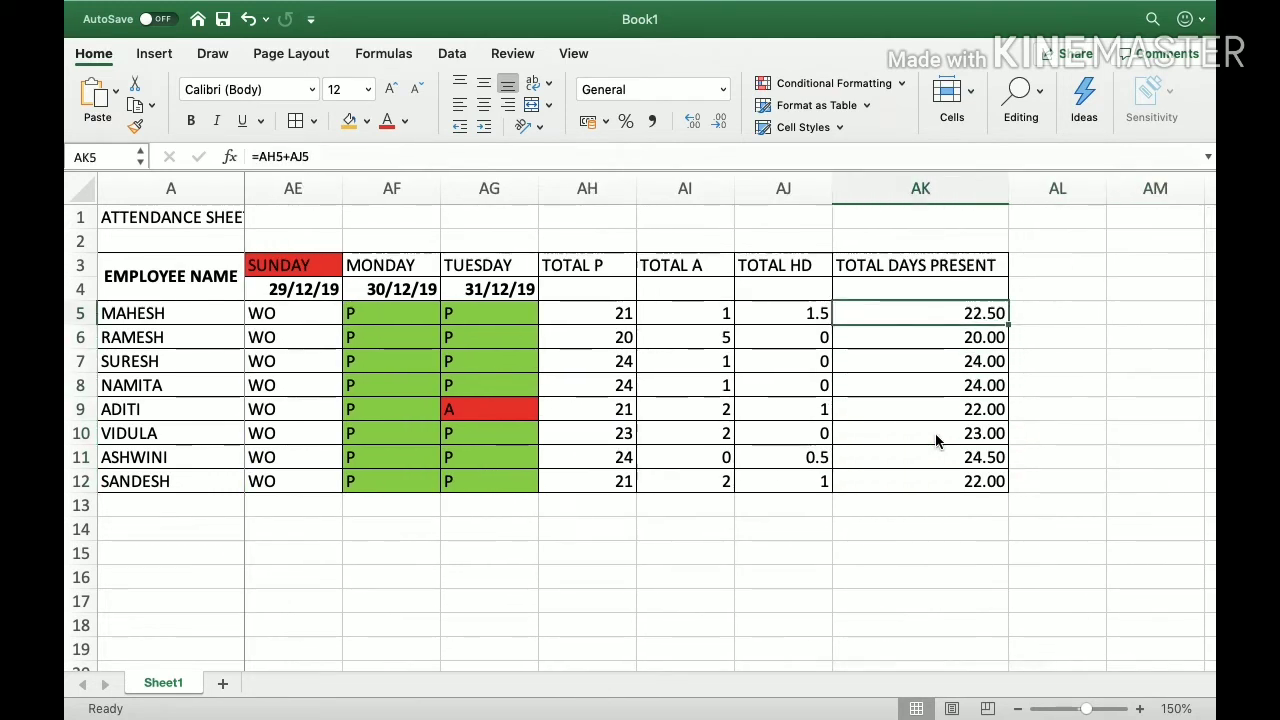
key(ctrl+shift+Down)
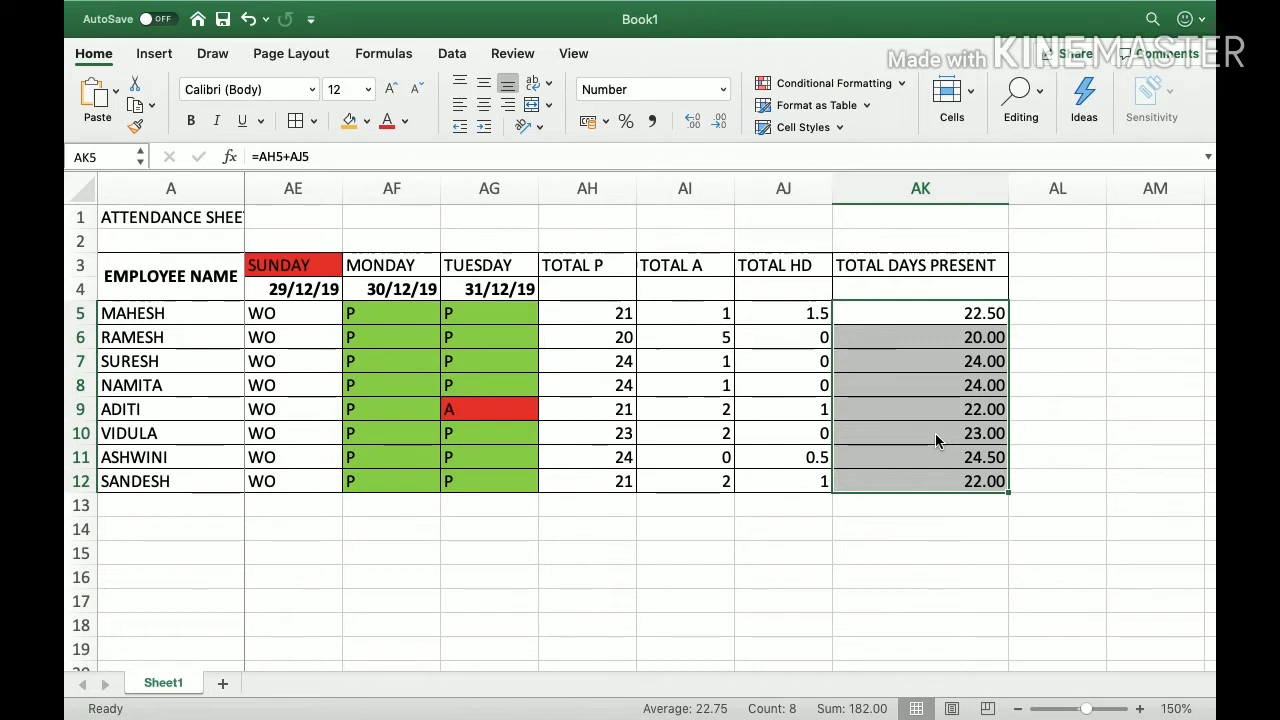
Enter the label PER DAY SALARY in AM1 and fit column AM's width to the text
key(Right)
key(Right)
key(Right)
key(Right)
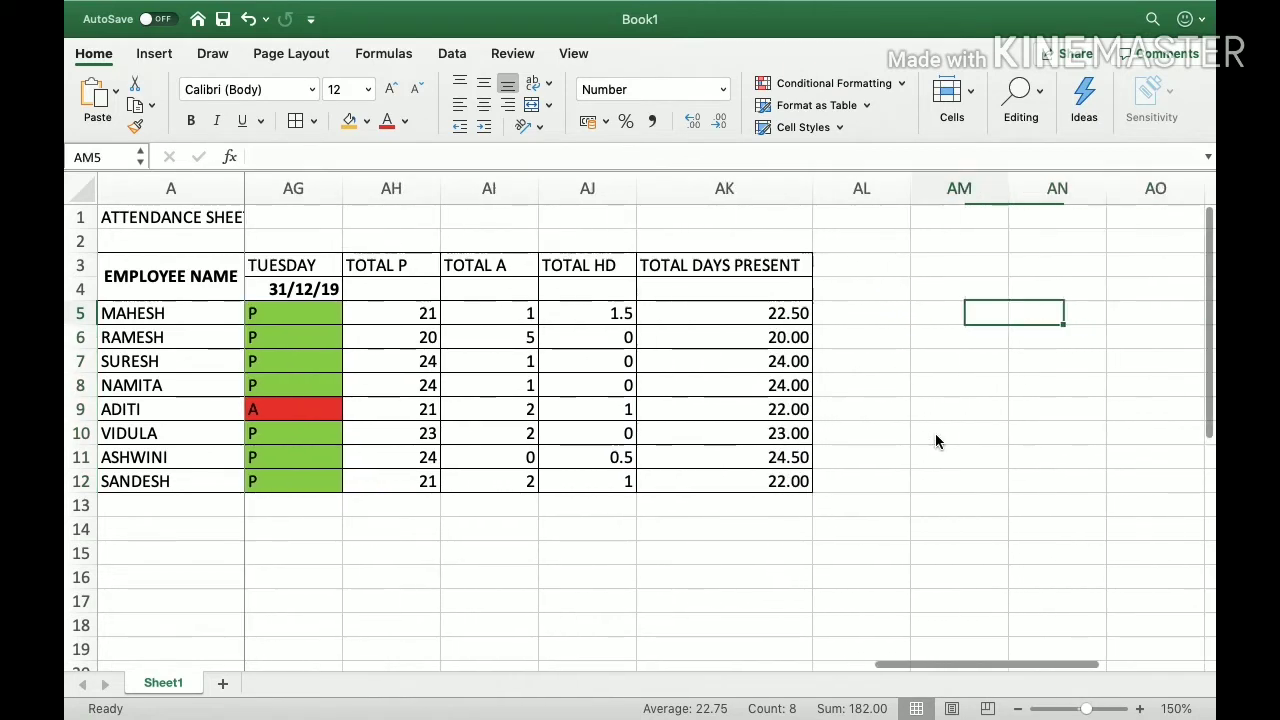
key(Right)
key(Left)
key(Left)
key(Left)
key(Up)
key(Up)
key(Up)
key(Up)
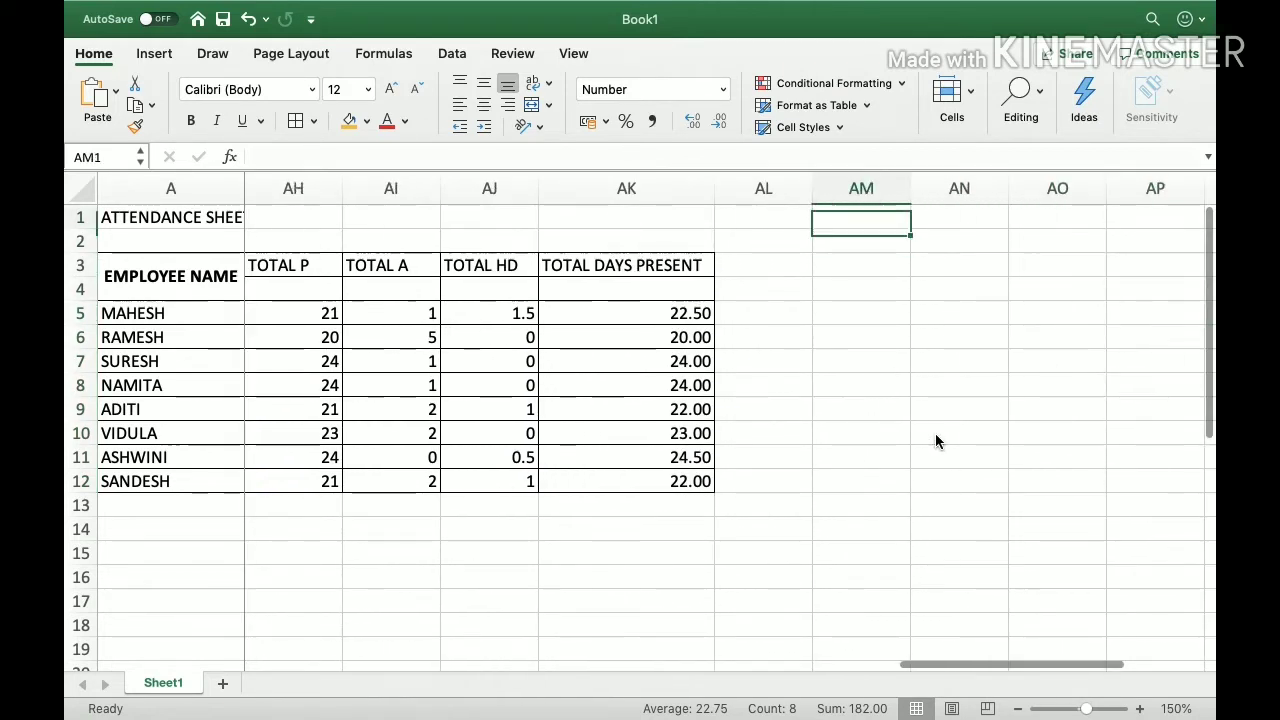
key(Right)
key(Left)
text(P)
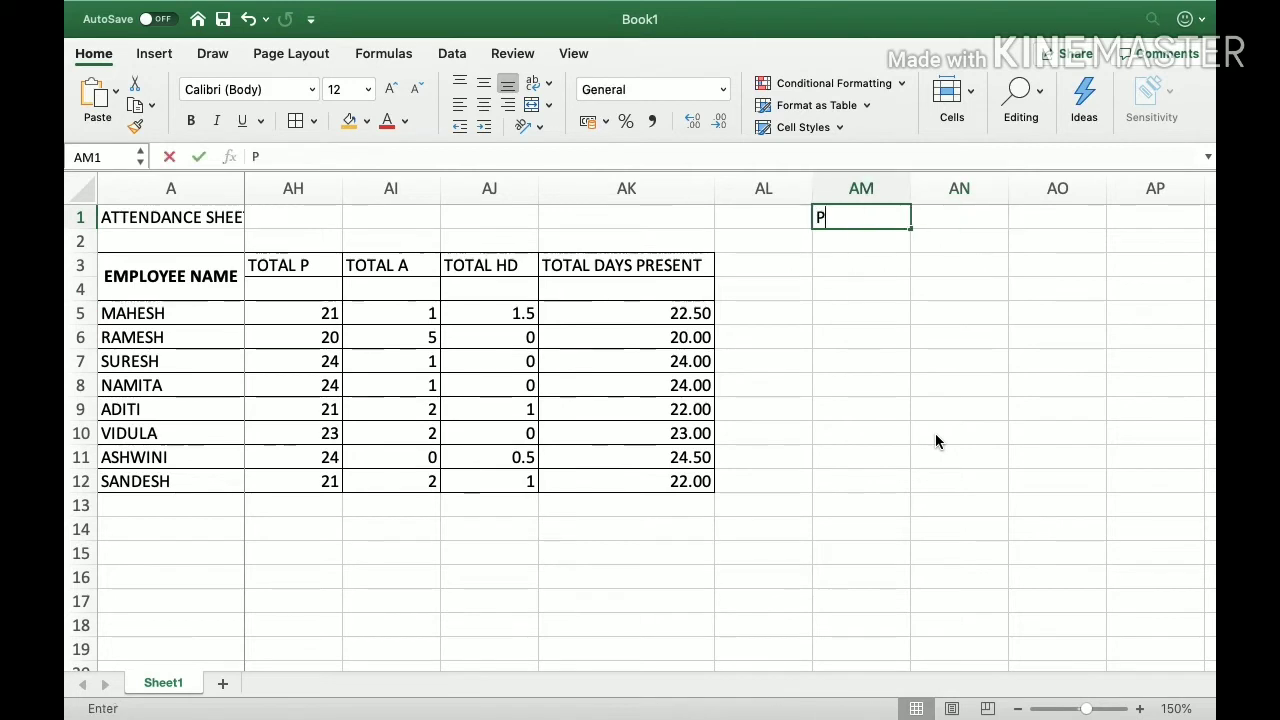
text(ER DAY SALA)
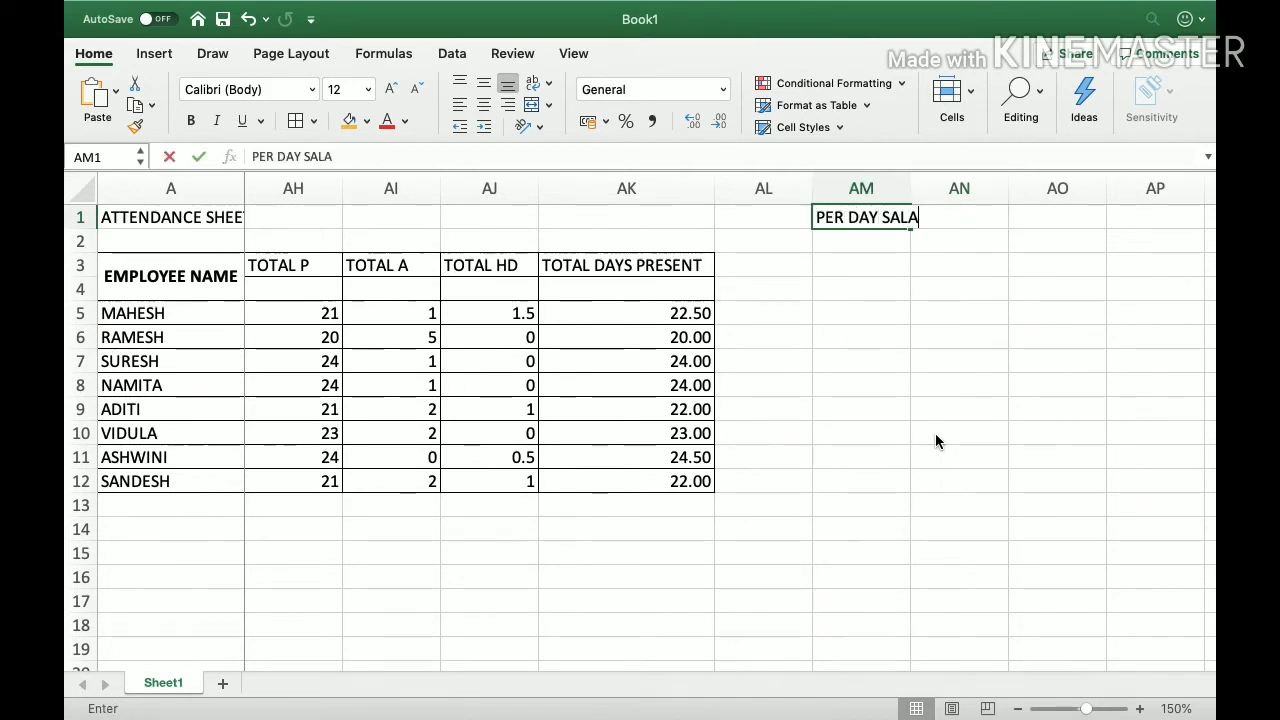
text(RY)
key(Return)
drag(915, 184, 915, 184)
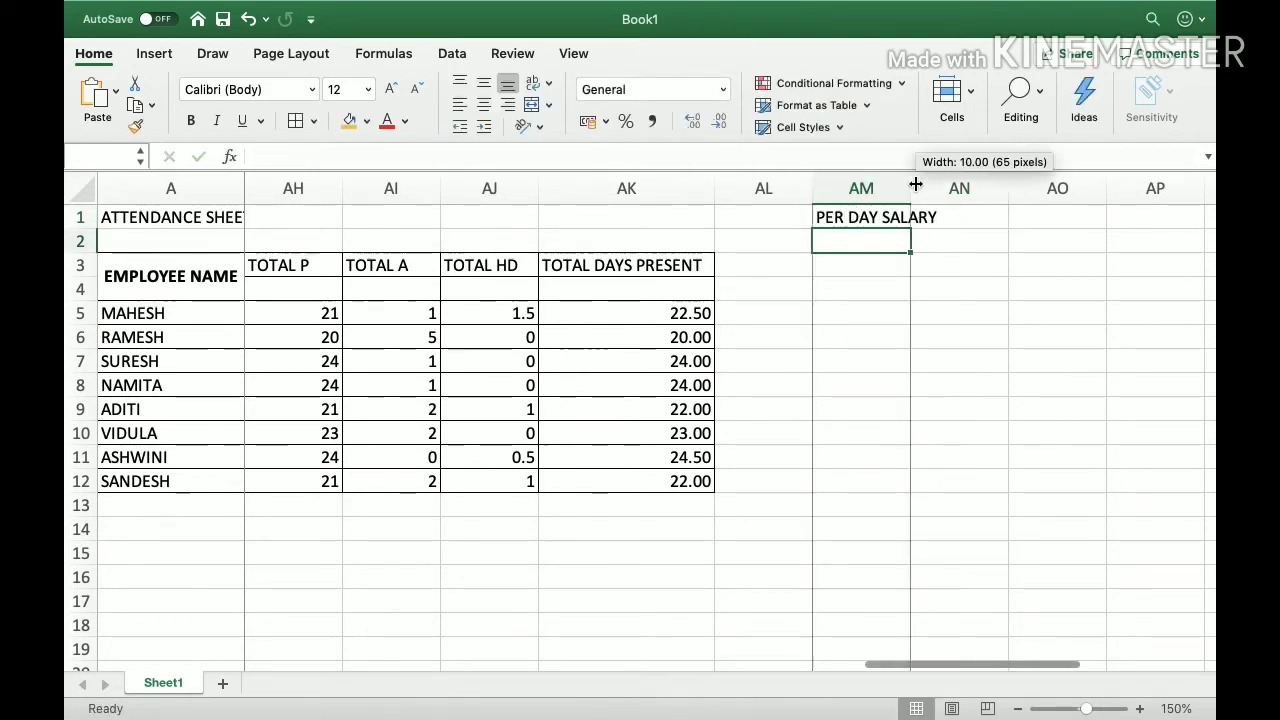
double_click(915, 184)
Enter 1000 in AN1 as the per day salary
key(Right)
key(Up)
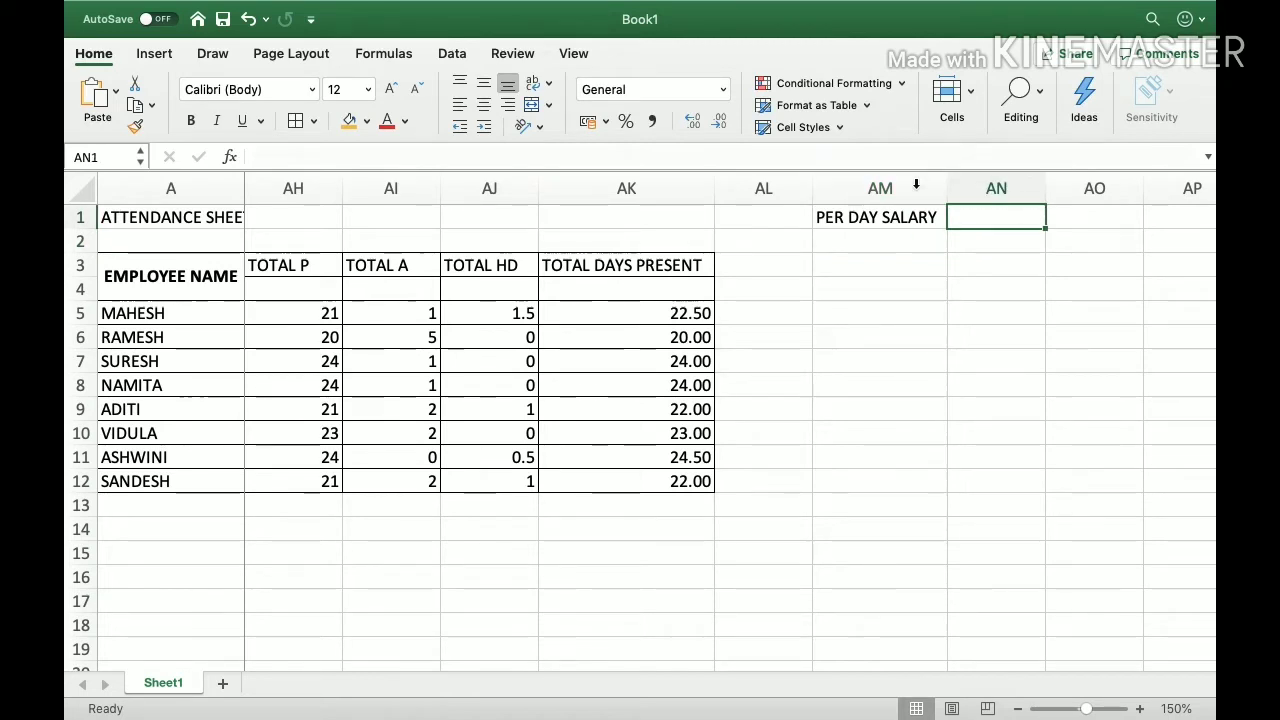
text(1000)
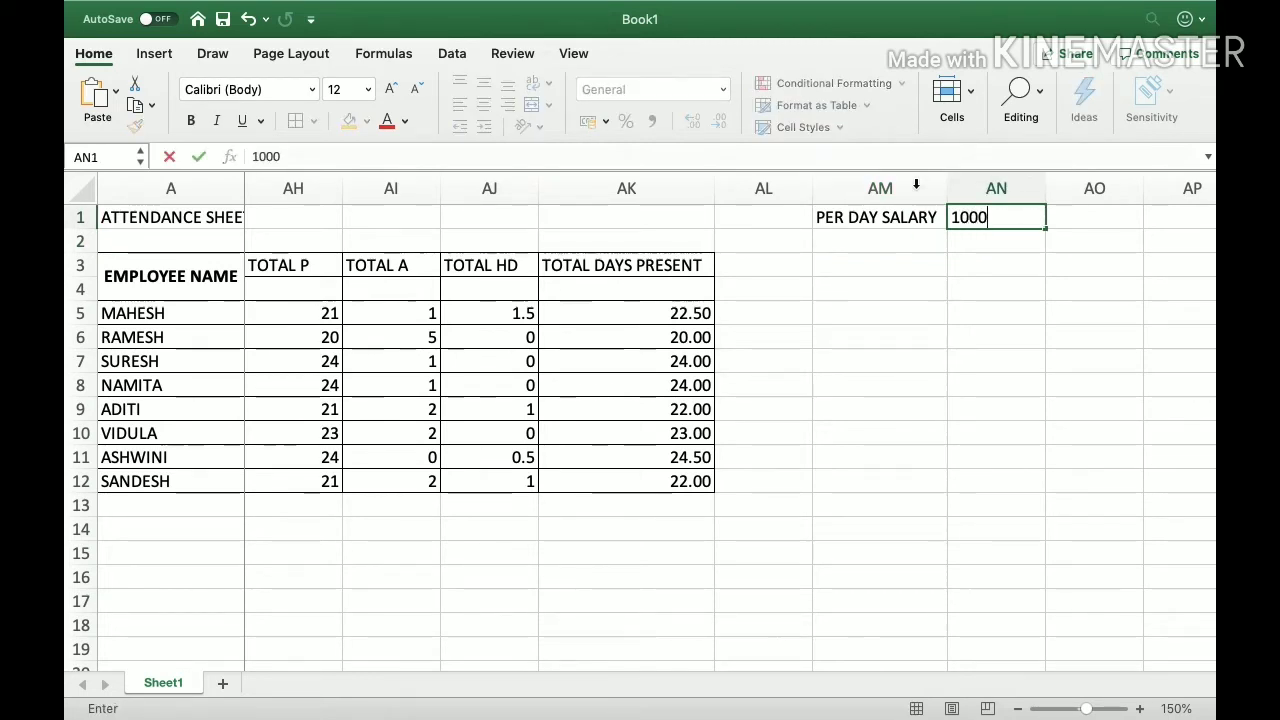
key(BackSpace)
text(0)
key(Return)
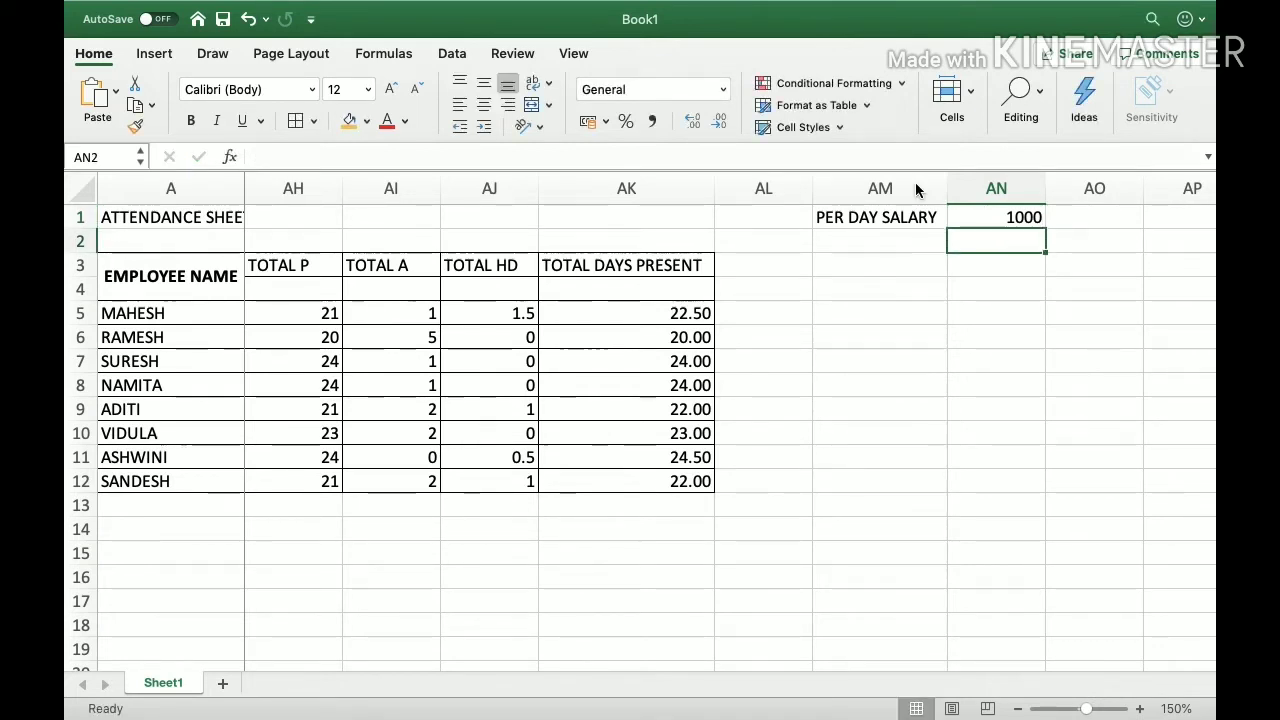
Enter the label PER MONTH in AM2 below the per day salary label
key(Left)
text(PER MON)
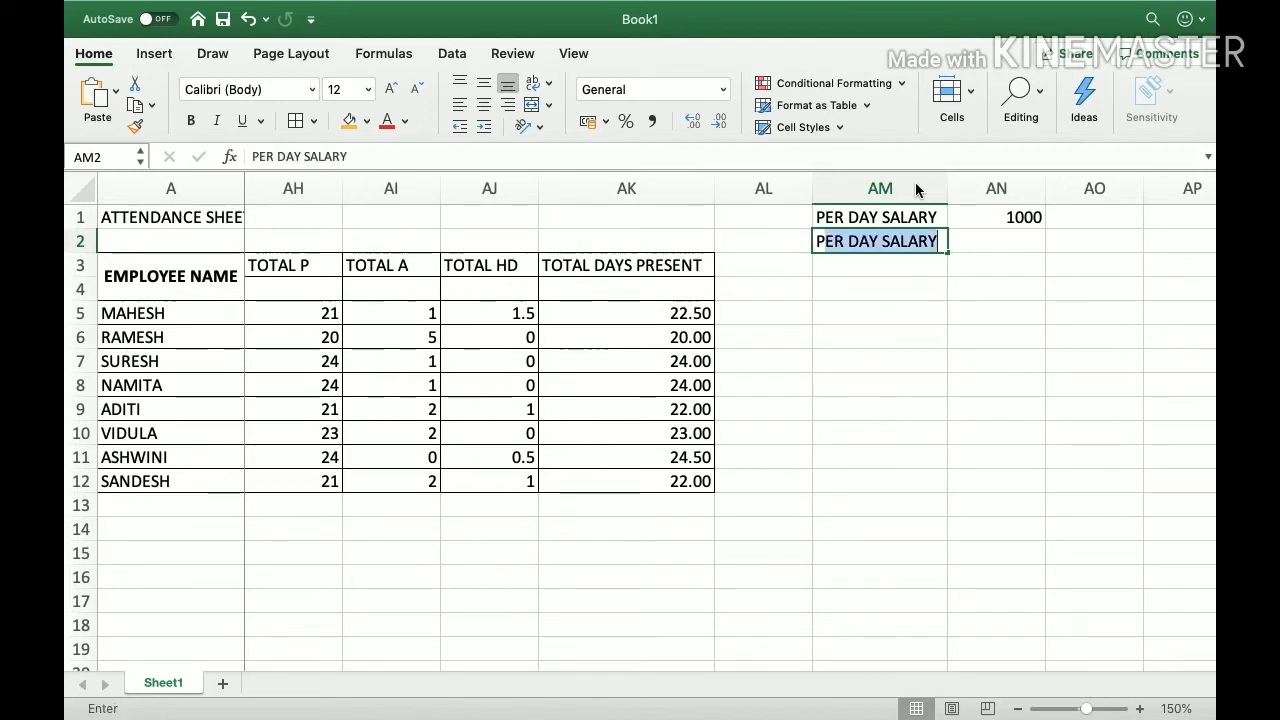
text(TH)
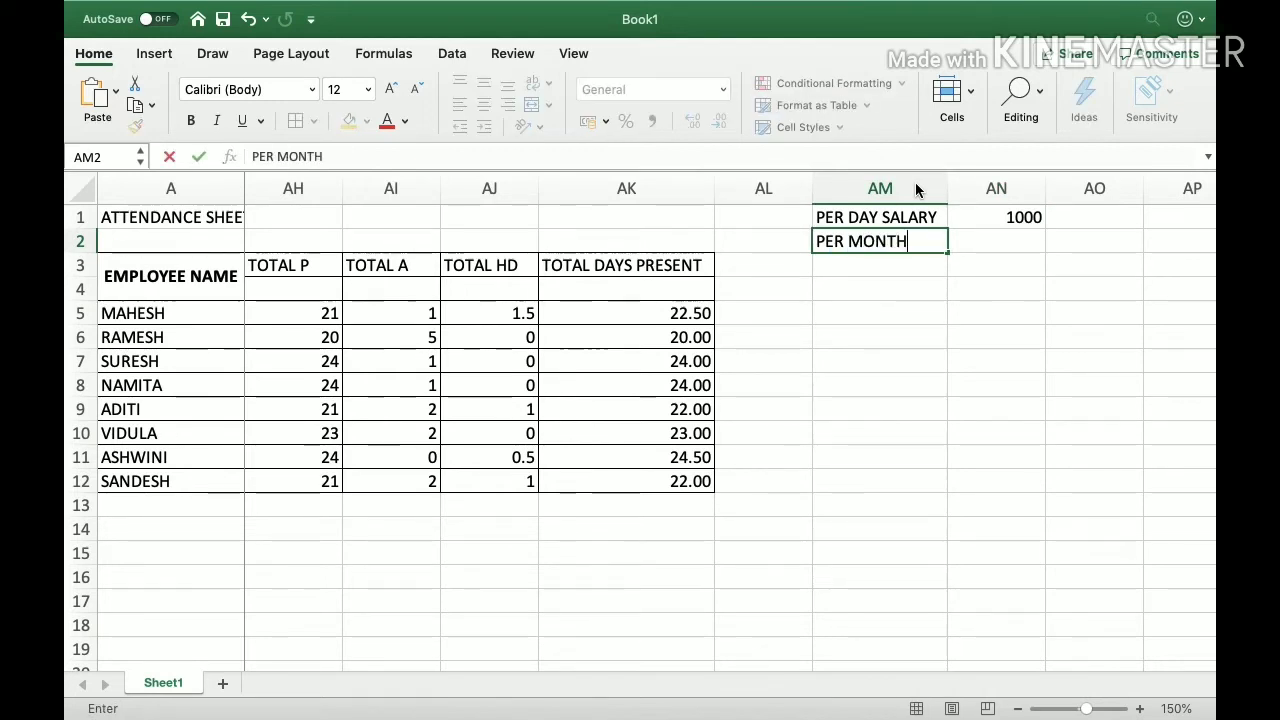
key(Return)
Calculate the monthly salary in AN2 with the formula =AN1*30
key(Up)
key(Right)
key(F2)
text(=)
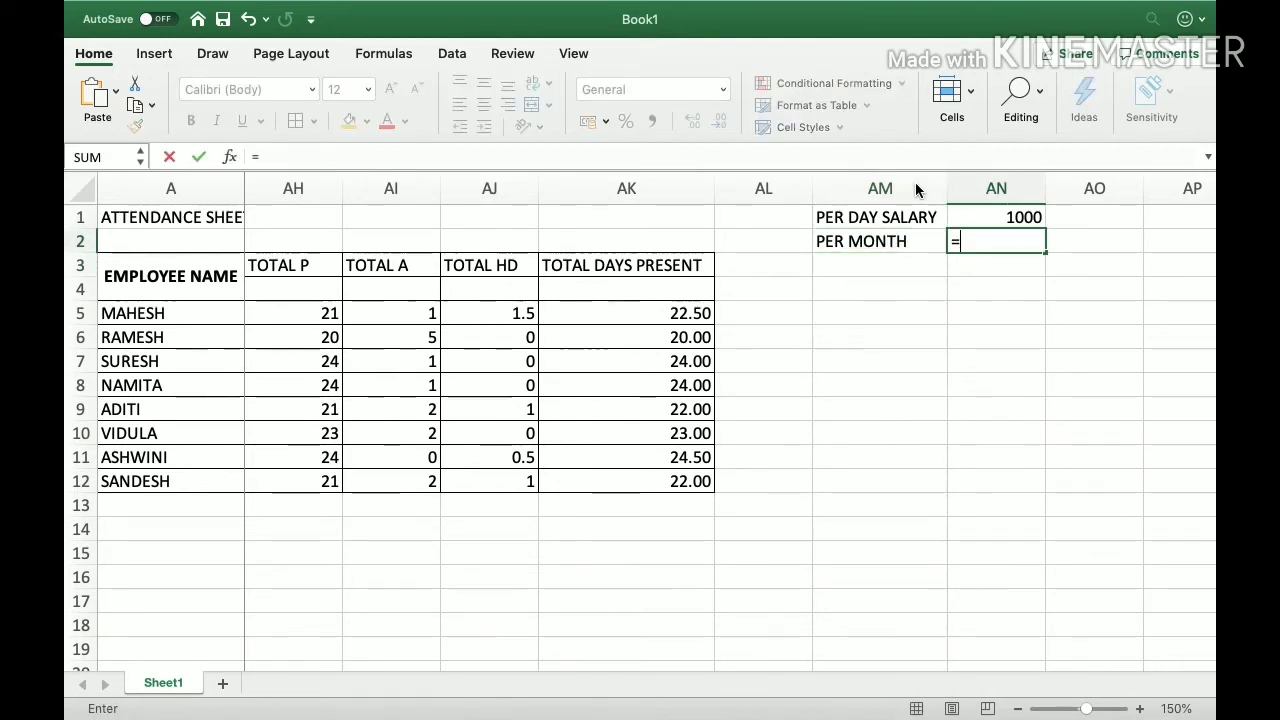
key(Up)
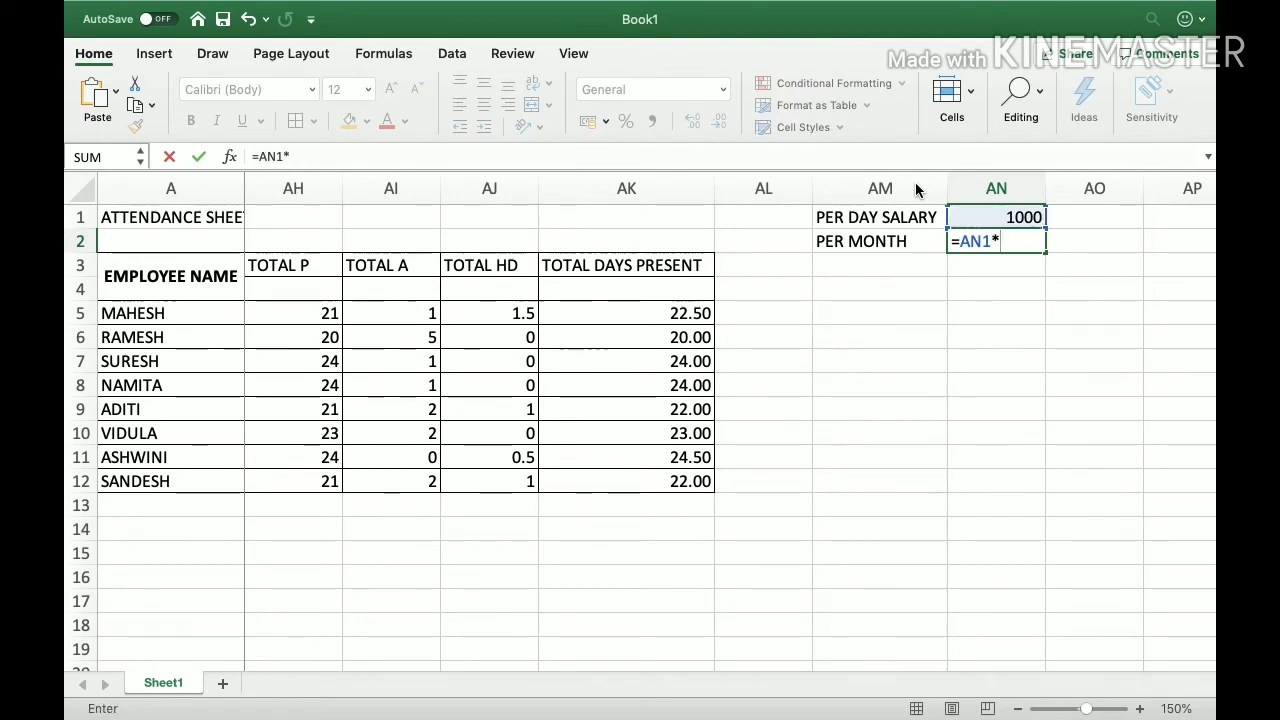
text(*30)
key(Return)
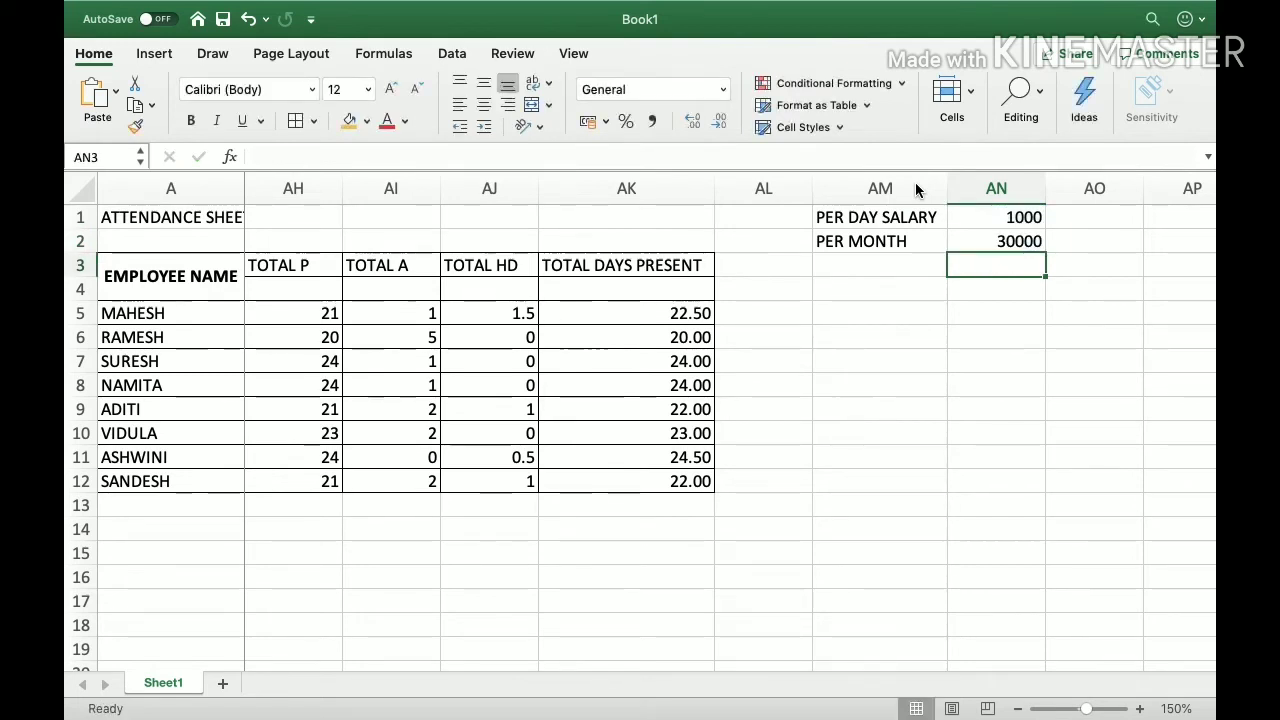
key(Left)
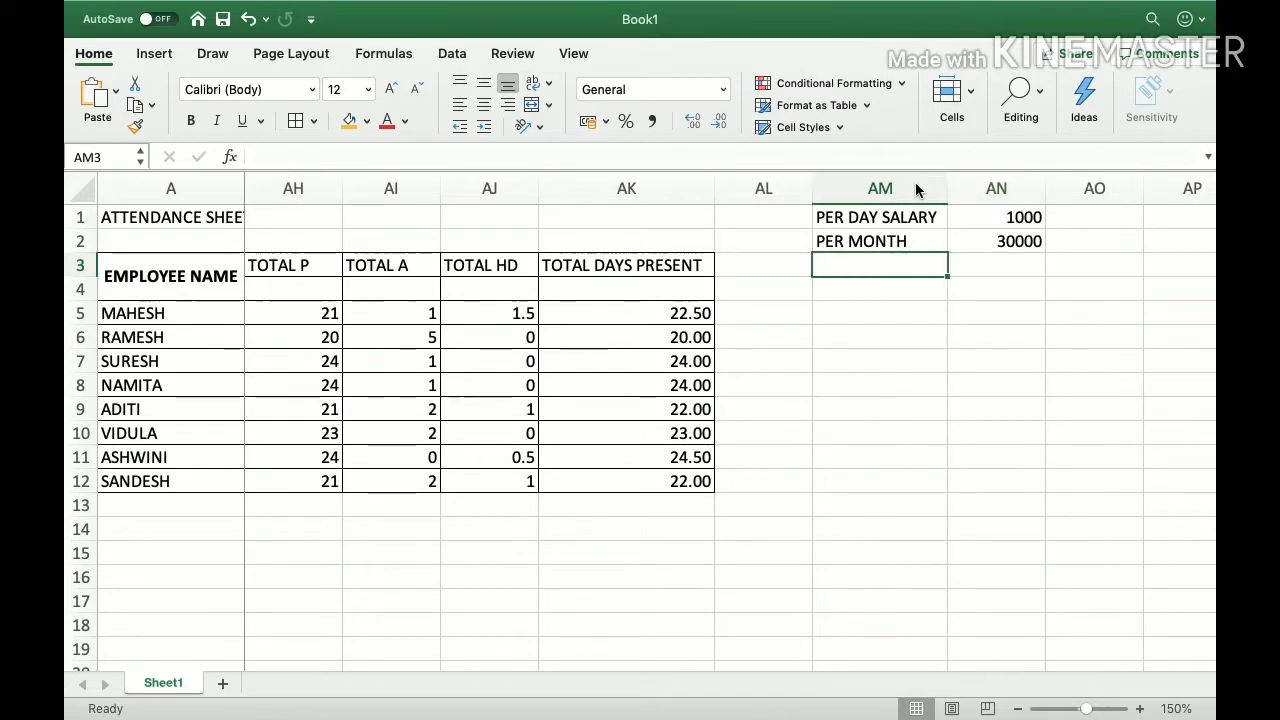
key(Right)
key(Down)
key(Down)
key(Left)
key(Up)
key(Up)
key(Up)
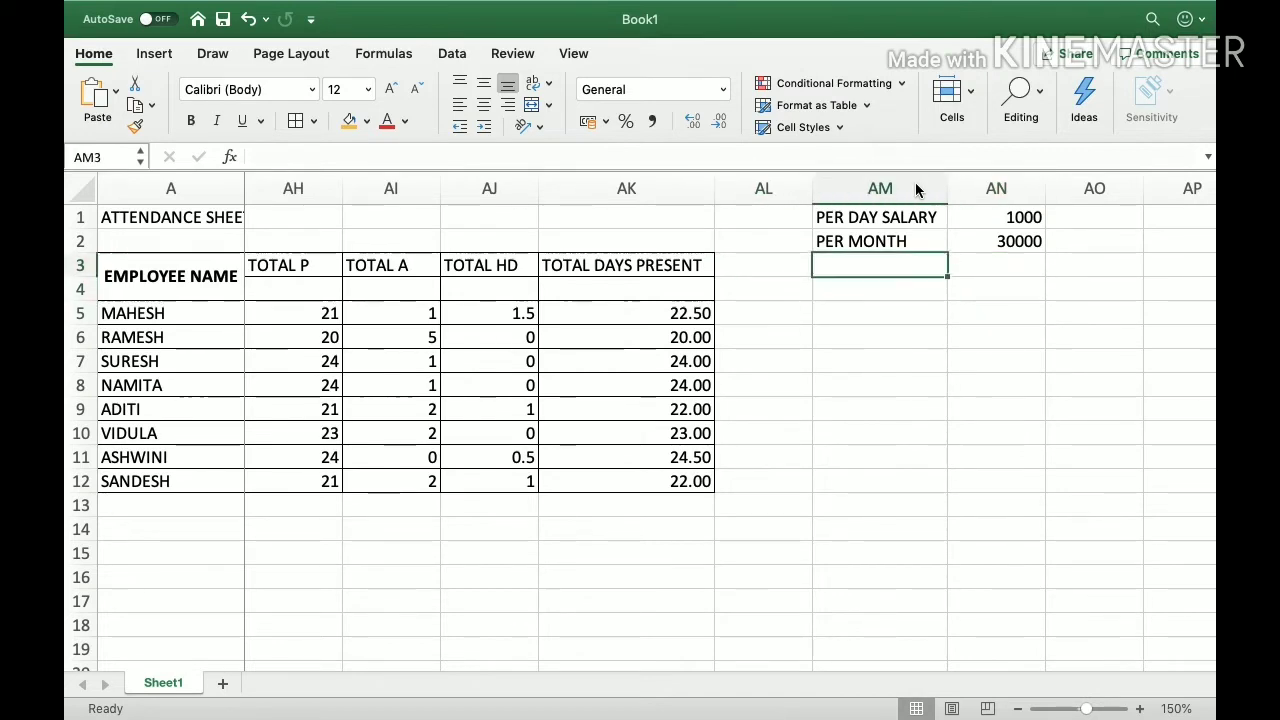
key(Right)
Add the column heading SALARY in AL3, next to TOTAL DAYS PRESENT
key(Left)
key(Left)
key(Left)
key(Down)
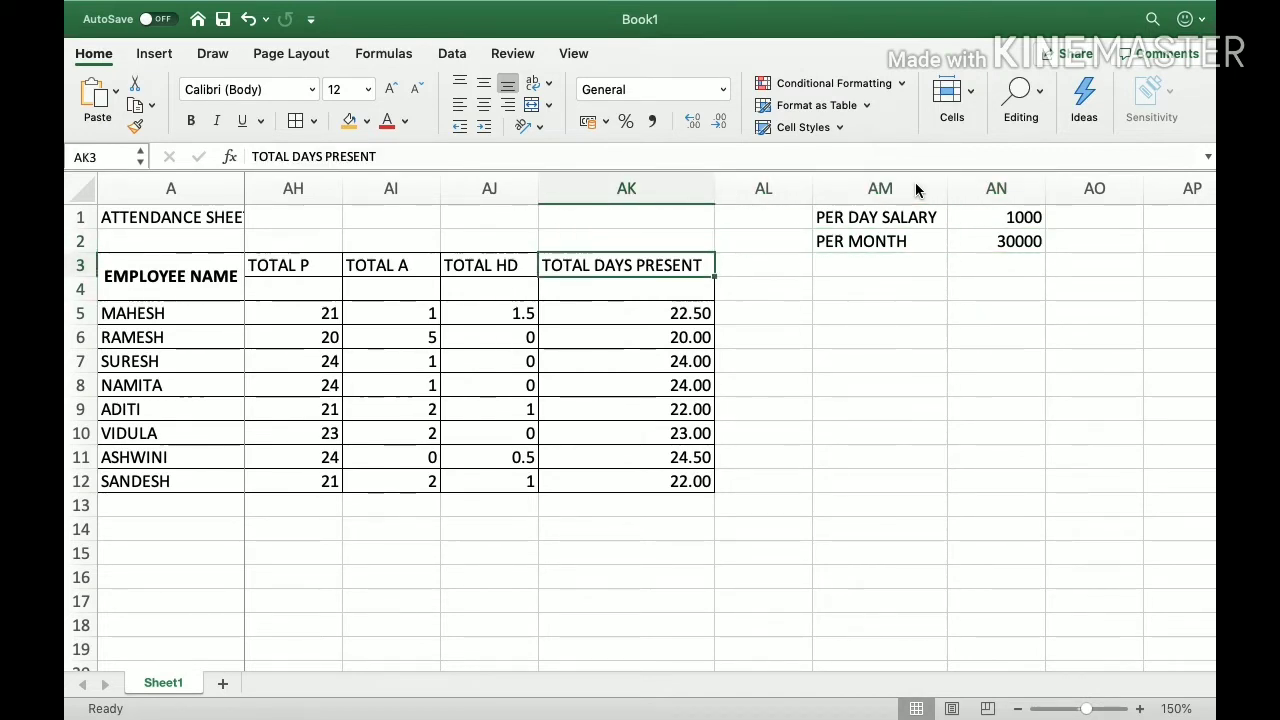
key(Right)
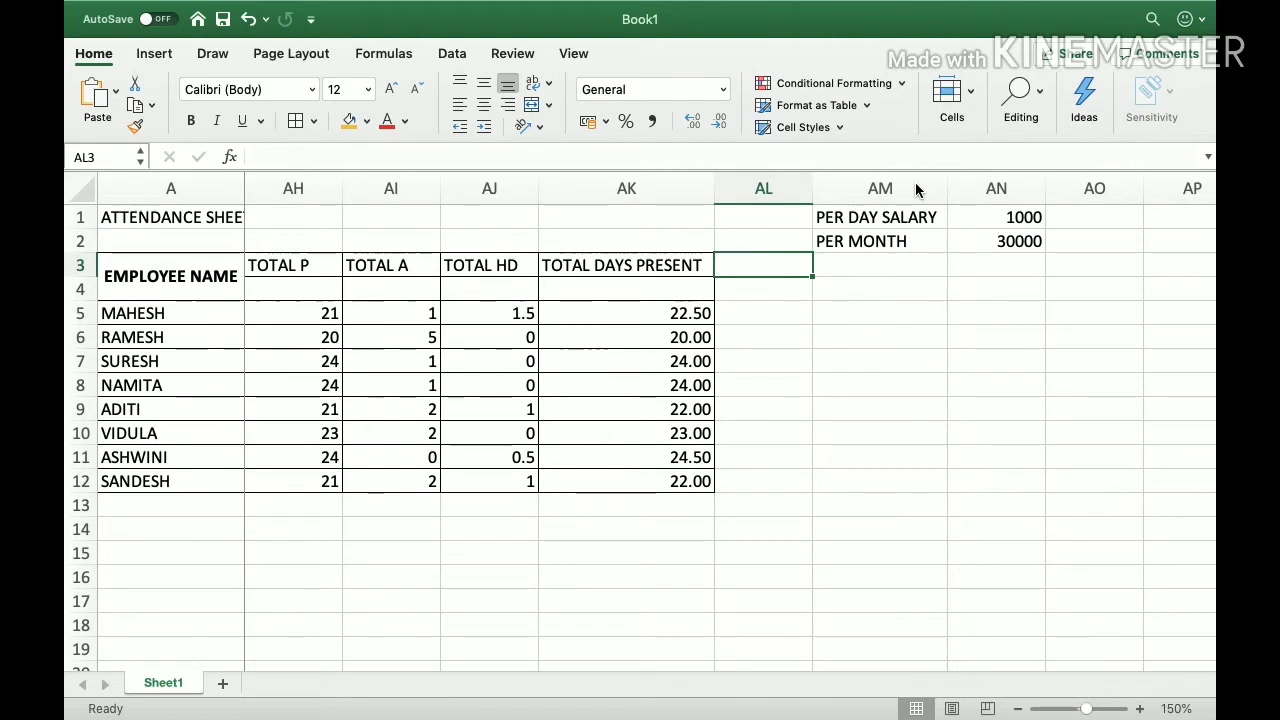
text(S)
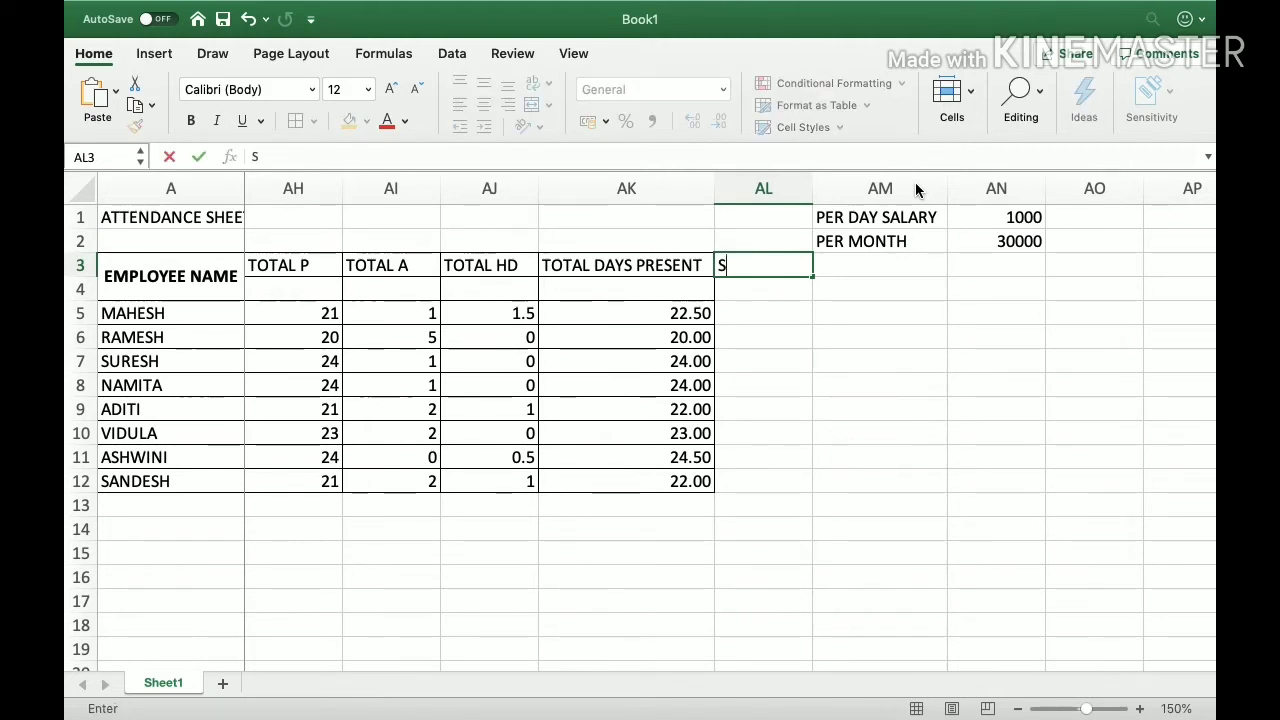
text(ALARY)
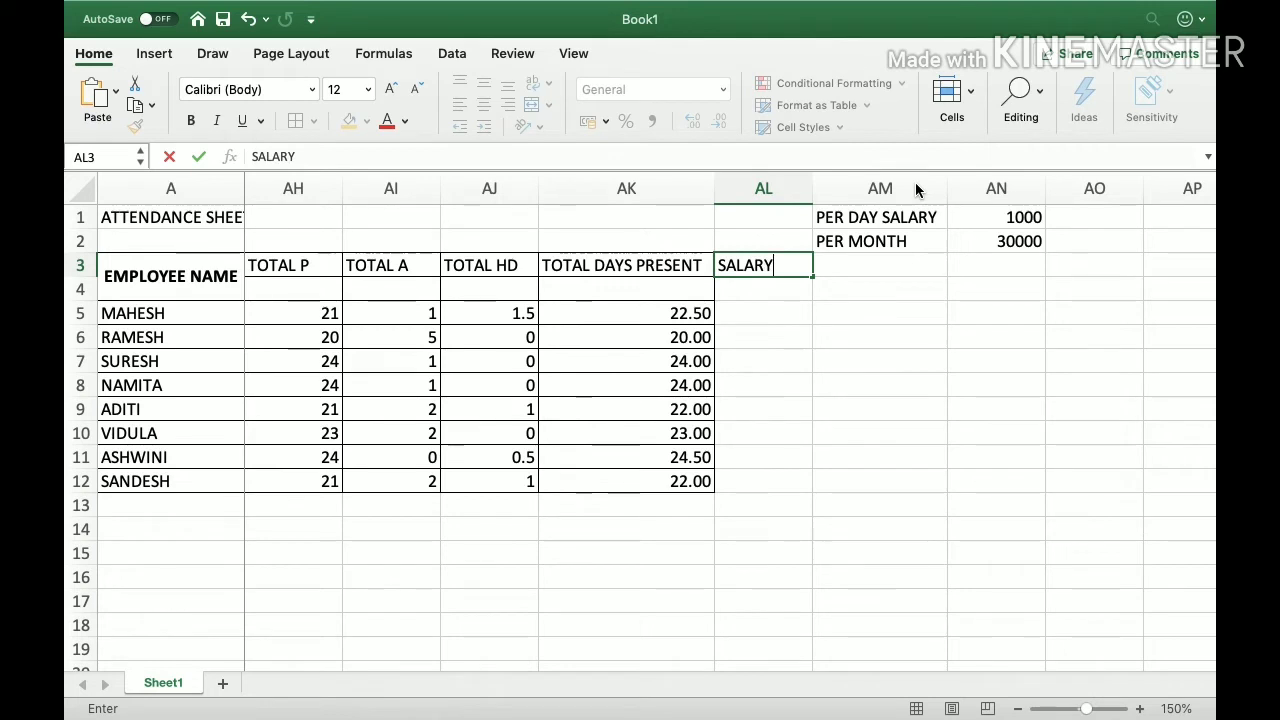
key(Return)
Review the days present in AK5:AK12 and the per day and per month salary figures in AN1:AN2
key(Down)
key(Left)
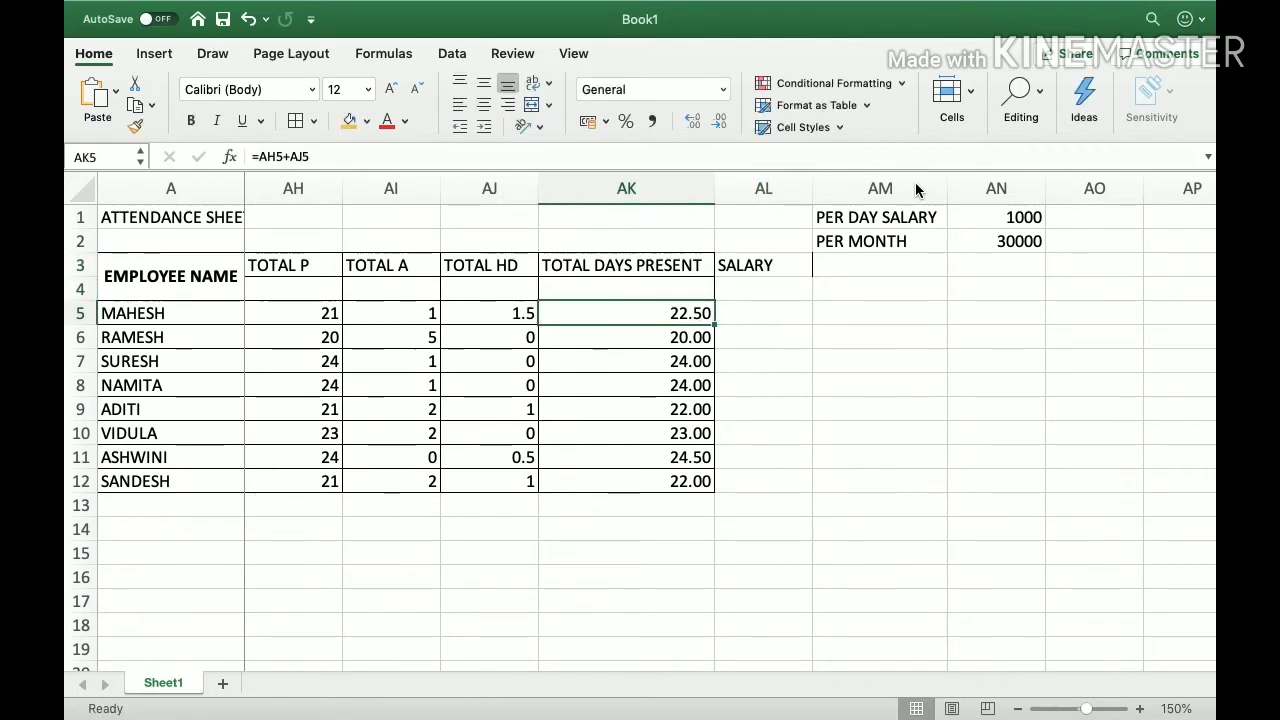
key(super+shift+Down)
key(Right)
key(Right)
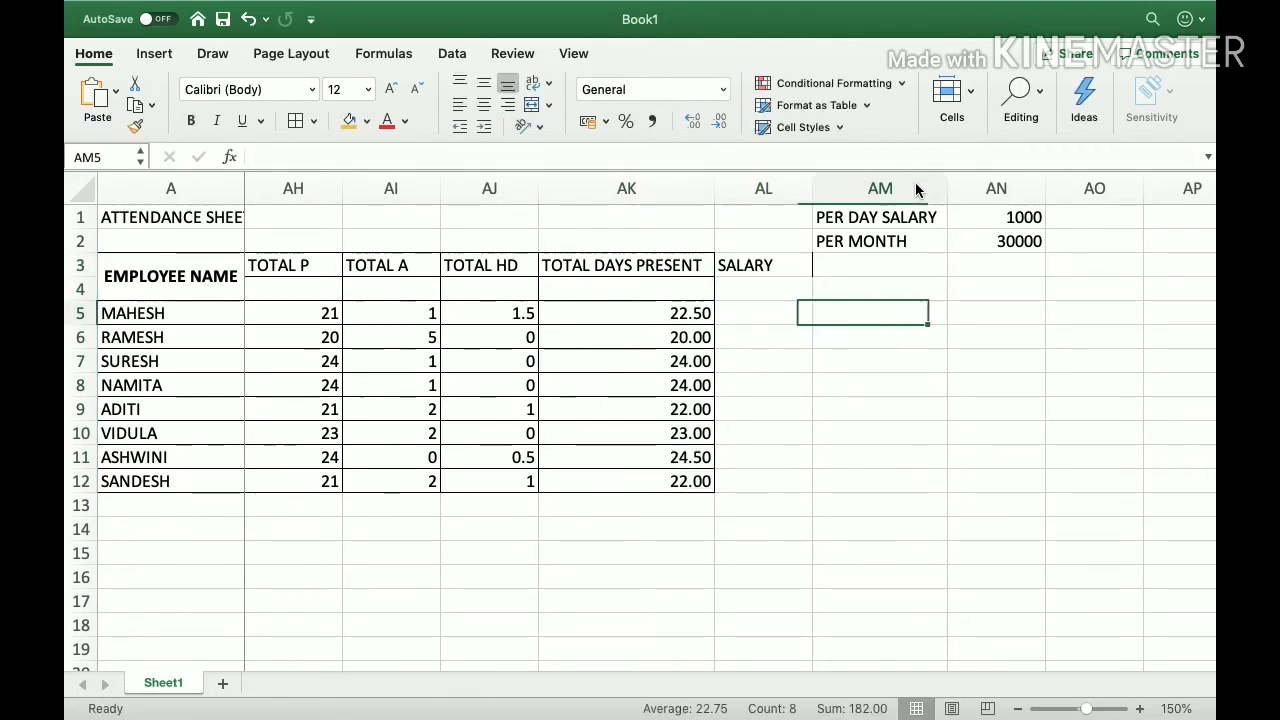
key(Right)
key(Up)
key(Up)
key(Up)
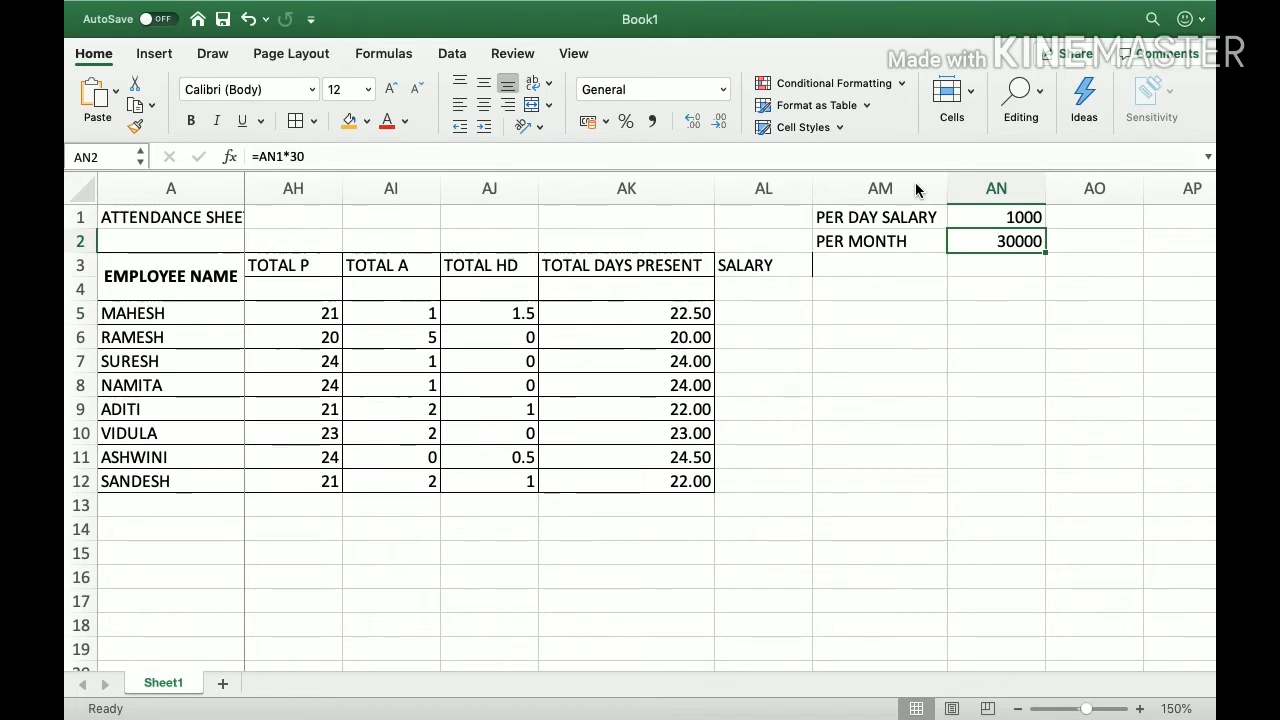
key(Down)
key(Down)
key(Down)
key(Left)
key(Left)
key(Left)
key(Right)
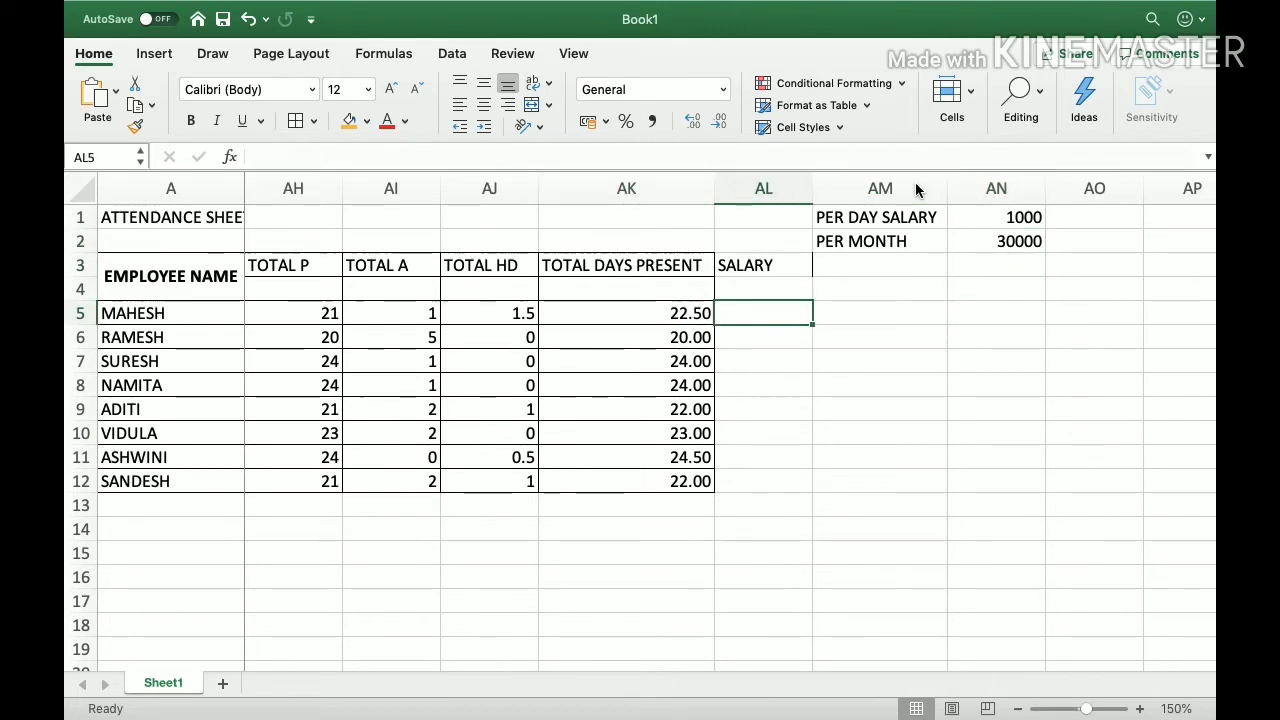
key(Right)
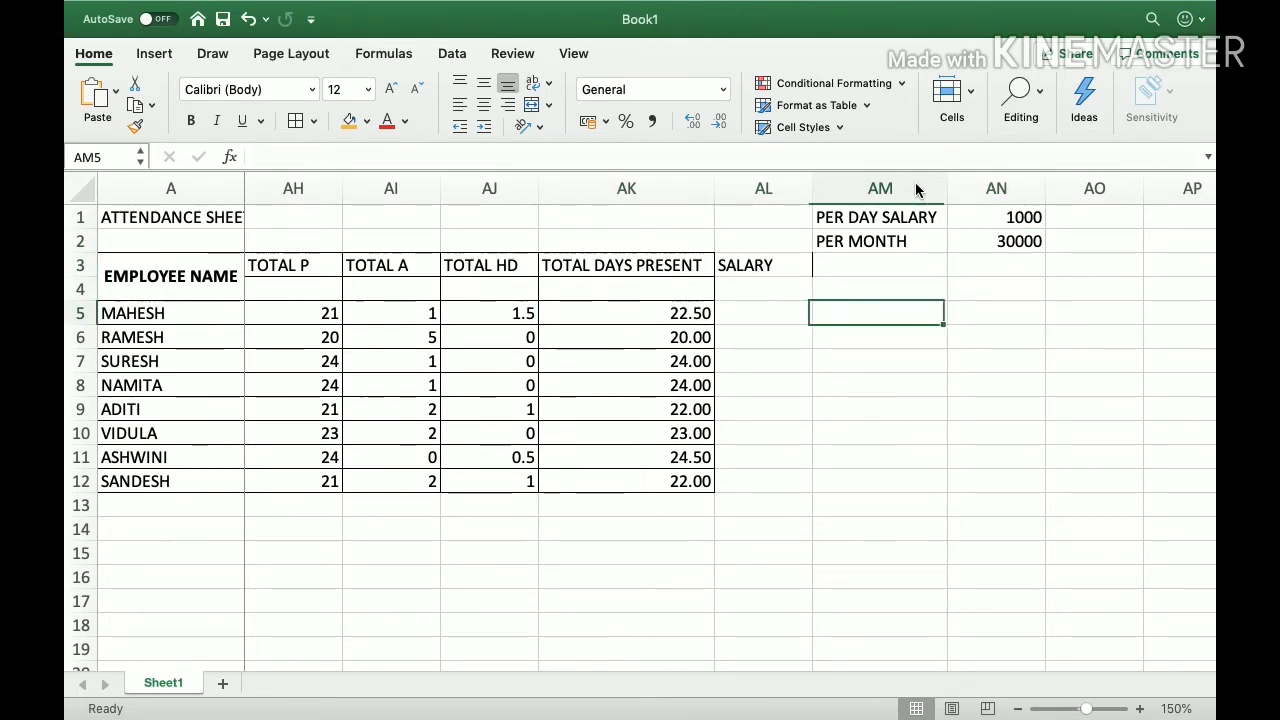
key(Left)
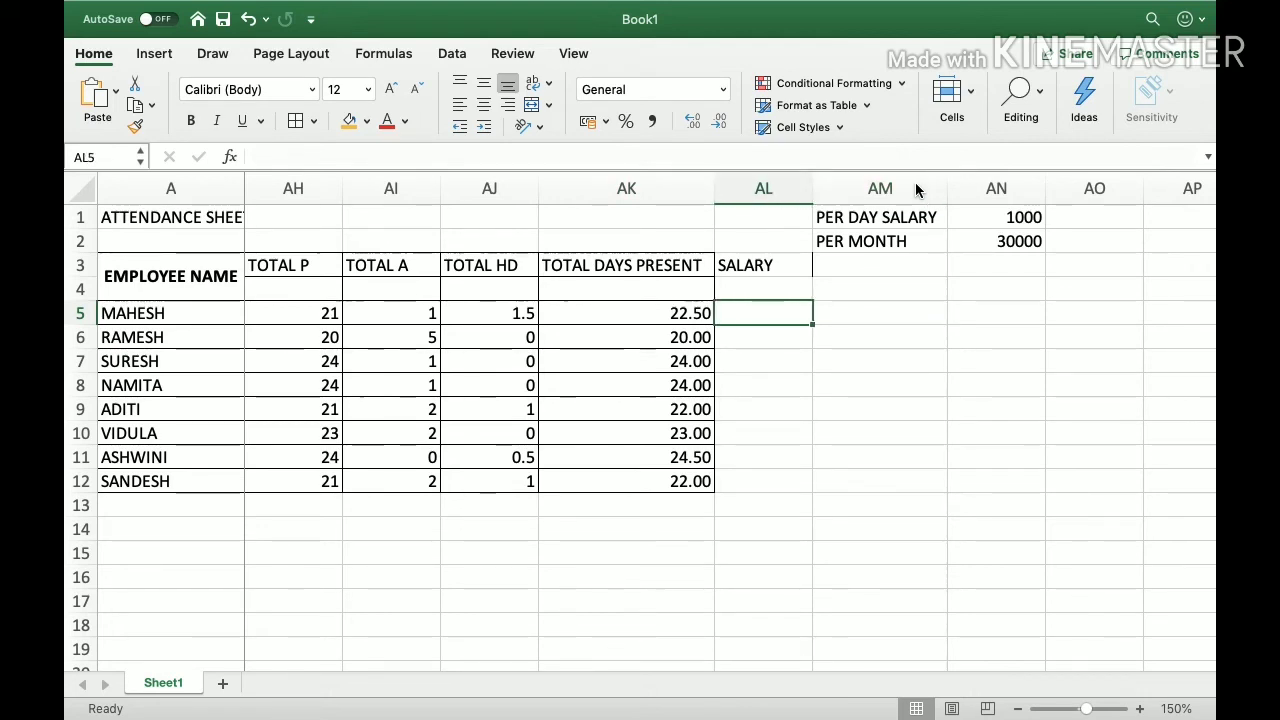
Calculate the first employee's salary in AL5 with the formula =AN1*AK5
text(=)
key(Right)
key(Right)
key(Right)
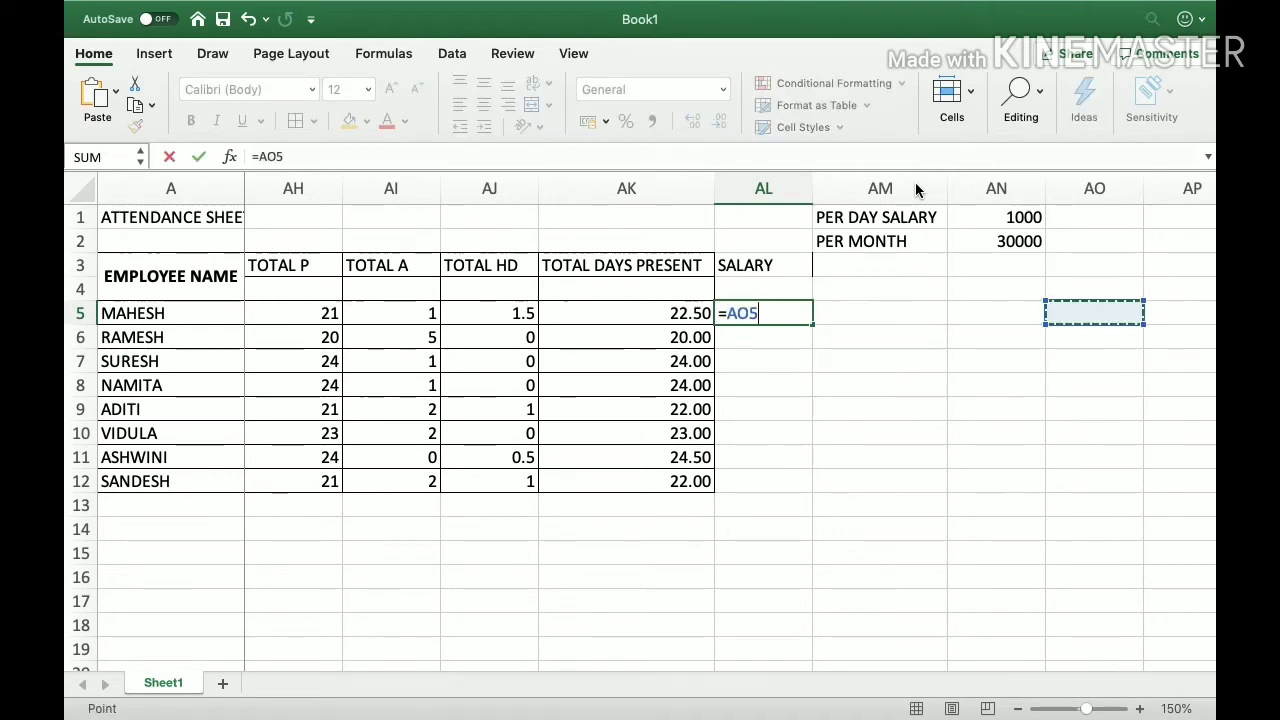
key(Left)
key(Up)
key(Up)
key(Up)
key(Up)
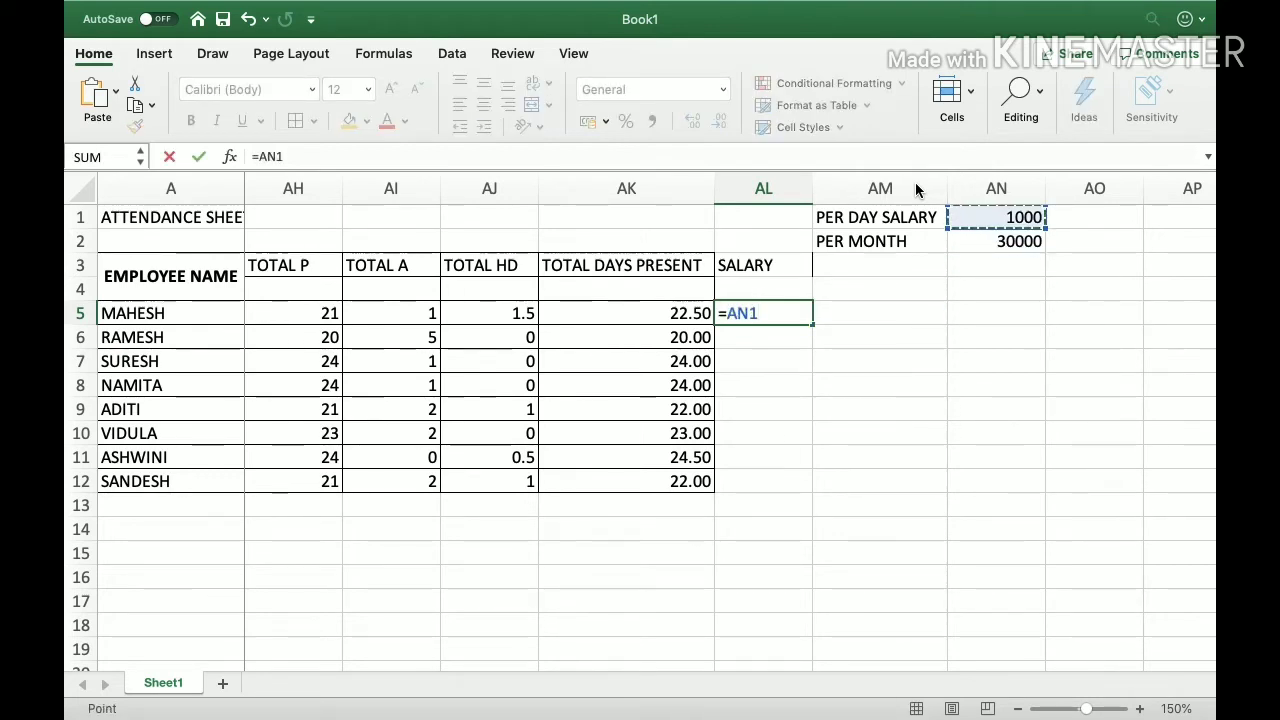
text(*)
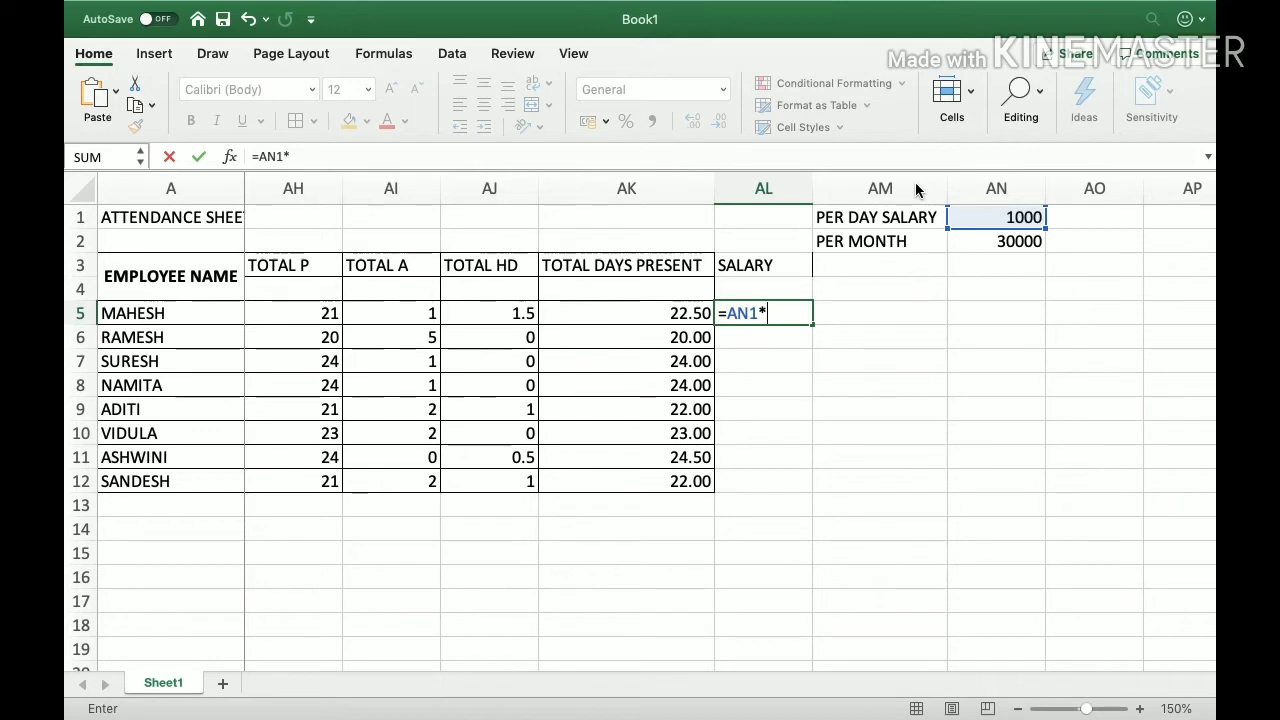
key(Left)
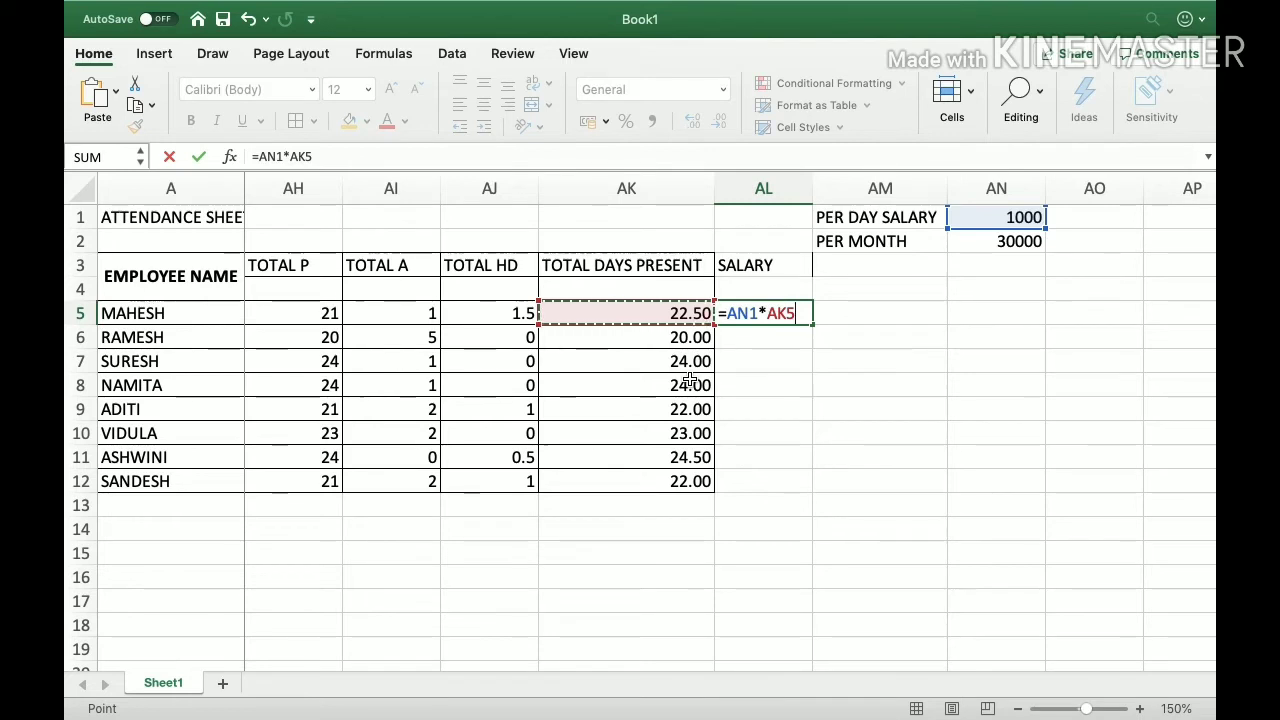
key(Return)
Copy the salary formula from AL5 into AL6 for the second employee
key(Up)
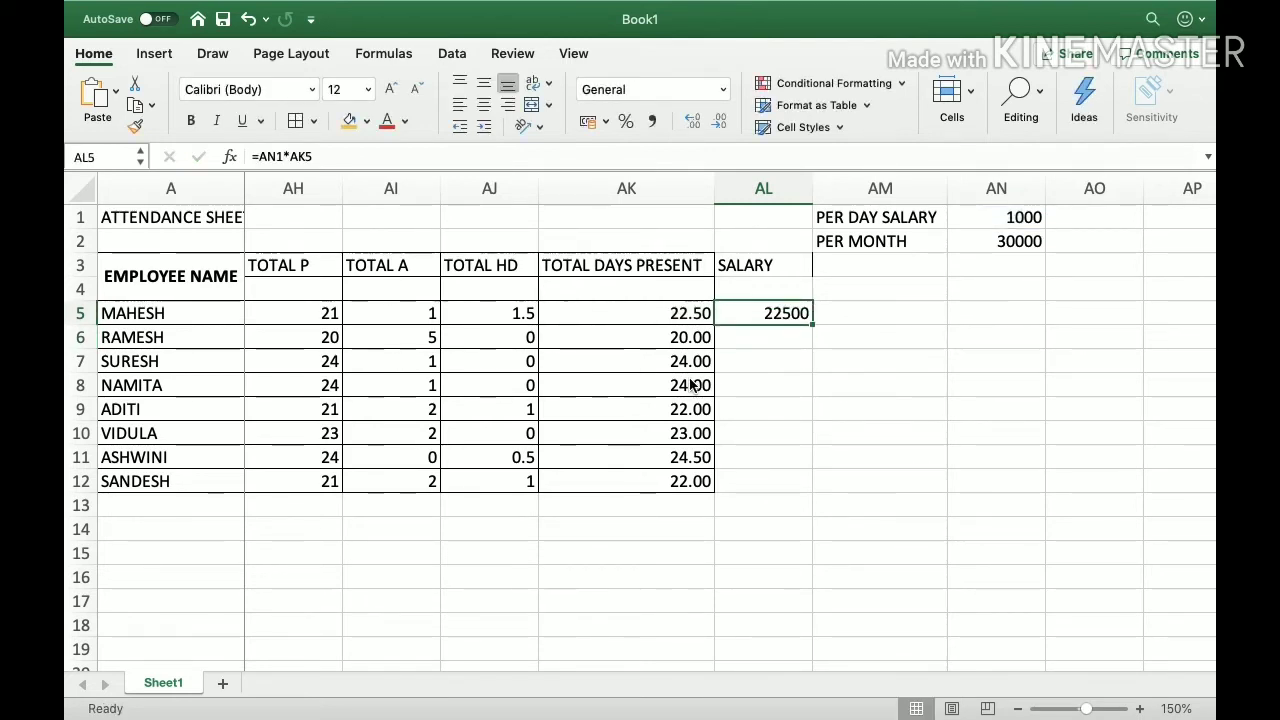
key(super+c)
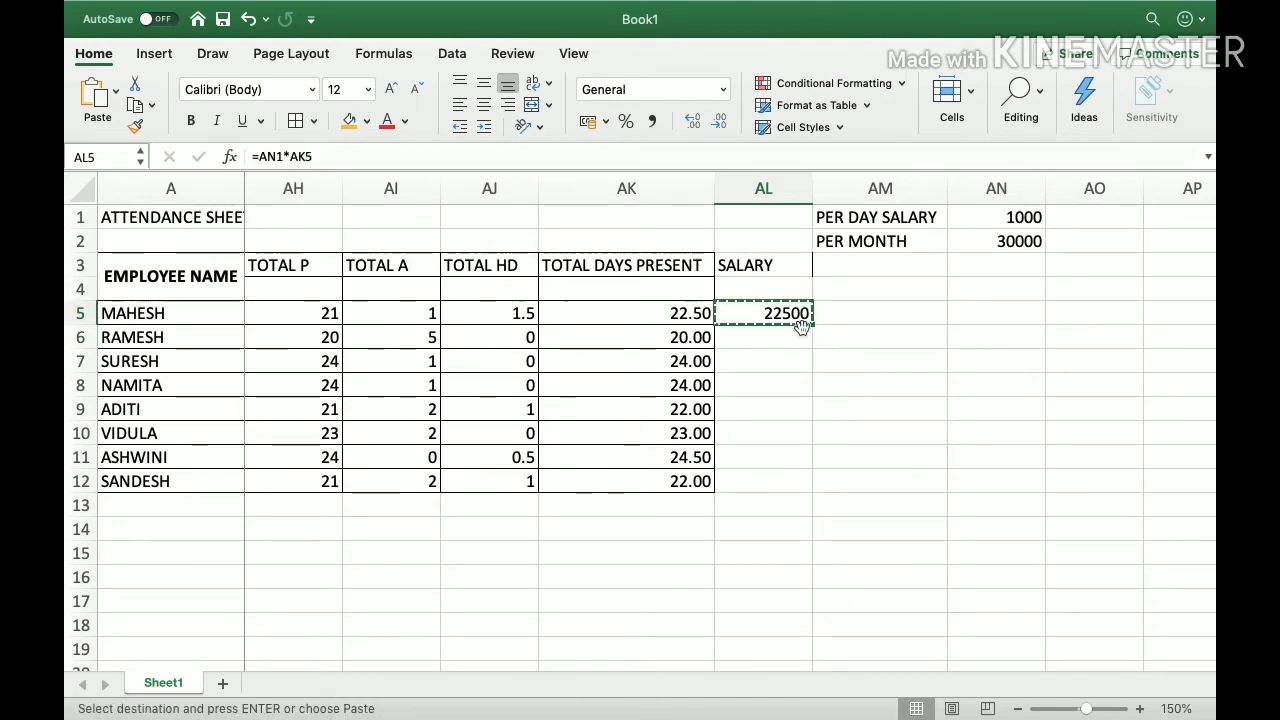
drag(801, 320, 801, 481)
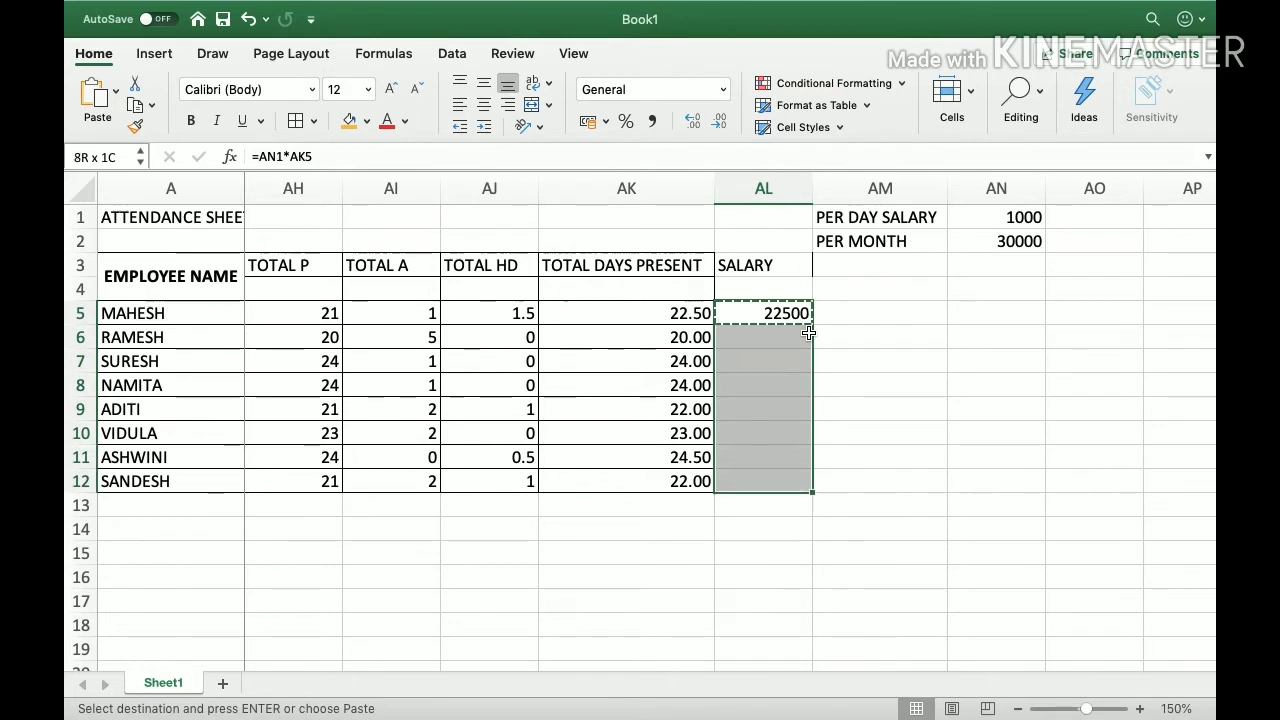
click(808, 333)
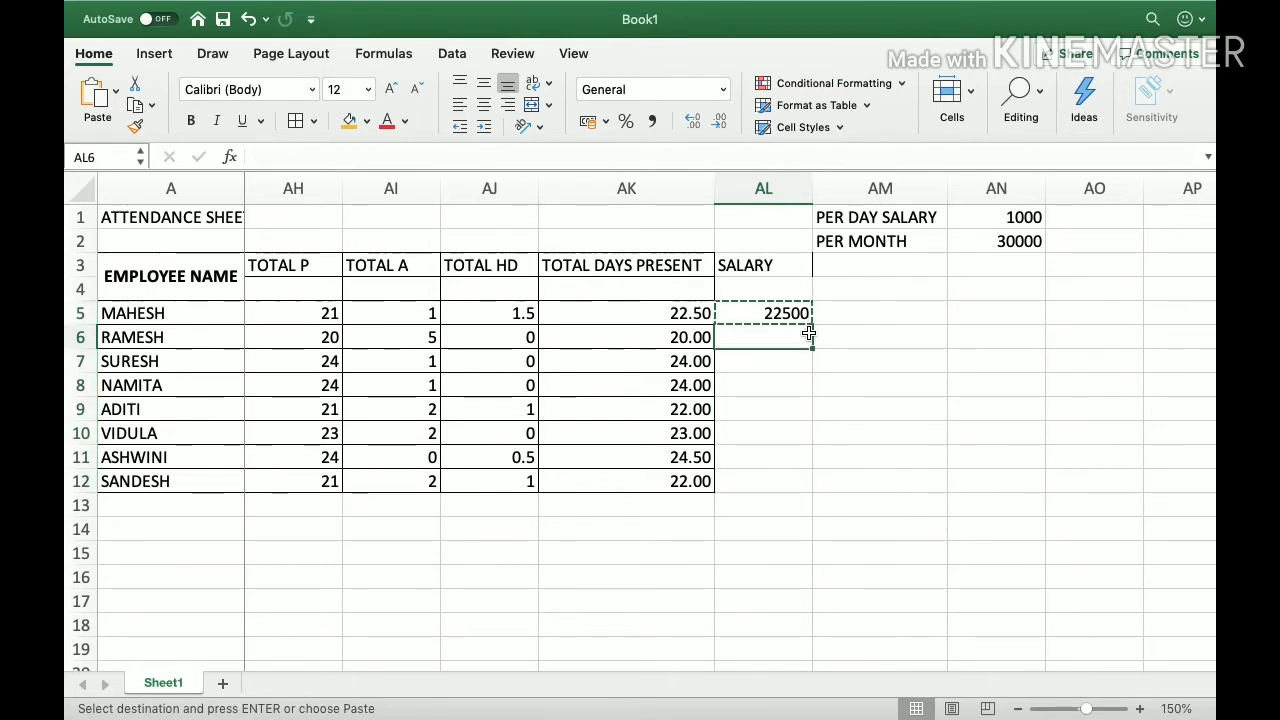
key(super+v)
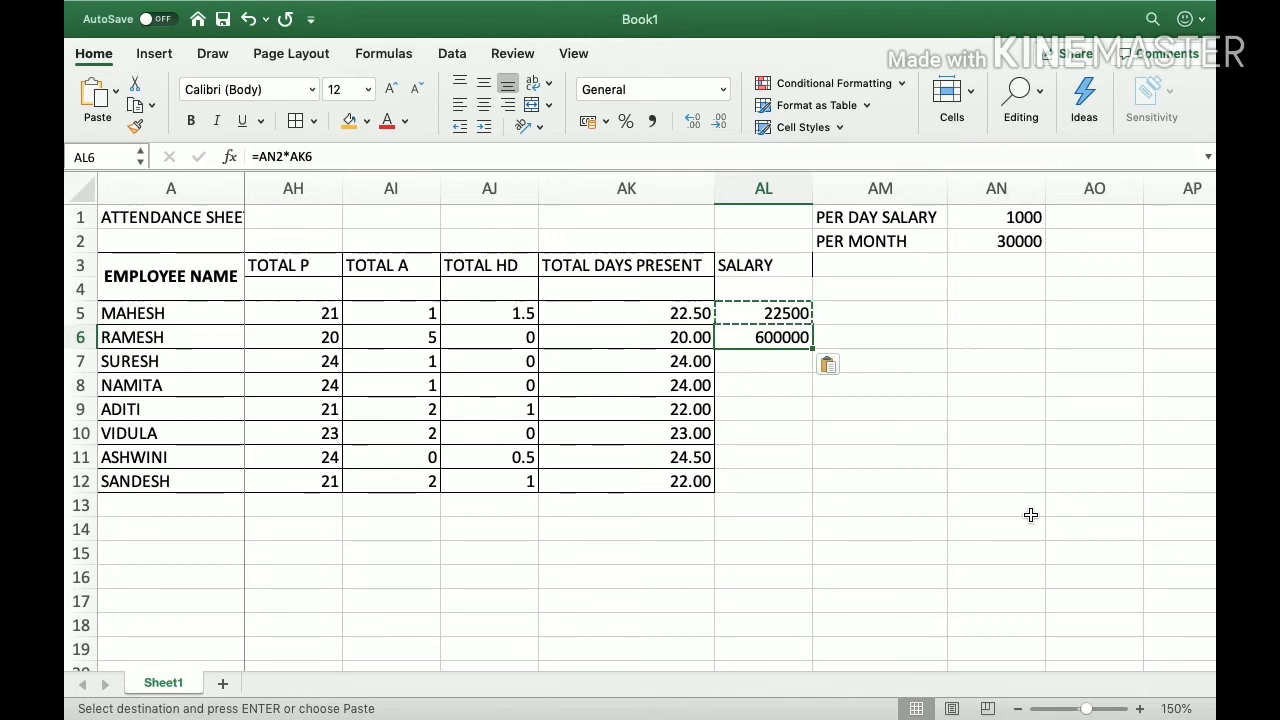
Compare the cell references in AL6's copied formula with the per day salary in AN1 and the days present in AK5 and AK6
click(999, 218)
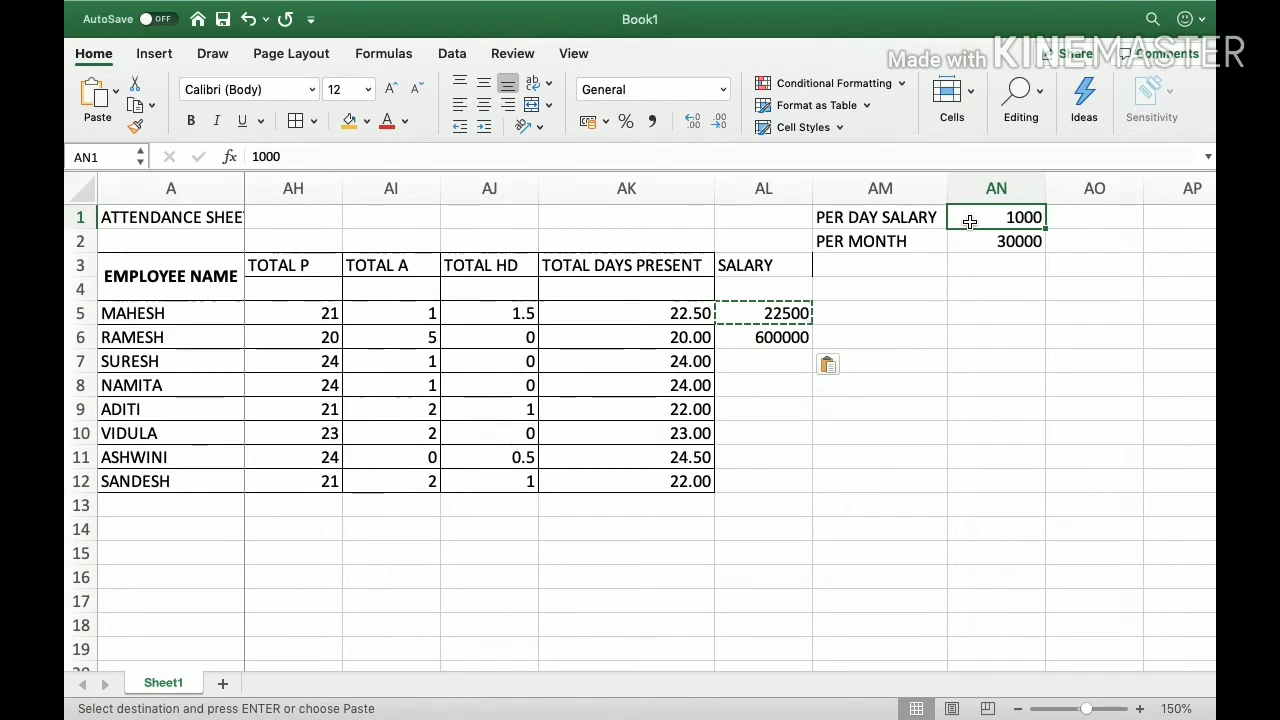
click(645, 337)
click(680, 309)
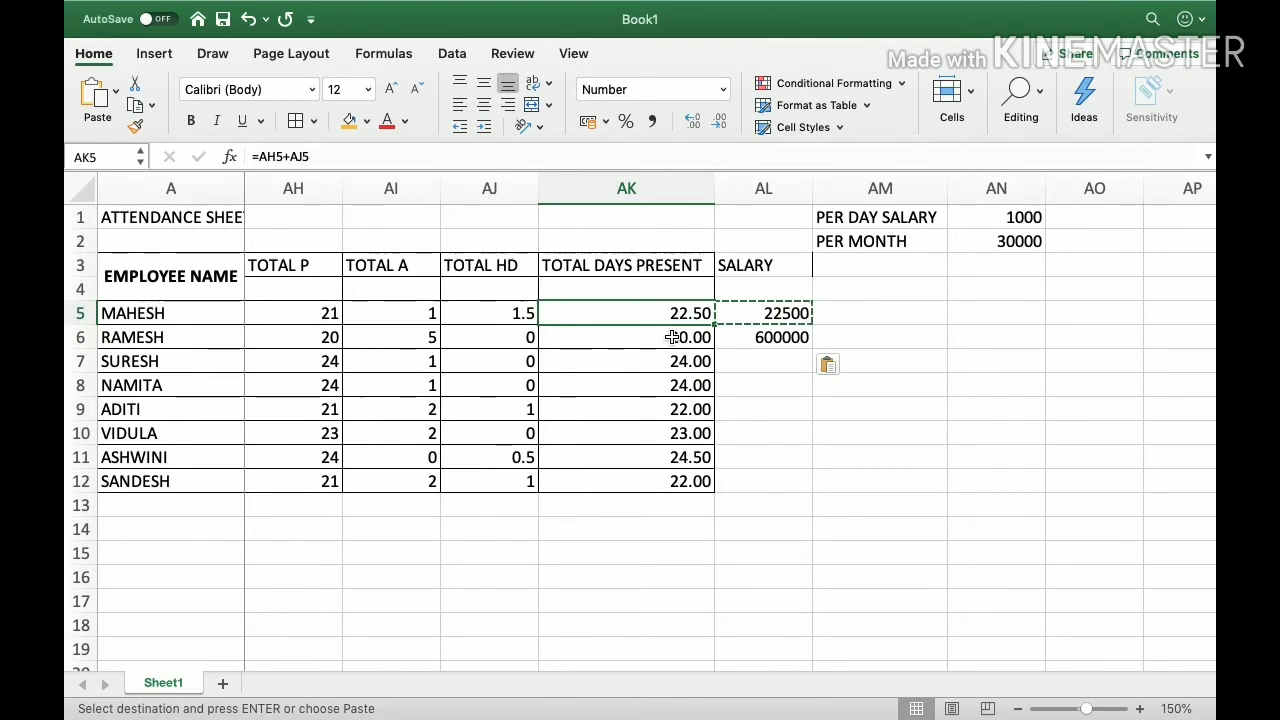
click(663, 330)
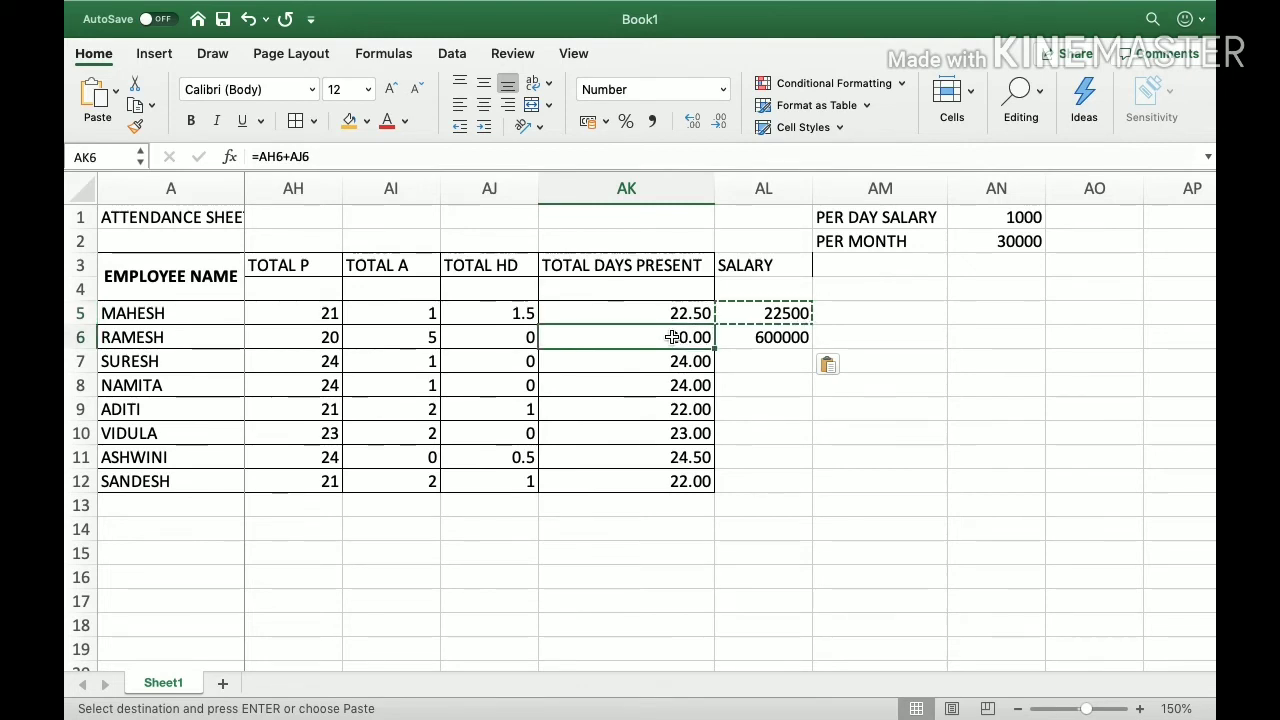
click(787, 318)
click(1025, 222)
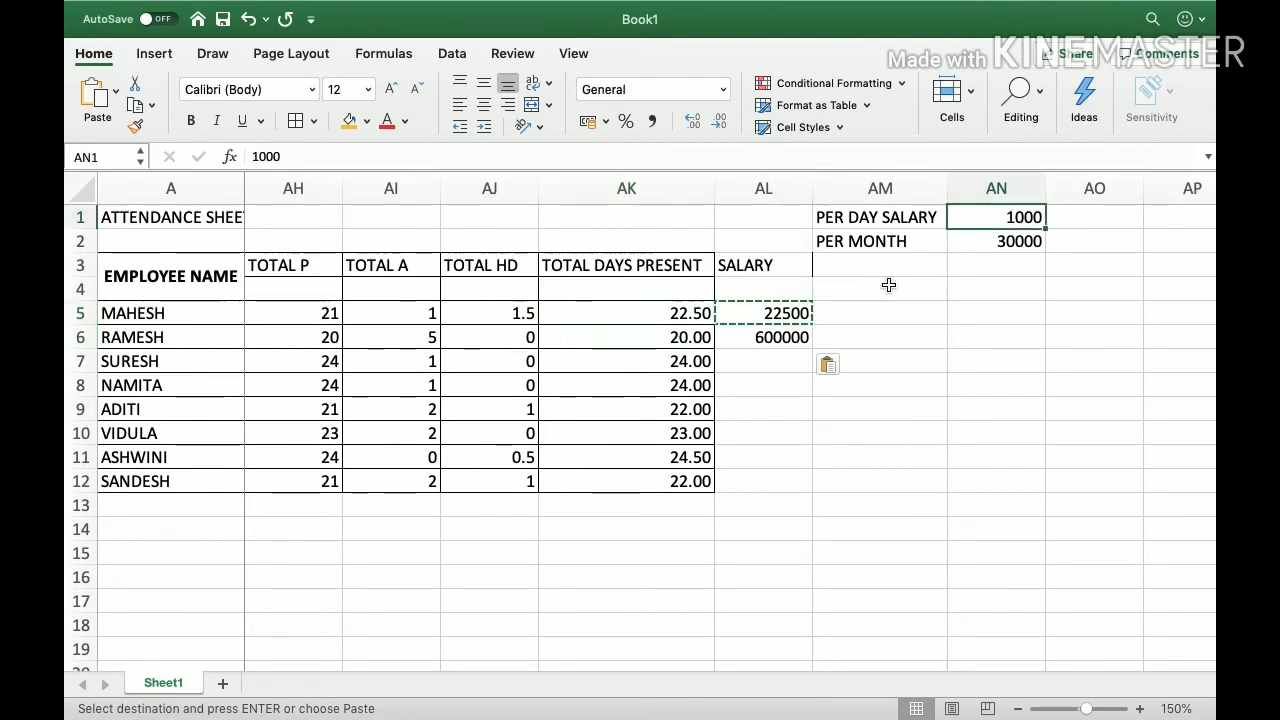
click(776, 339)
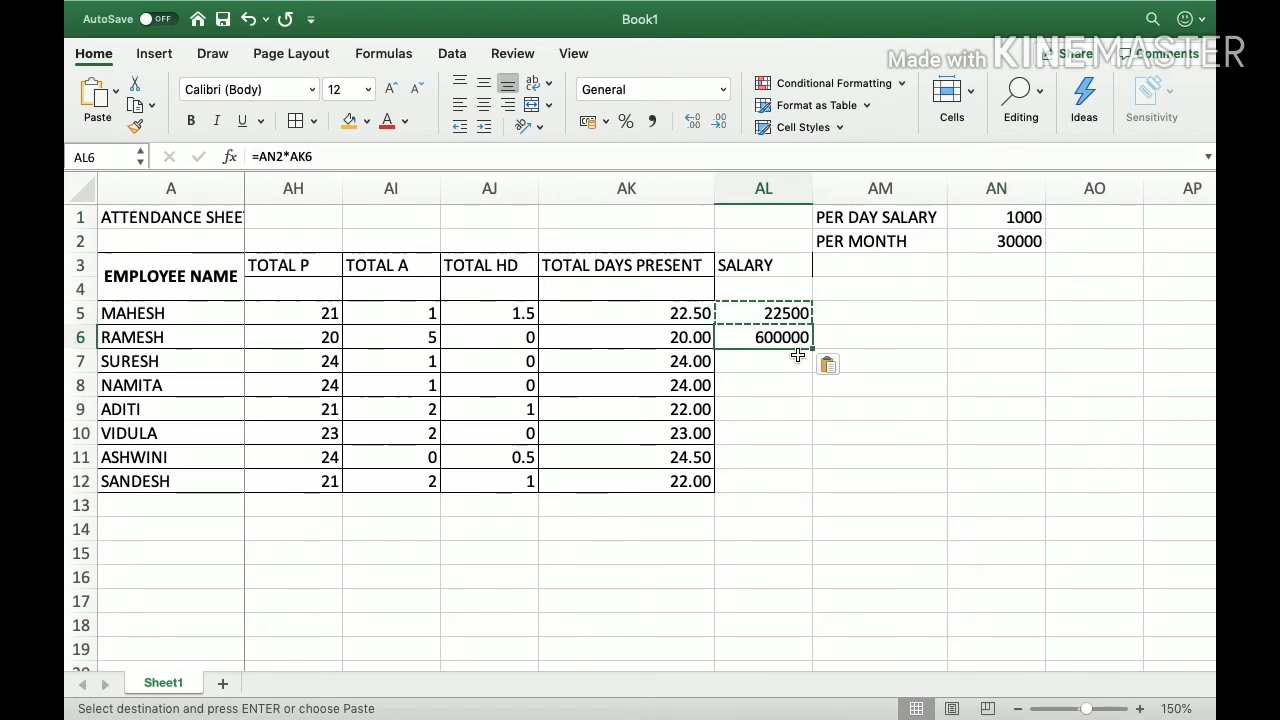
click(275, 156)
double_click(270, 156)
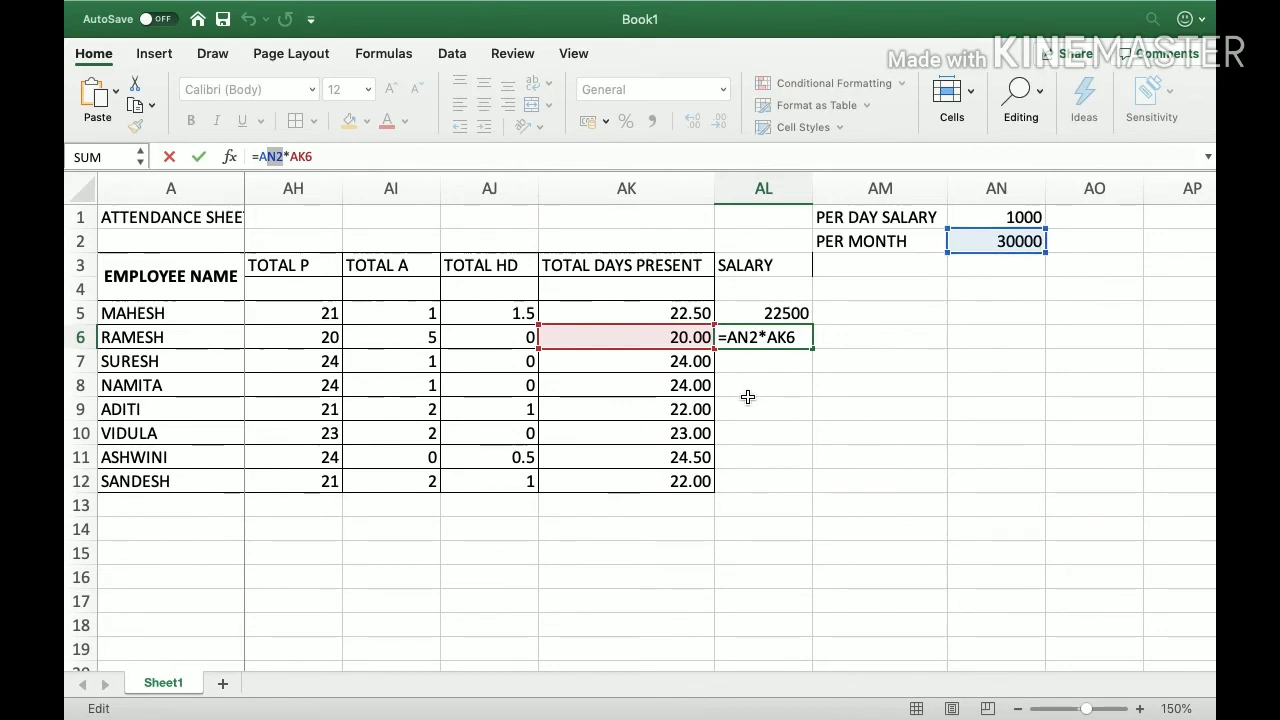
key(Escape)
Copy the salary formula from AL6 into AL7 and inspect the cell references in the copy
key(ctrl+c)
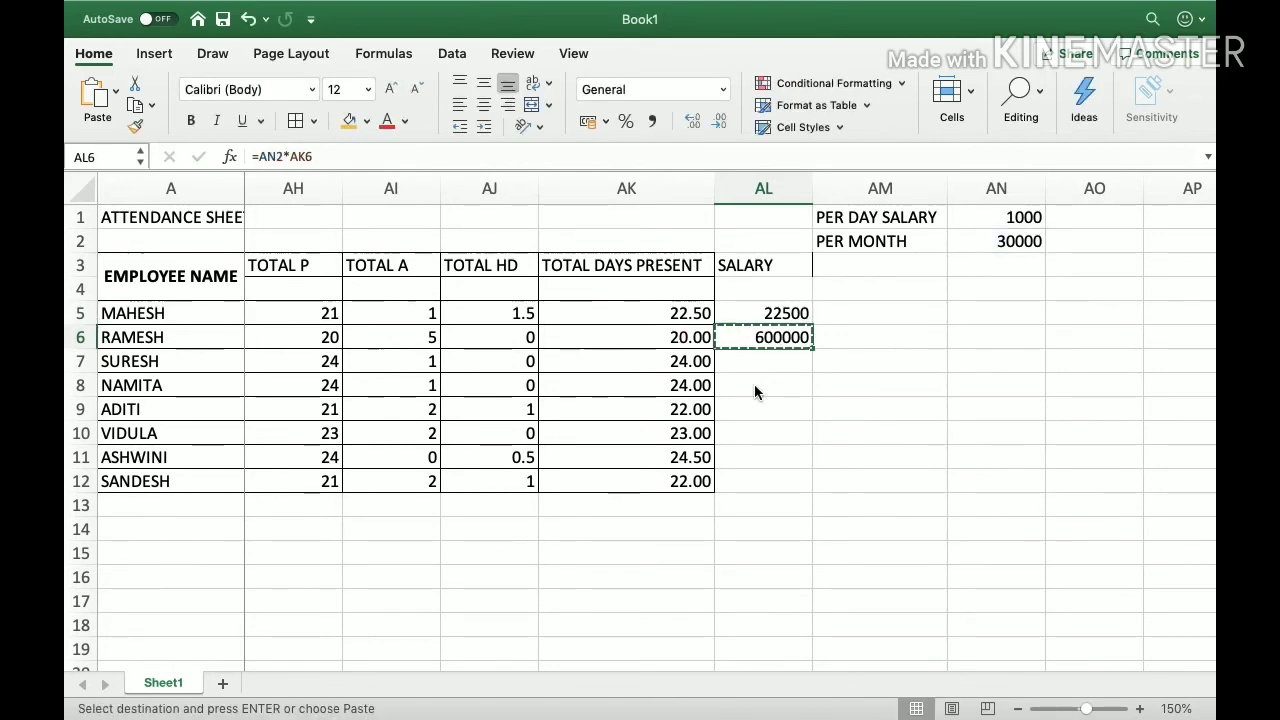
key(Down)
key(ctrl+v)
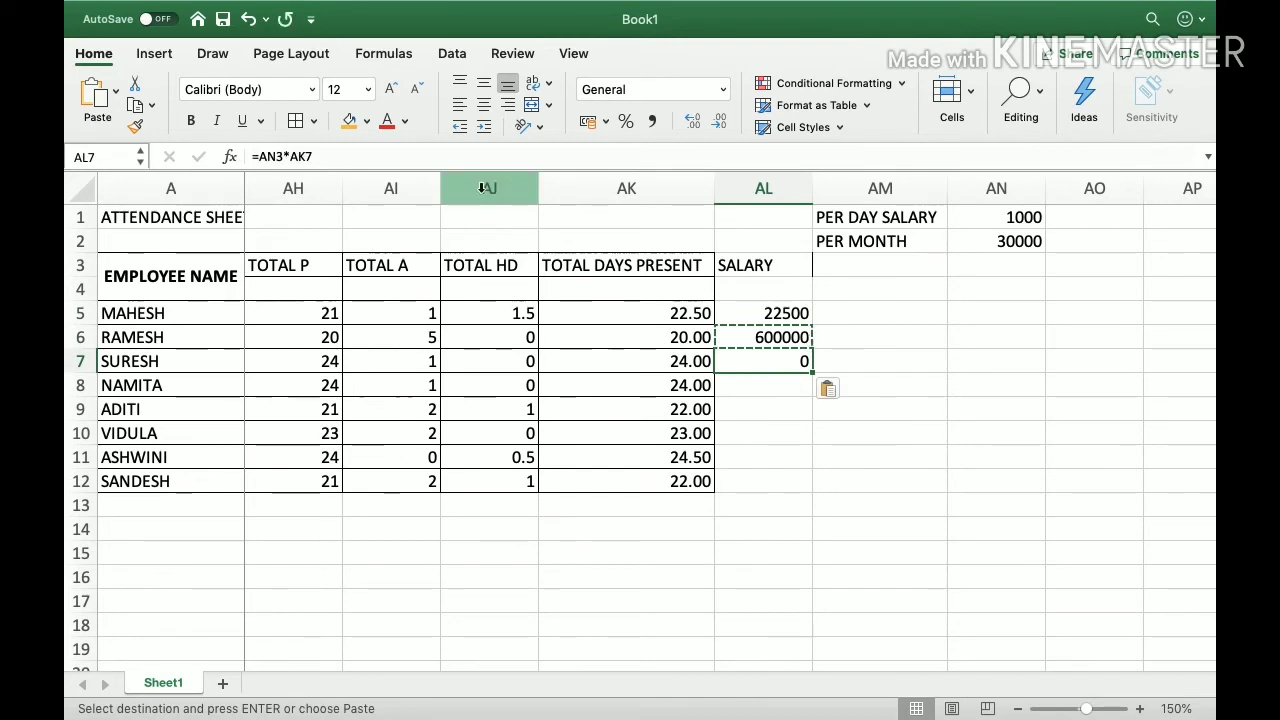
click(278, 156)
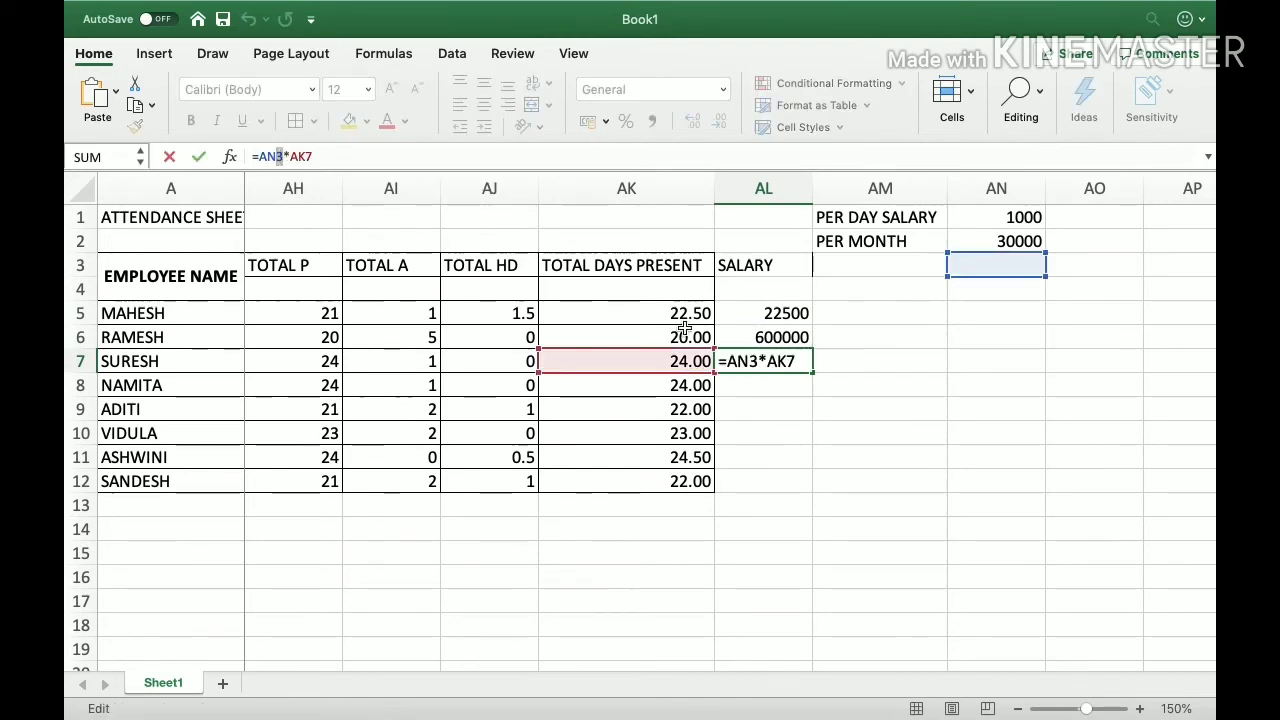
click(775, 316)
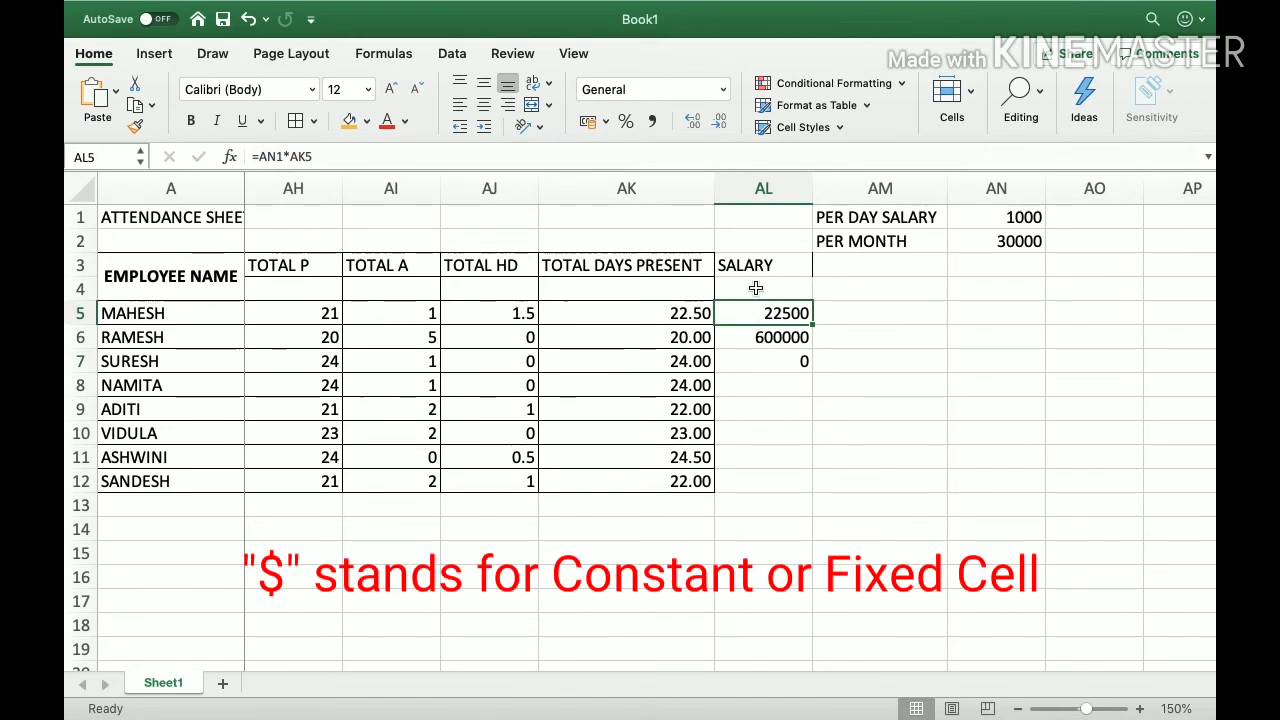
drag(258, 157, 284, 157)
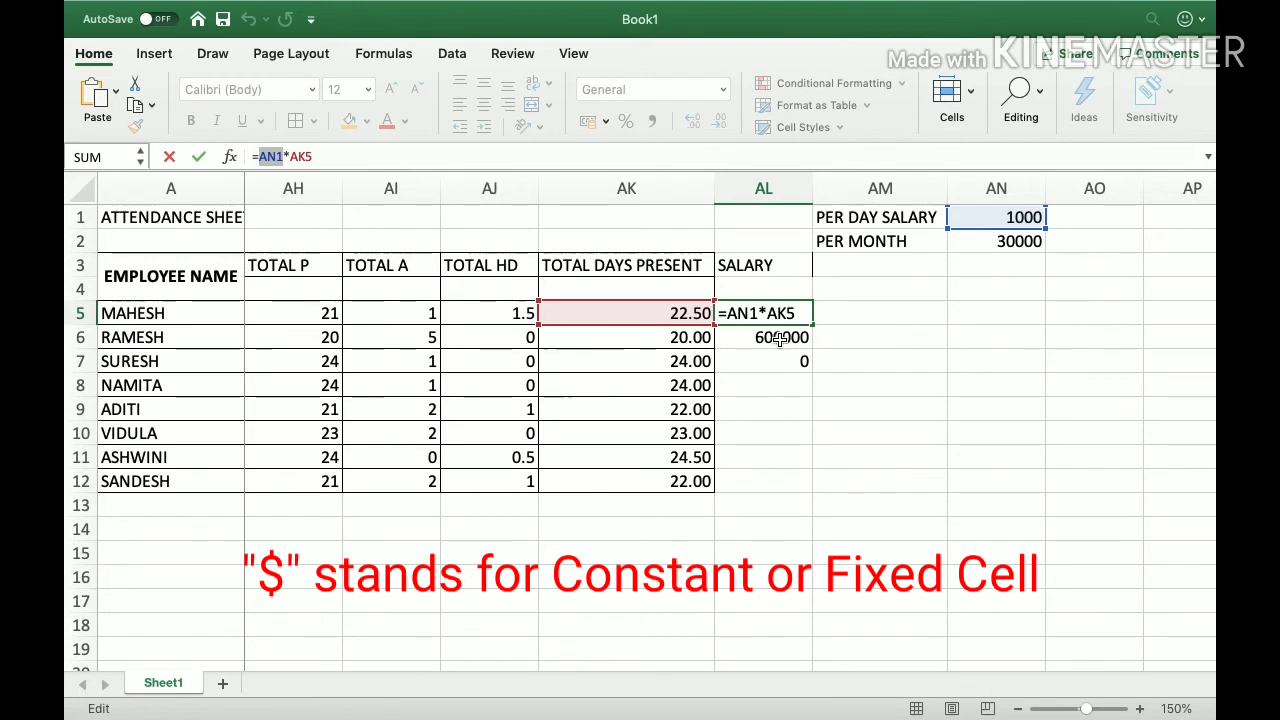
click(858, 350)
key(Escape)
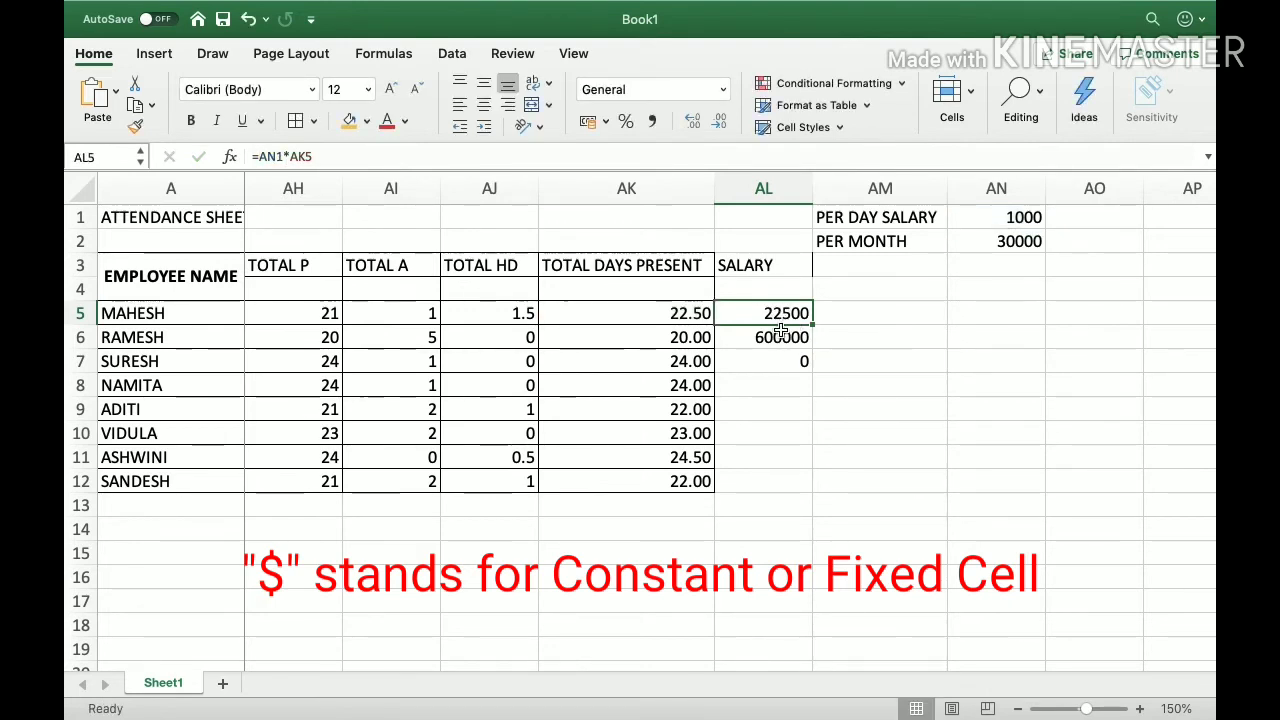
Make the per day salary reference absolute in AL5 so the formula is =$AN$1*AK5
click(270, 157)
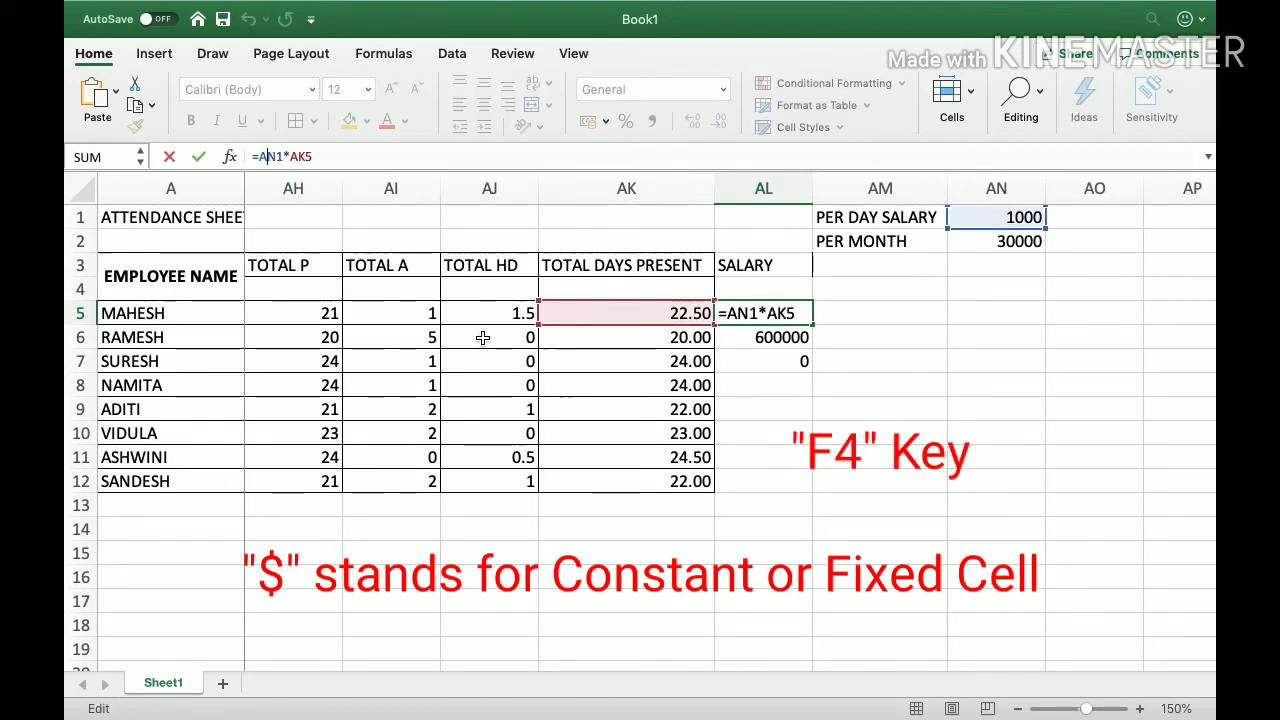
key(F4)
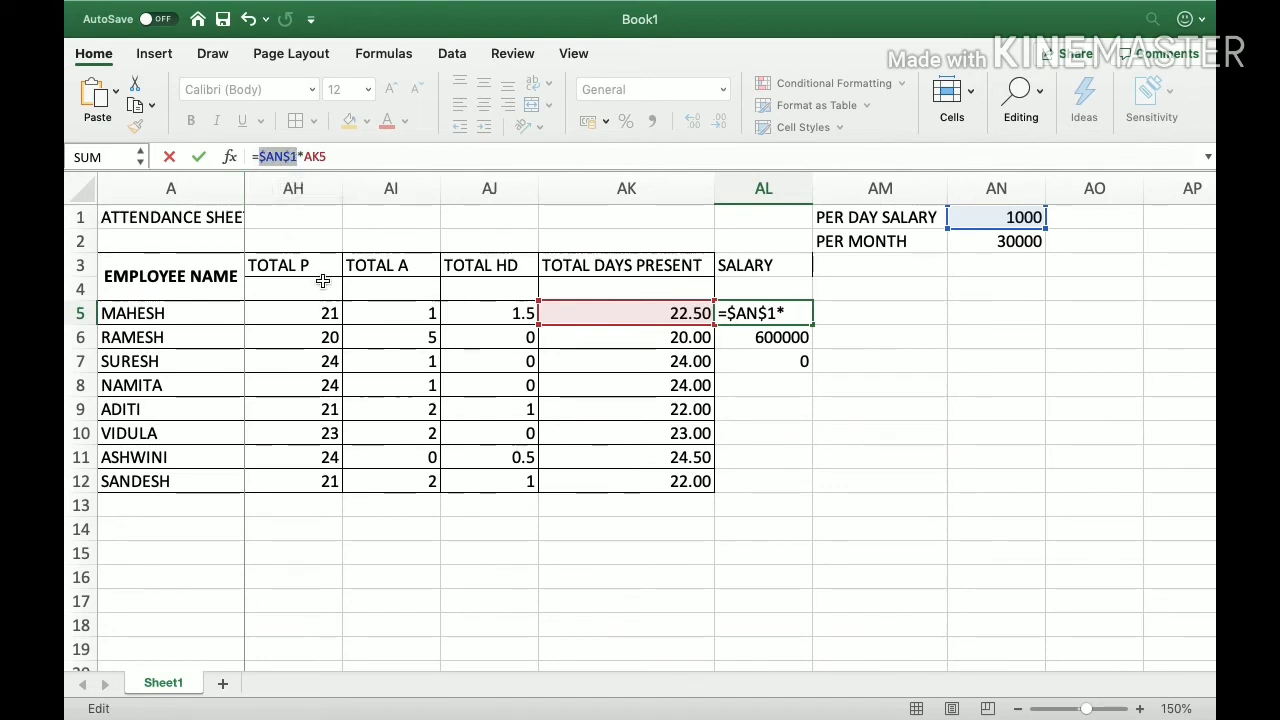
key(Return)
key(Up)
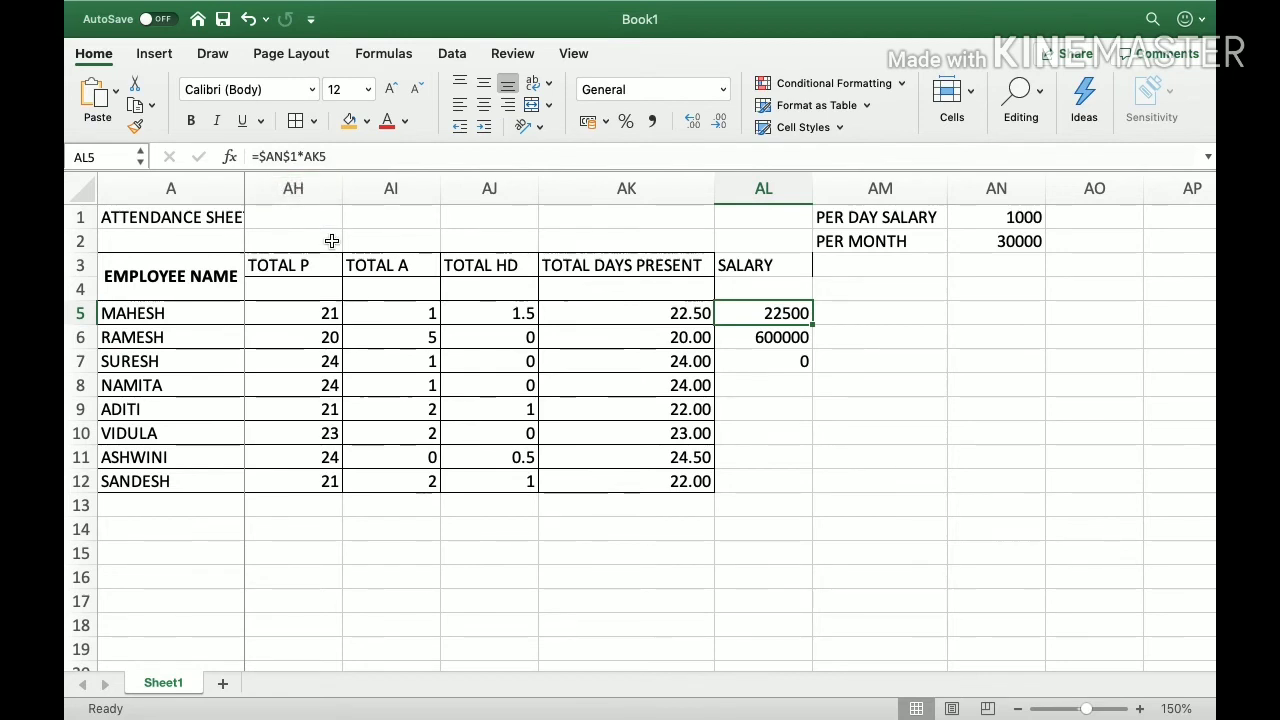
Copy the salary formula from AL5 down through AL12 for all remaining employees
key(super+c)
key(shift+Down)
key(shift+Down)
key(shift+Down)
key(shift+Down)
key(shift+Down)
key(shift+Down)
key(shift+Down)
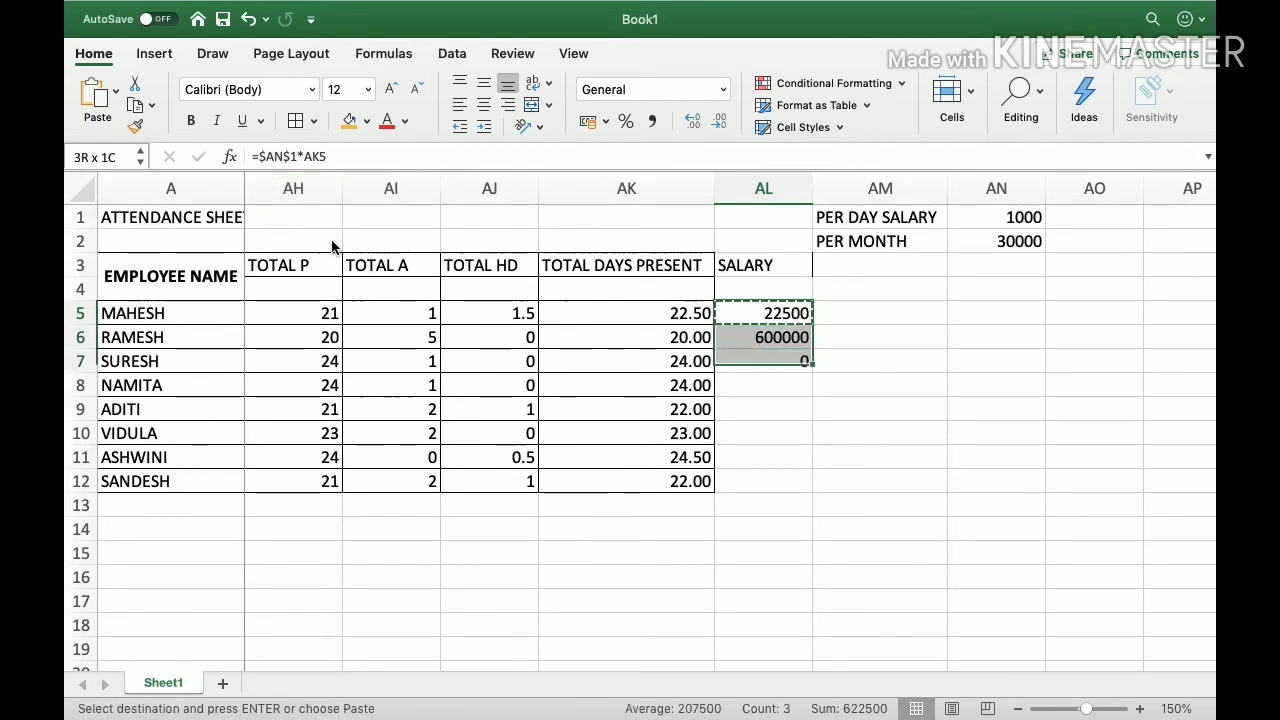
key(Return)
Examine the copied salary formulas in AL5:AL12, comparing the fixed per day salary reference and each row's days present reference
key(Down)
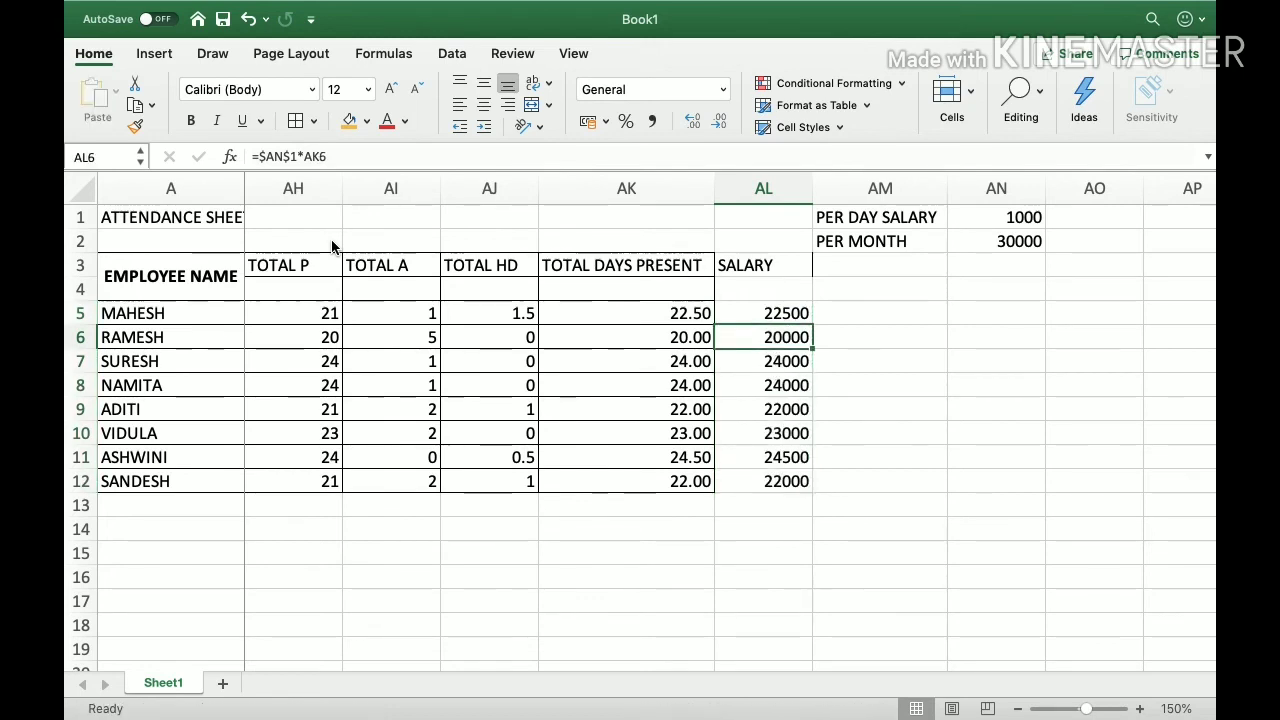
key(Down)
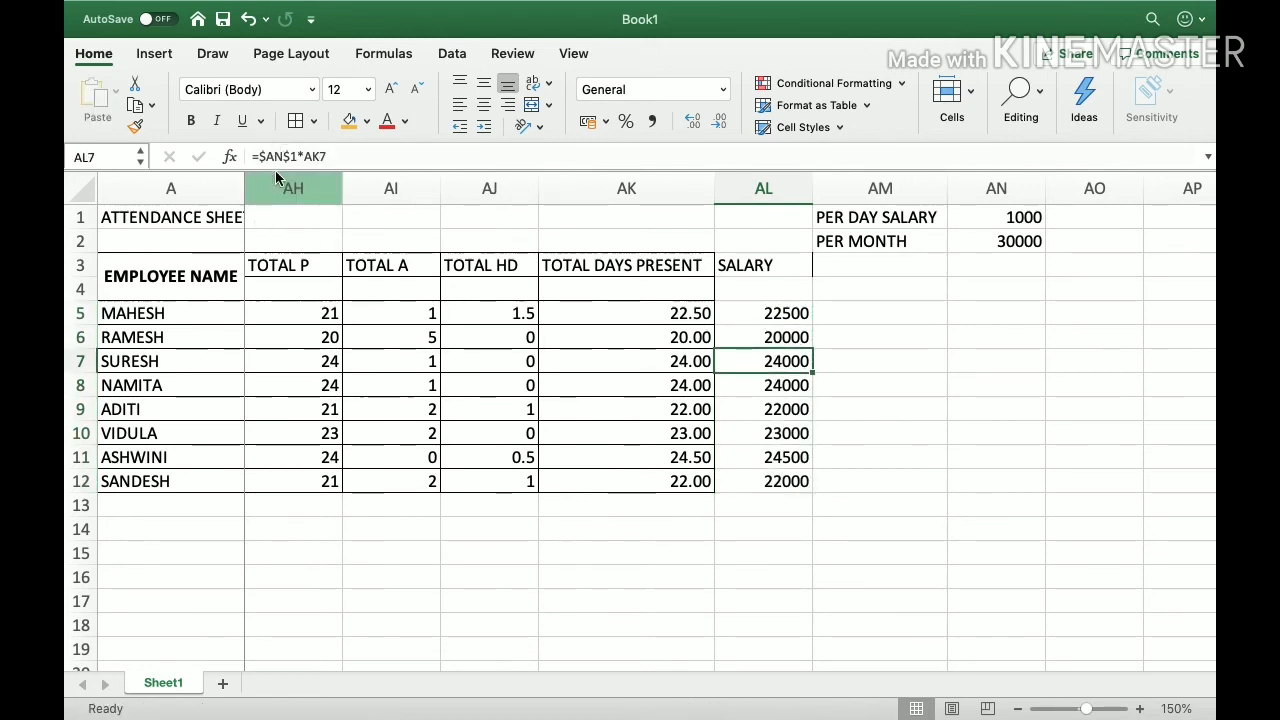
key(Down)
key(Down)
key(Down)
key(Down)
key(Down)
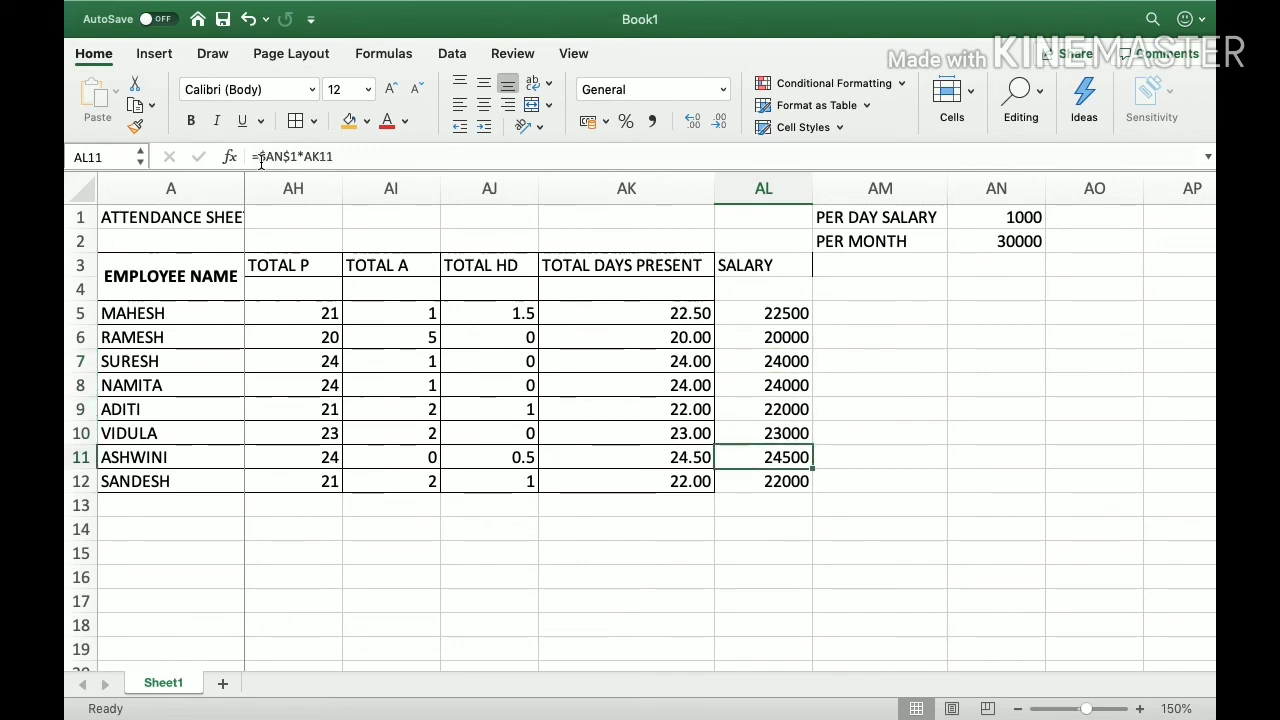
key(Up)
key(Up)
key(Up)
key(Up)
key(Up)
key(Up)
key(Up)
key(Up)
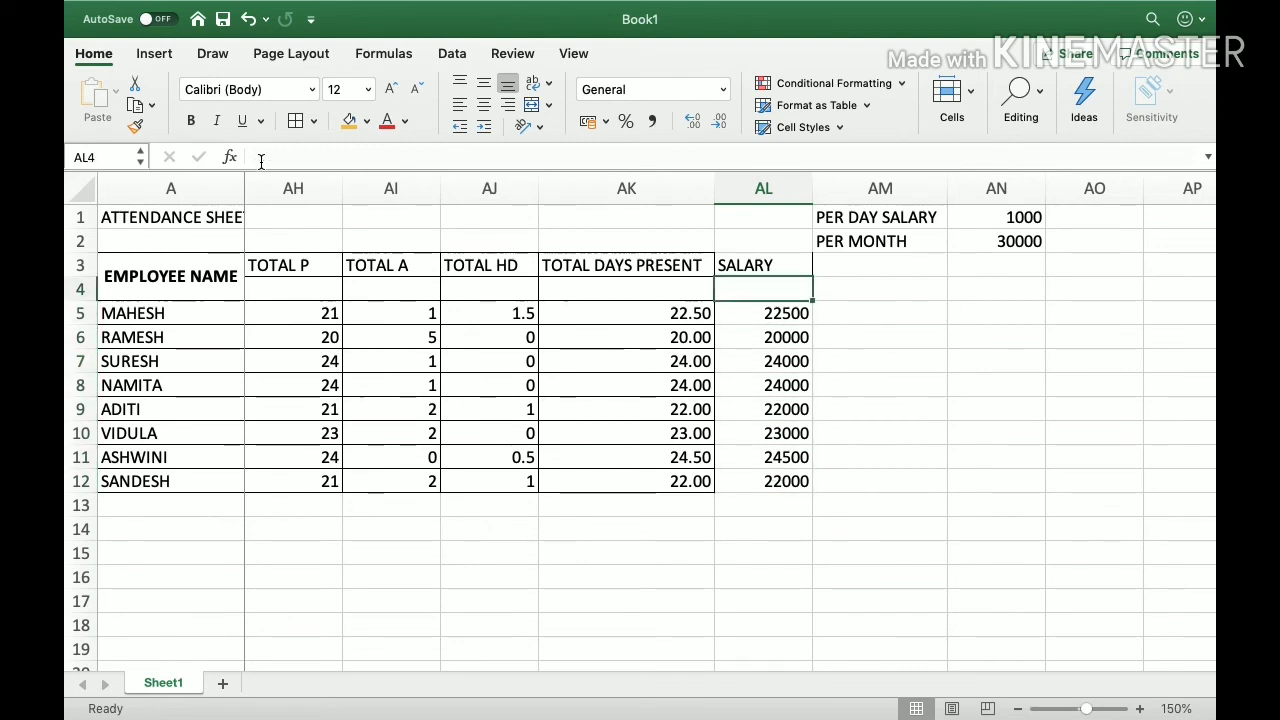
key(Down)
key(Down)
key(Down)
key(Down)
key(Down)
key(Down)
key(Down)
key(Down)
key(Up)
key(Up)
key(Up)
key(Up)
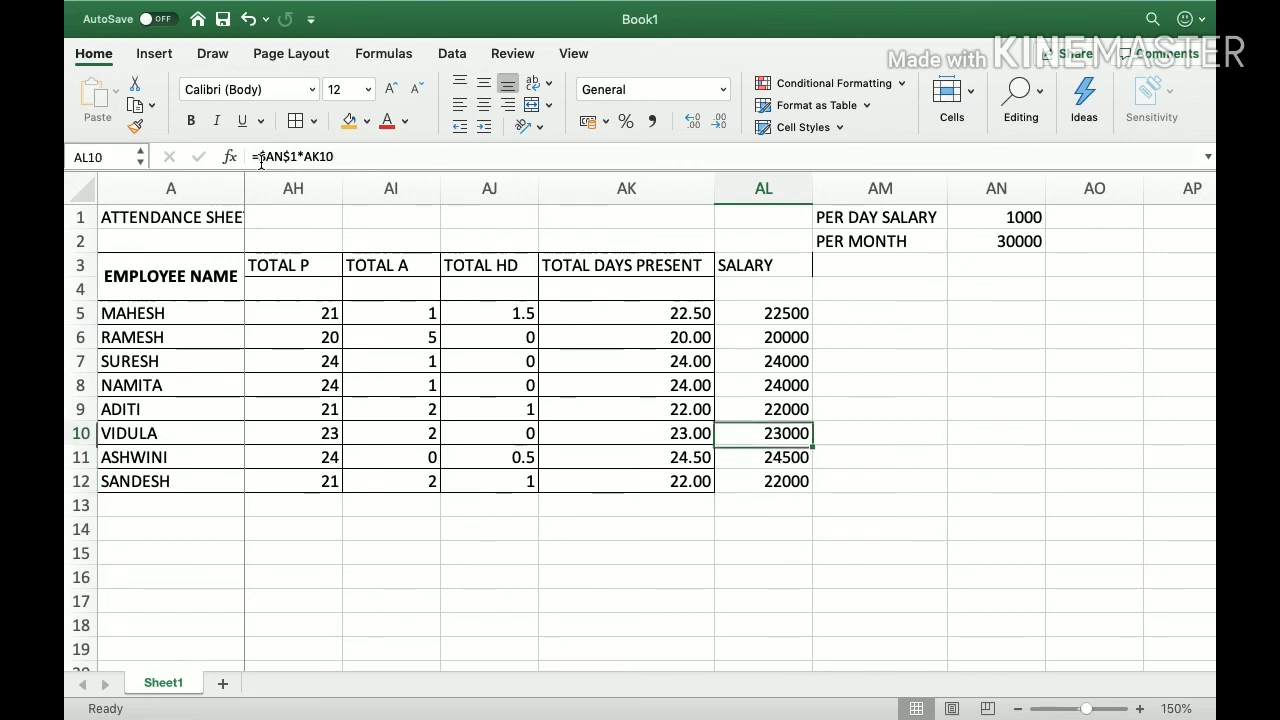
key(Up)
key(Up)
key(Up)
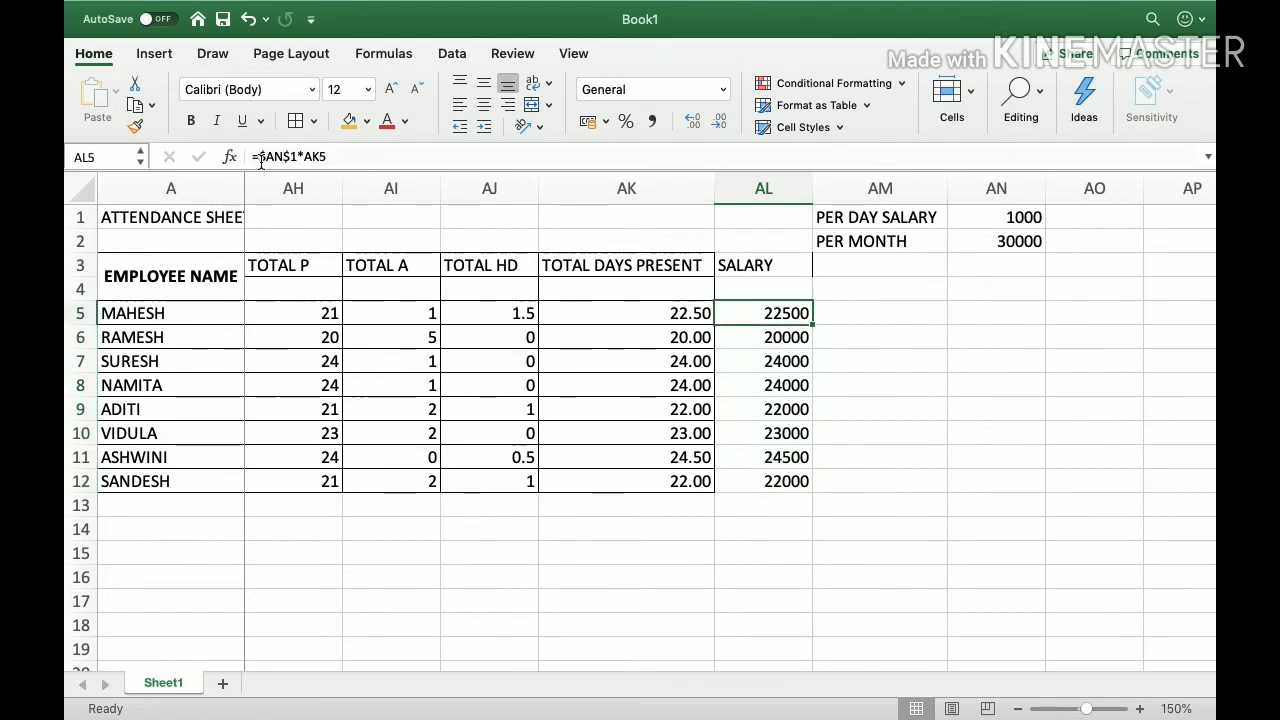
key(Down)
key(Down)
key(Down)
key(Down)
key(Down)
key(Down)
key(Down)
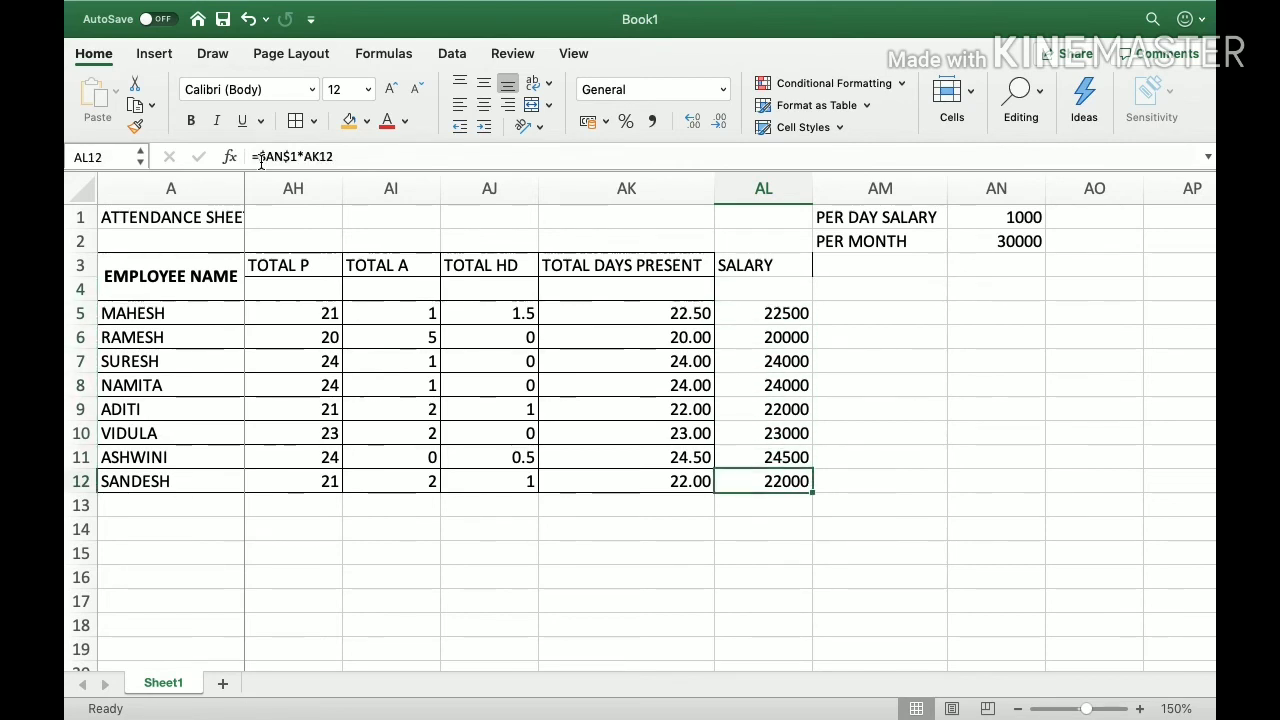
key(Up)
key(Up)
key(Up)
key(Up)
key(Up)
key(Up)
key(Up)
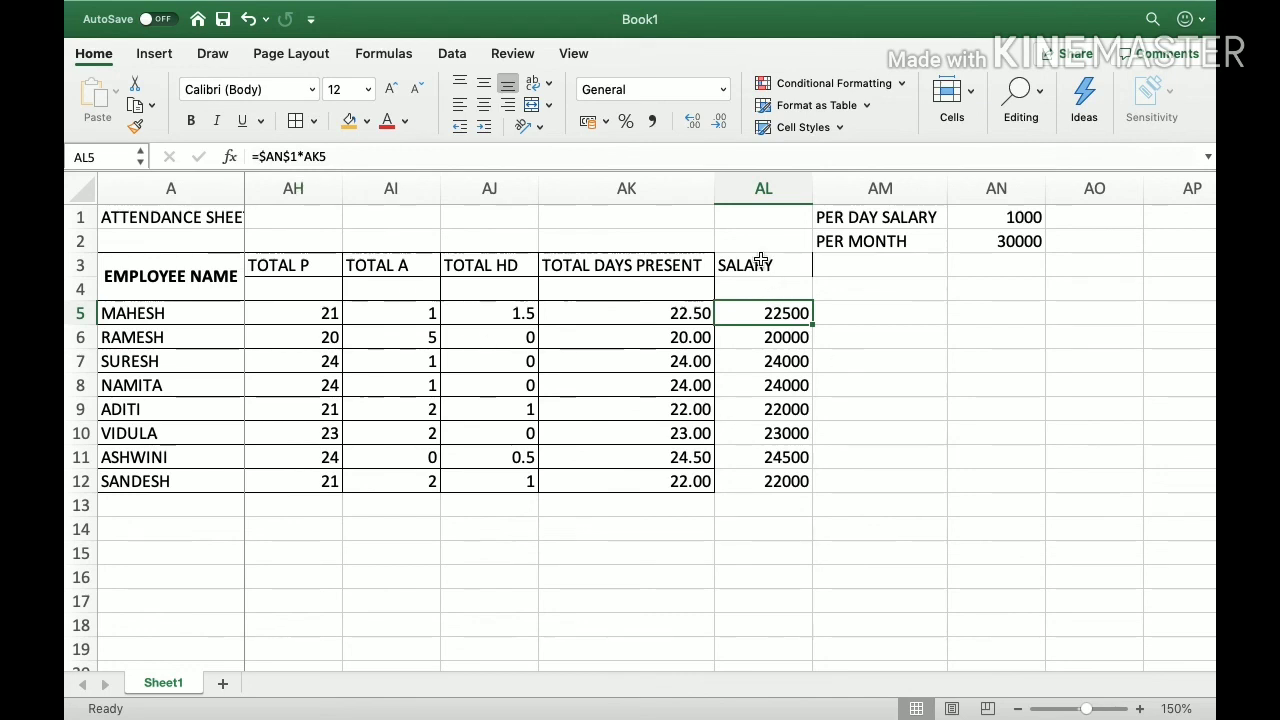
Apply cell borders to the salary column range AL3:AL12
drag(760, 262, 757, 505)
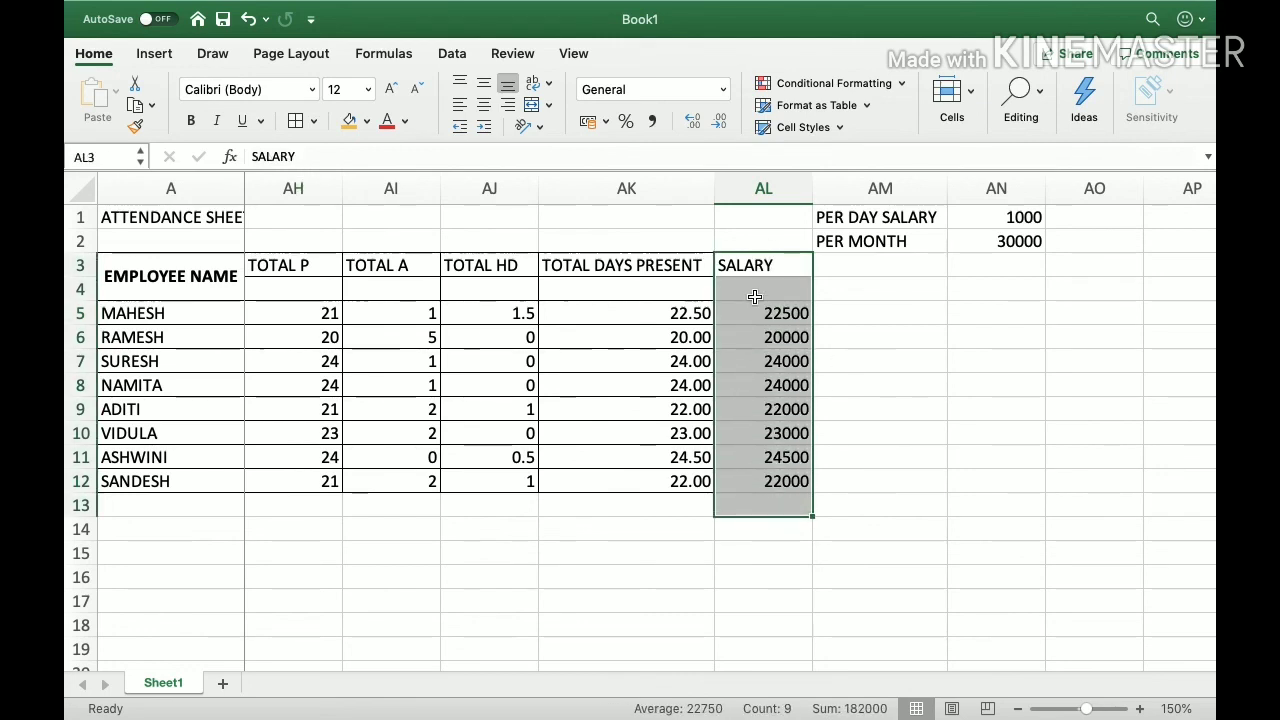
drag(751, 266, 752, 481)
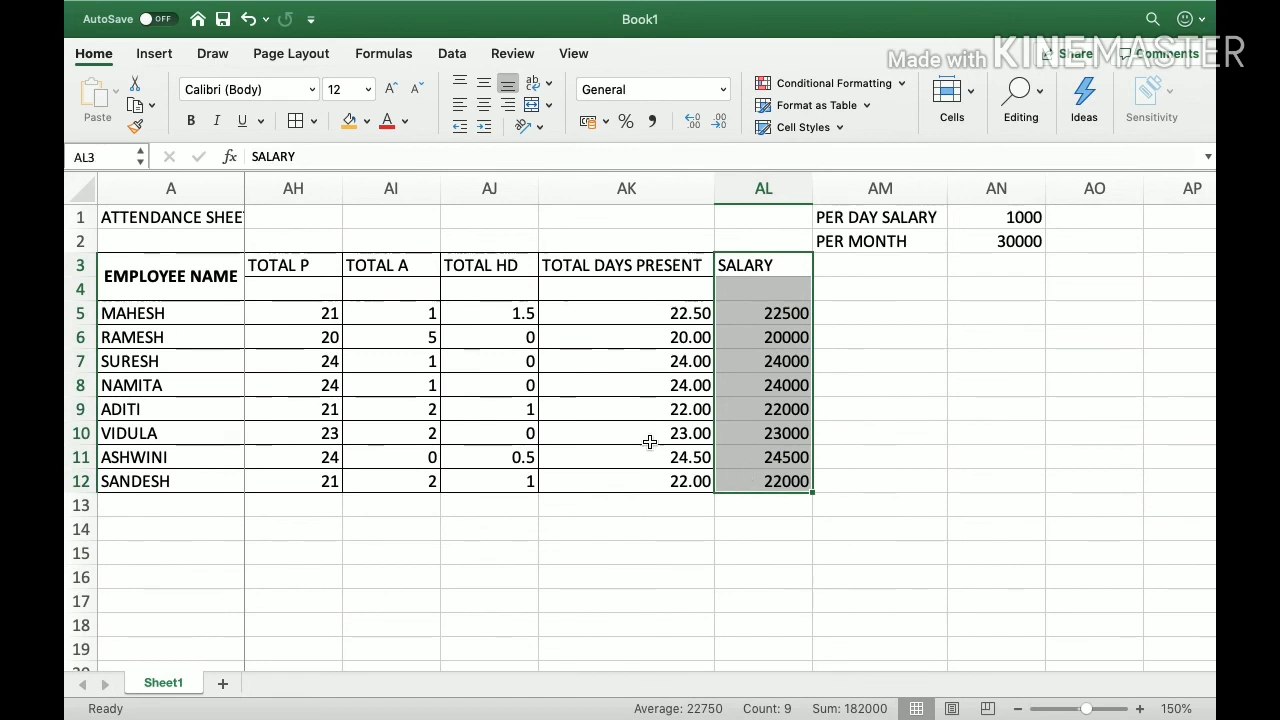
click(295, 122)
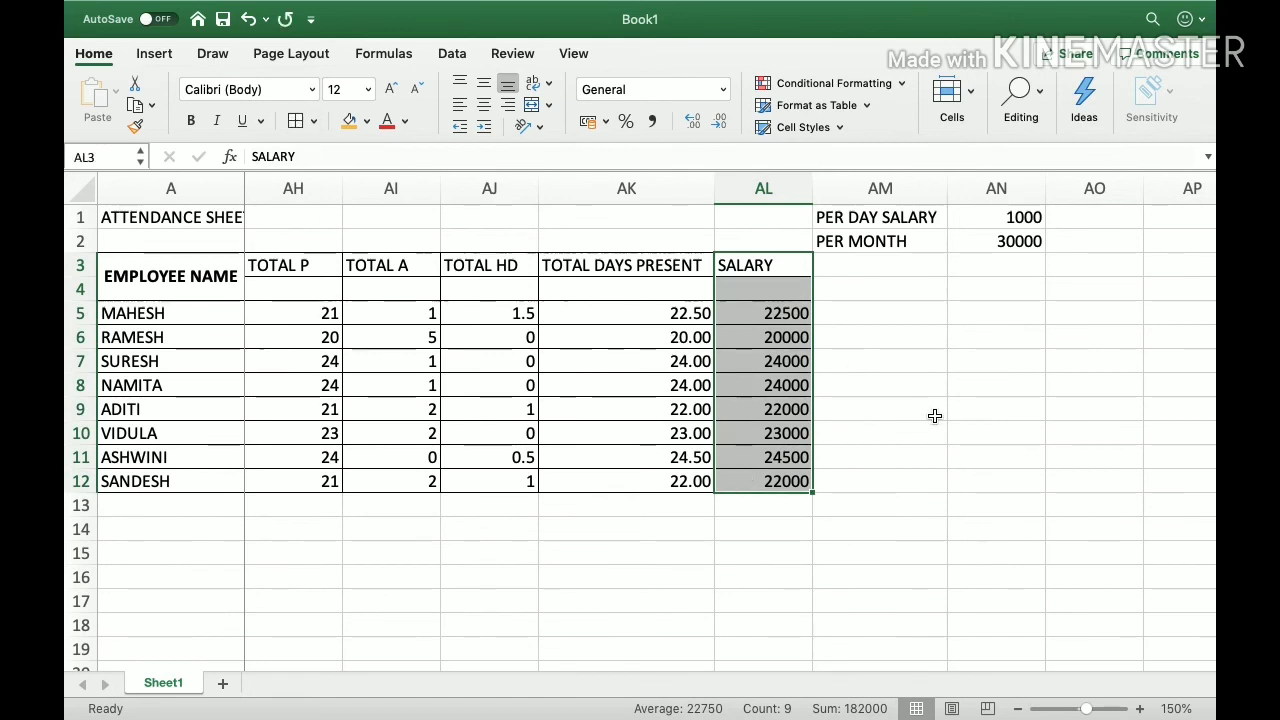